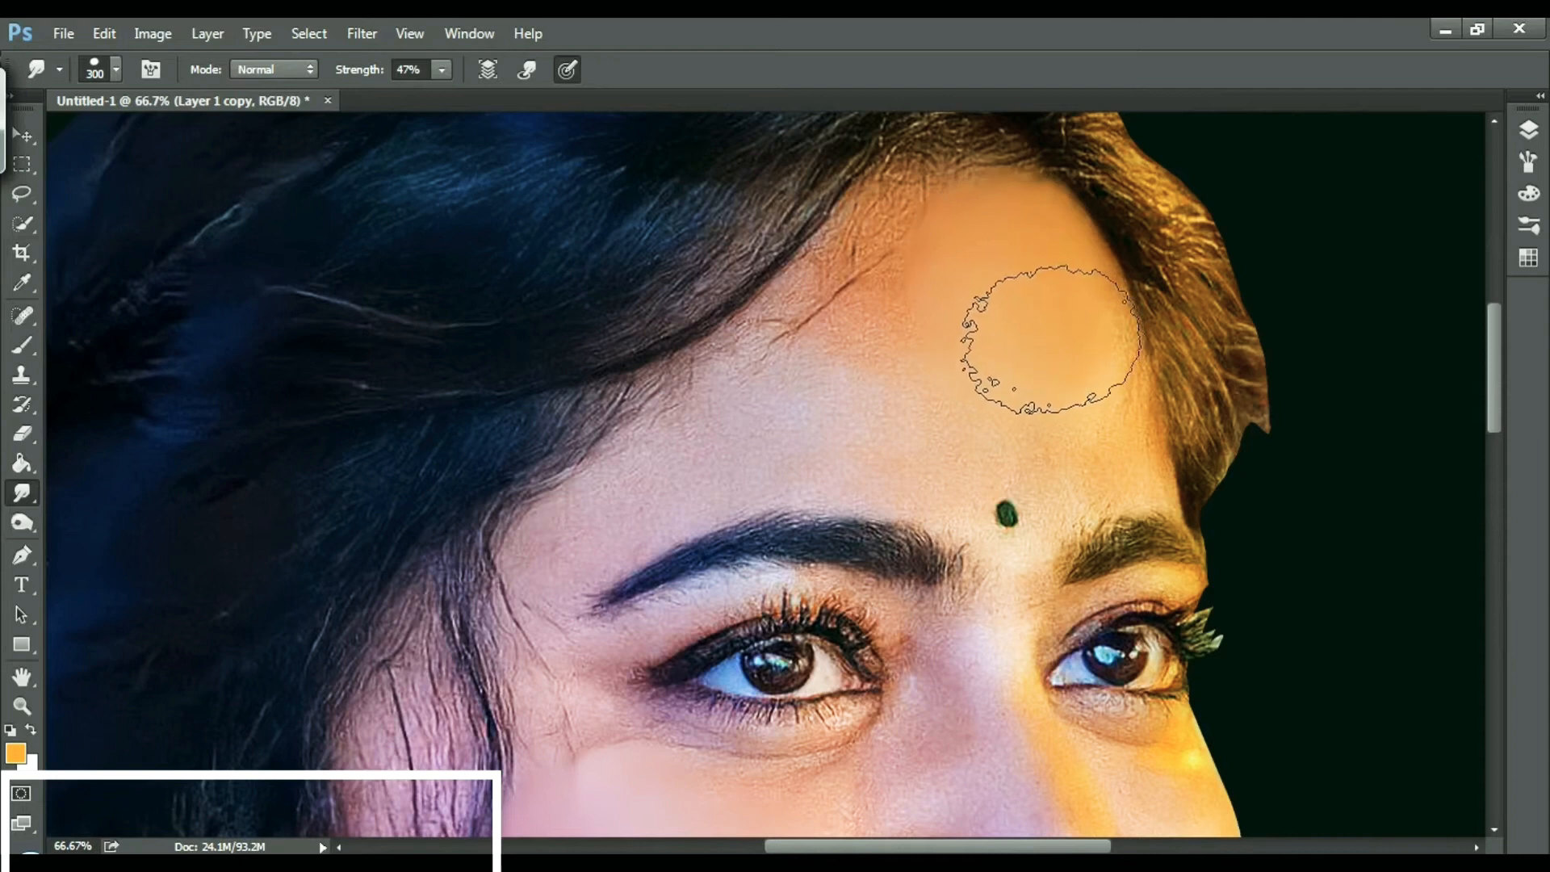
# - Smudge the forehead and temple skin smooth between the hairline and the eyebrows, reducing the brush size to 175 and 150 px
pyautogui.press('[')
pyautogui.moveTo(824, 395)
pyautogui.mouseDown()
pyautogui.moveTo(787, 424)
pyautogui.moveTo(872, 425)
pyautogui.moveTo(695, 465)
pyautogui.moveTo(733, 403)
pyautogui.moveTo(617, 502)
pyautogui.moveTo(743, 377)
pyautogui.mouseUp()
pyautogui.press('[')
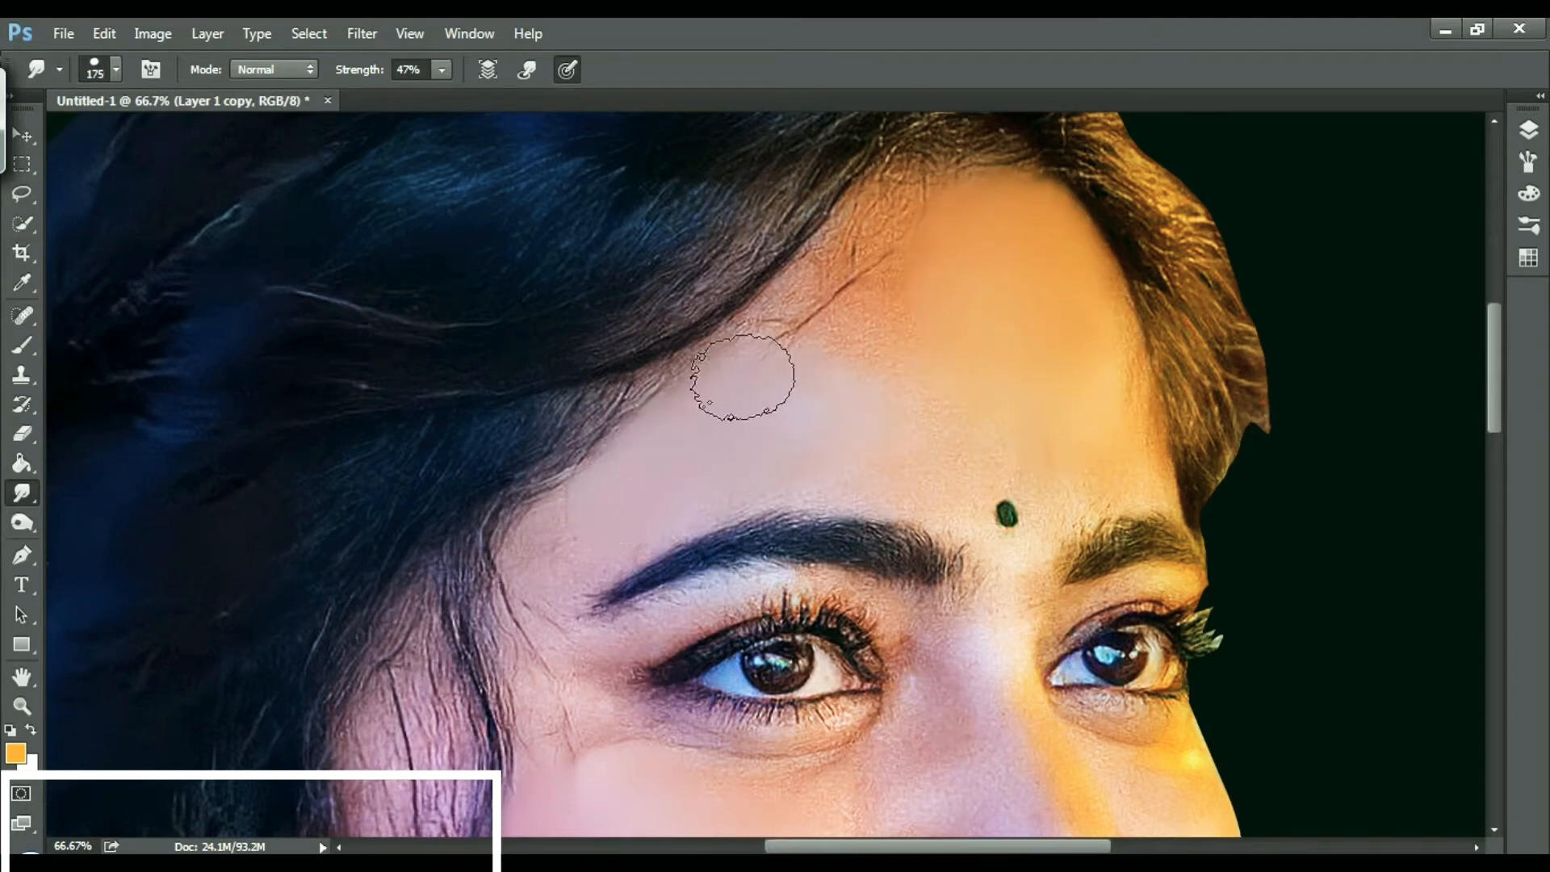
pyautogui.moveTo(555, 569); pyautogui.dragTo(539, 605)
pyautogui.moveTo(836, 468)
pyautogui.mouseDown()
pyautogui.moveTo(735, 478)
pyautogui.moveTo(631, 518)
pyautogui.moveTo(684, 495)
pyautogui.mouseUp()
pyautogui.press('[')
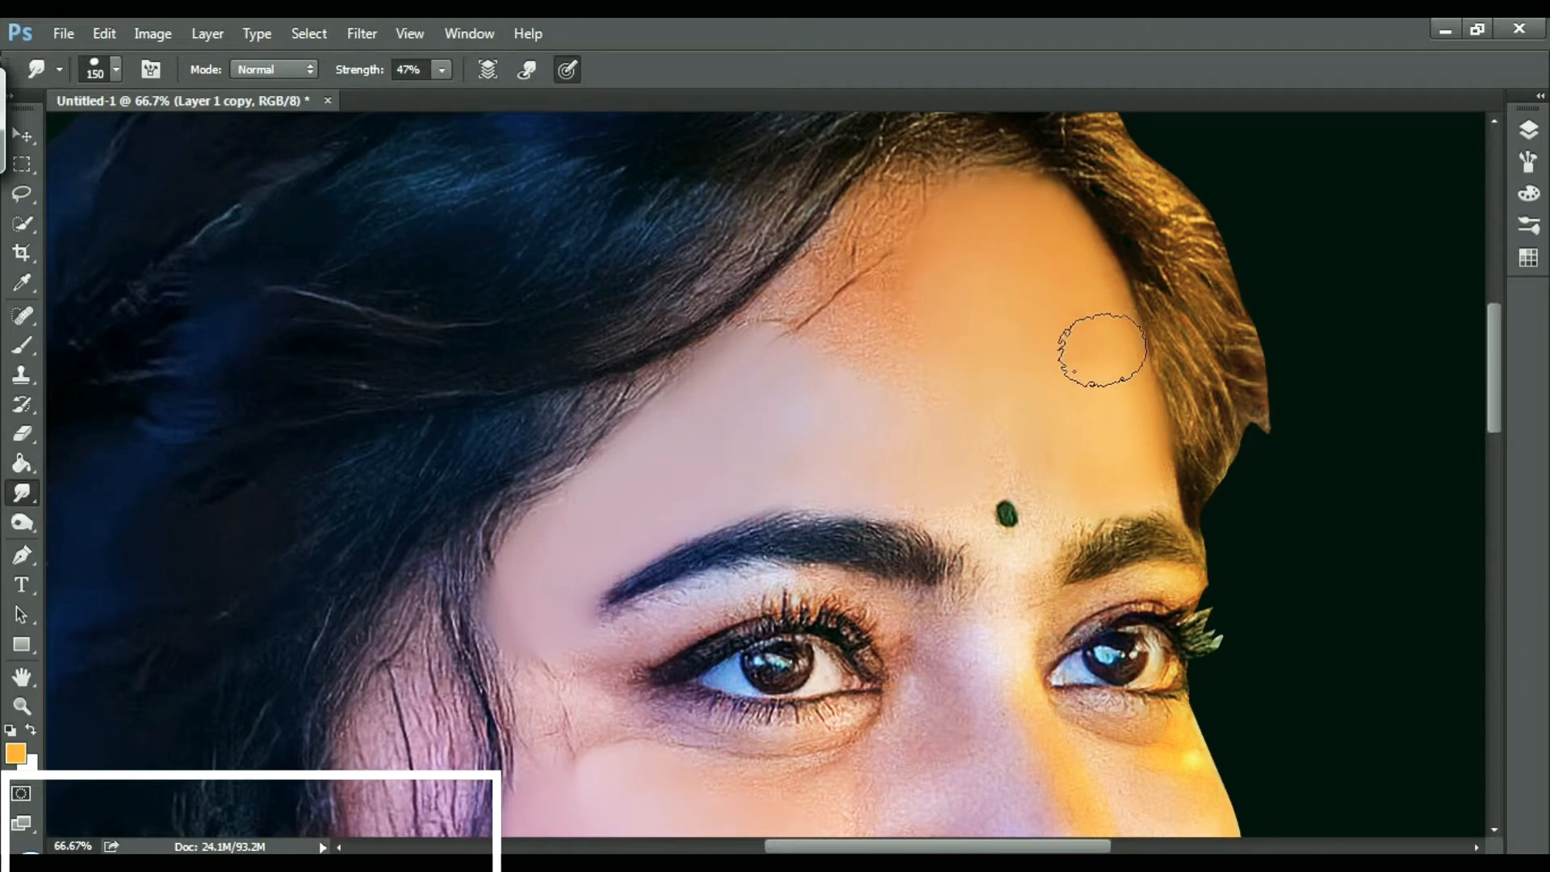
# - Draw a freehand lasso selection around the forehead and temple, following the hairline and the upper edges of the eyebrows
pyautogui.click(23, 194)
pyautogui.click(626, 572)
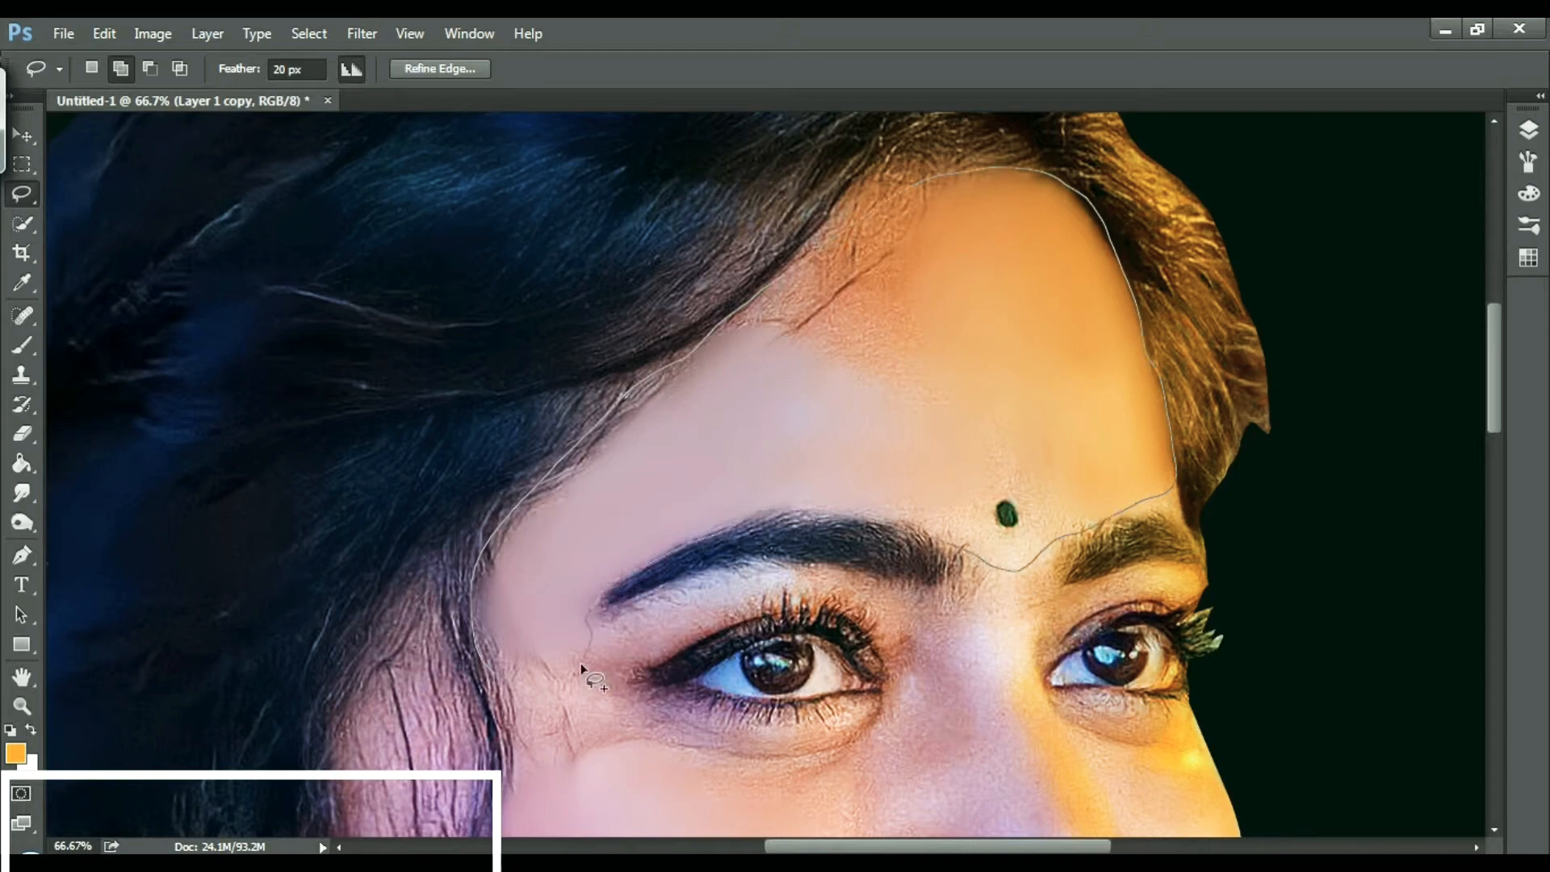
pyautogui.moveTo(517, 728); pyautogui.dragTo(474, 530)
# - Smudge away the stray hairs inside the forehead selection with a 125 px brush at 57% strength, then deselect
pyautogui.press('r')
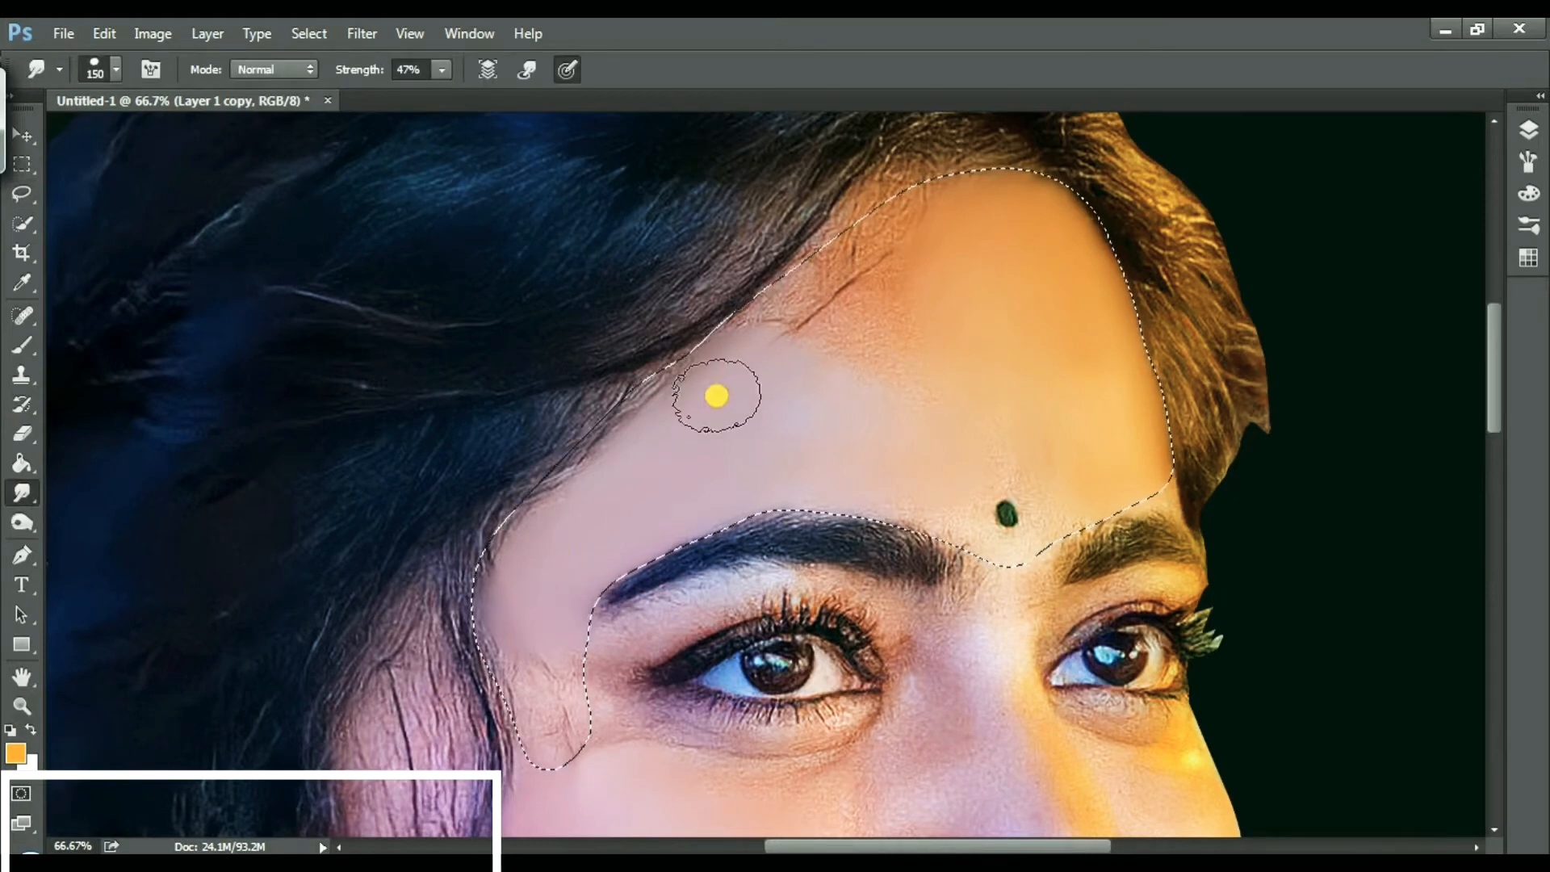
pyautogui.moveTo(916, 222)
pyautogui.mouseDown()
pyautogui.moveTo(962, 185)
pyautogui.moveTo(1042, 174)
pyautogui.moveTo(1110, 265)
pyautogui.moveTo(884, 301)
pyautogui.moveTo(906, 391)
pyautogui.moveTo(913, 351)
pyautogui.moveTo(1080, 436)
pyautogui.moveTo(840, 293)
pyautogui.moveTo(857, 257)
pyautogui.moveTo(838, 241)
pyautogui.moveTo(843, 335)
pyautogui.moveTo(788, 321)
pyautogui.moveTo(802, 290)
pyautogui.moveTo(782, 337)
pyautogui.moveTo(802, 300)
pyautogui.moveTo(848, 348)
pyautogui.moveTo(770, 349)
pyautogui.moveTo(807, 347)
pyautogui.mouseUp()
pyautogui.press('[')
pyautogui.moveTo(916, 173)
pyautogui.mouseDown()
pyautogui.moveTo(692, 363)
pyautogui.moveTo(612, 471)
pyautogui.moveTo(592, 472)
pyautogui.moveTo(536, 657)
pyautogui.moveTo(511, 633)
pyautogui.moveTo(554, 692)
pyautogui.mouseUp()
pyautogui.moveTo(355, 71); pyautogui.dragTo(369, 75)
pyautogui.moveTo(509, 570)
pyautogui.mouseDown()
pyautogui.moveTo(517, 662)
pyautogui.moveTo(574, 657)
pyautogui.moveTo(588, 734)
pyautogui.moveTo(540, 710)
pyautogui.moveTo(522, 650)
pyautogui.mouseUp()
pyautogui.hotkey('ctrl', 'd')
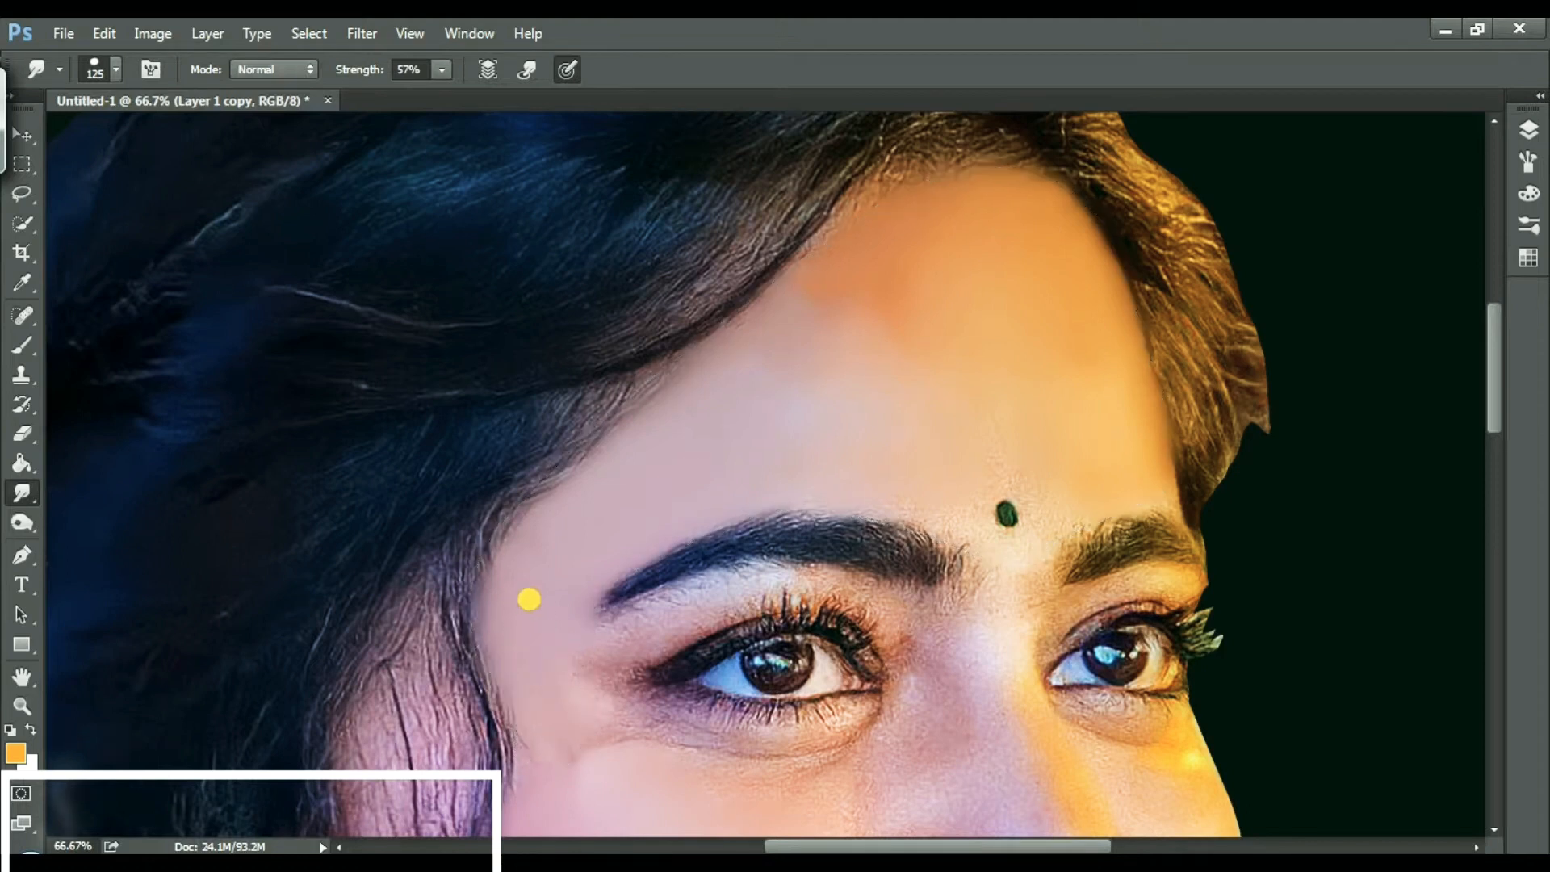
# - Lasso the skin patch in front of the ear, enclosed by the loose hair strand beside the cheek
pyautogui.moveTo(1487, 340); pyautogui.dragTo(1487, 402)
pyautogui.press(']')
pyautogui.press(']')
pyautogui.scroll(1, 1498, 456)
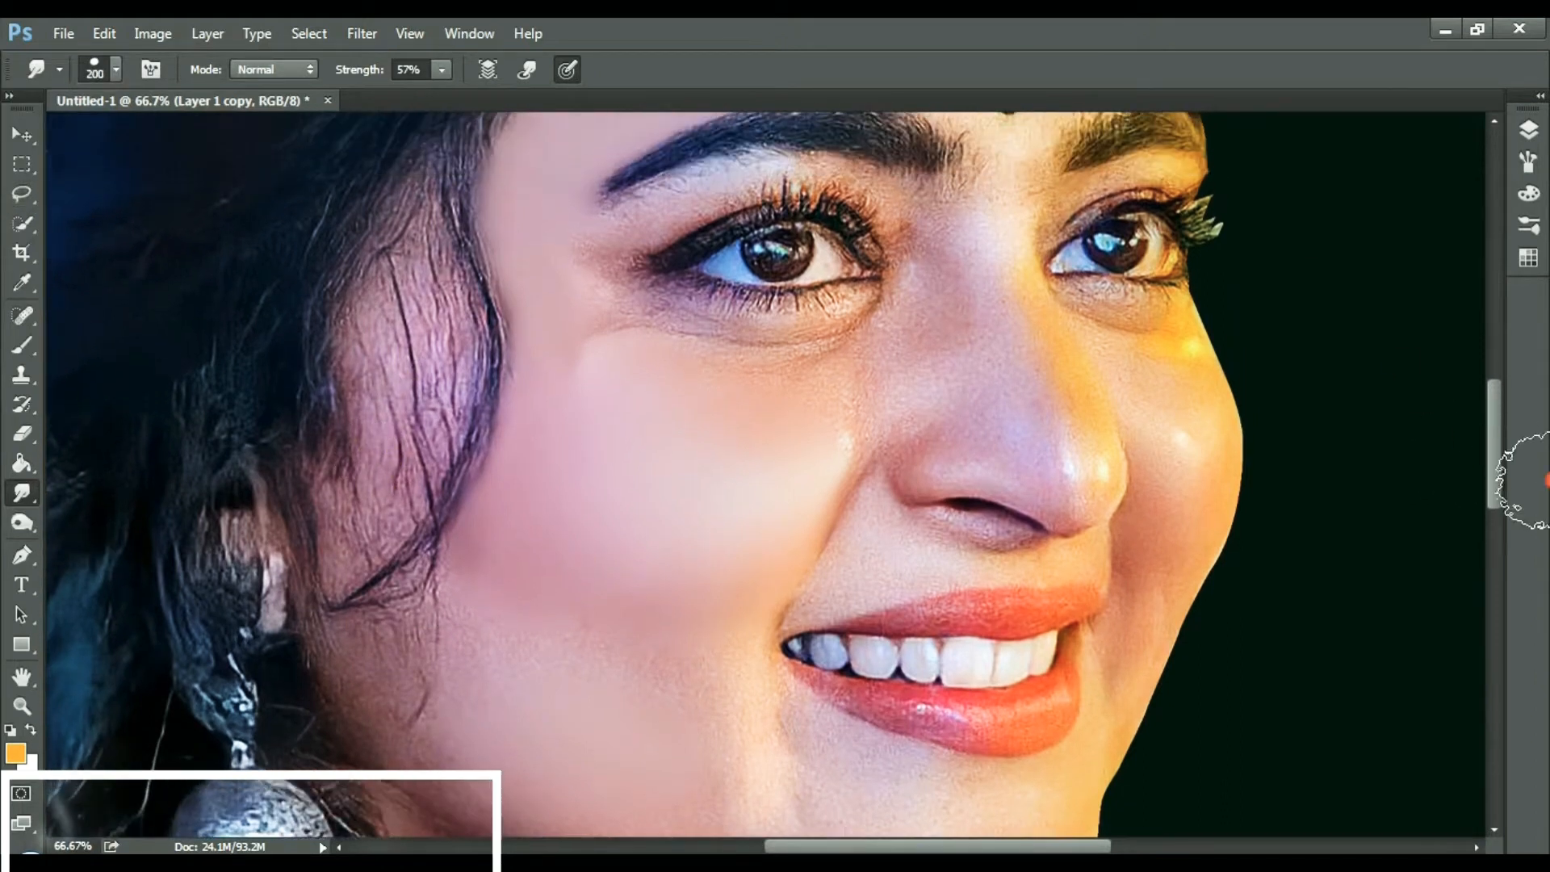
pyautogui.press('l')
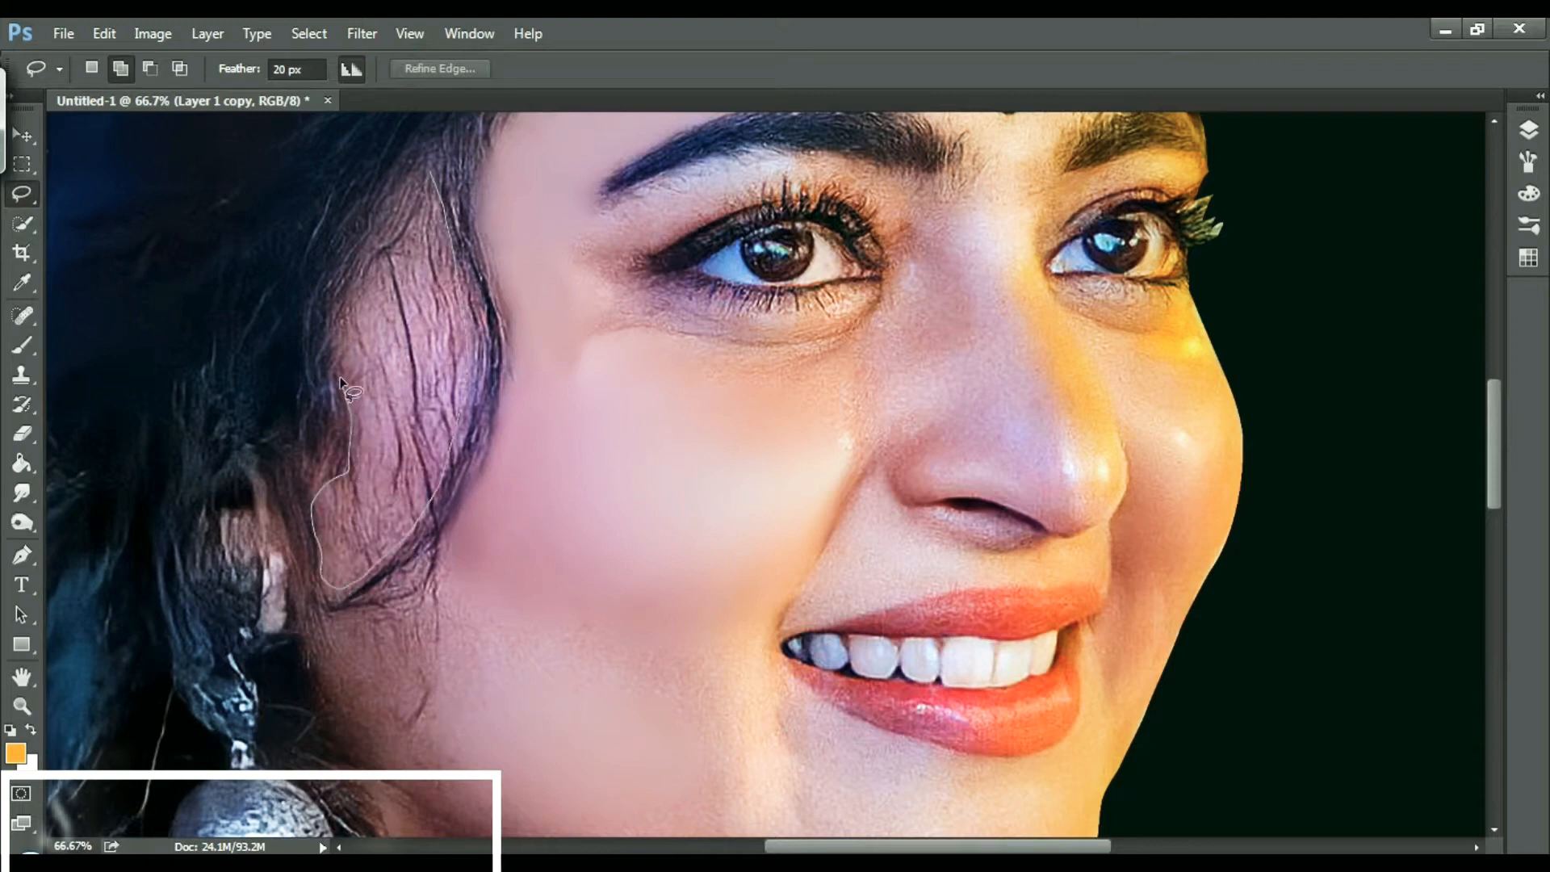
pyautogui.moveTo(408, 220); pyautogui.dragTo(430, 173)
# - Smudge the fine hairs out of the selected skin patch with a 150 px brush, then deselect it
pyautogui.click(22, 493)
pyautogui.moveTo(402, 359)
pyautogui.mouseDown()
pyautogui.moveTo(392, 339)
pyautogui.moveTo(407, 318)
pyautogui.moveTo(405, 422)
pyautogui.moveTo(364, 516)
pyautogui.mouseUp()
pyautogui.press('[')
pyautogui.press('[')
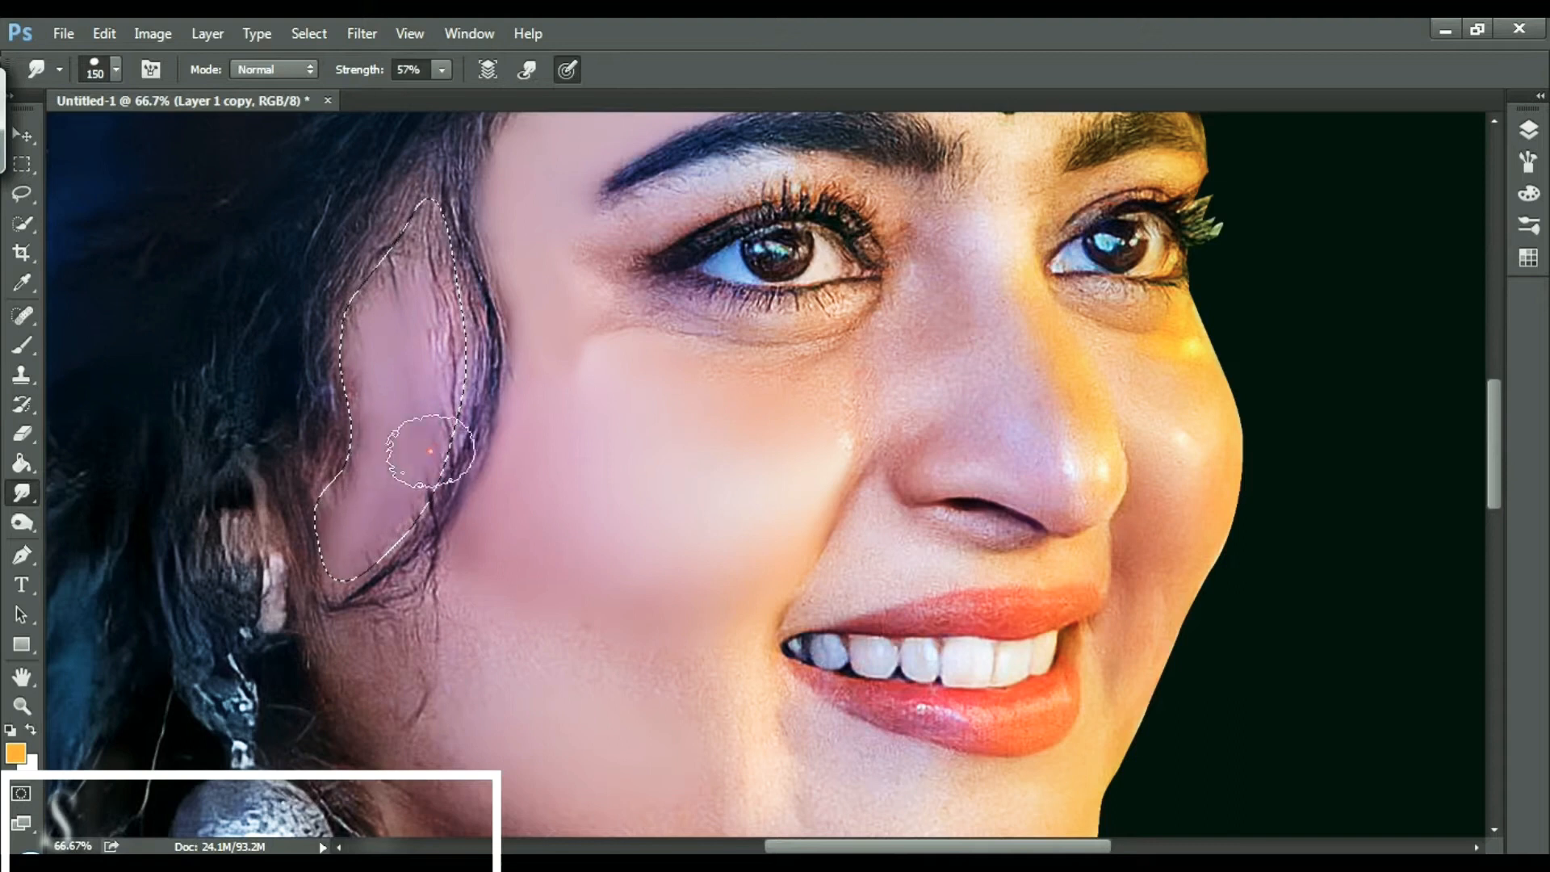
pyautogui.moveTo(368, 378)
pyautogui.mouseDown()
pyautogui.moveTo(415, 241)
pyautogui.moveTo(461, 342)
pyautogui.moveTo(430, 400)
pyautogui.moveTo(437, 448)
pyautogui.mouseUp()
pyautogui.hotkey('ctrl', 'd')
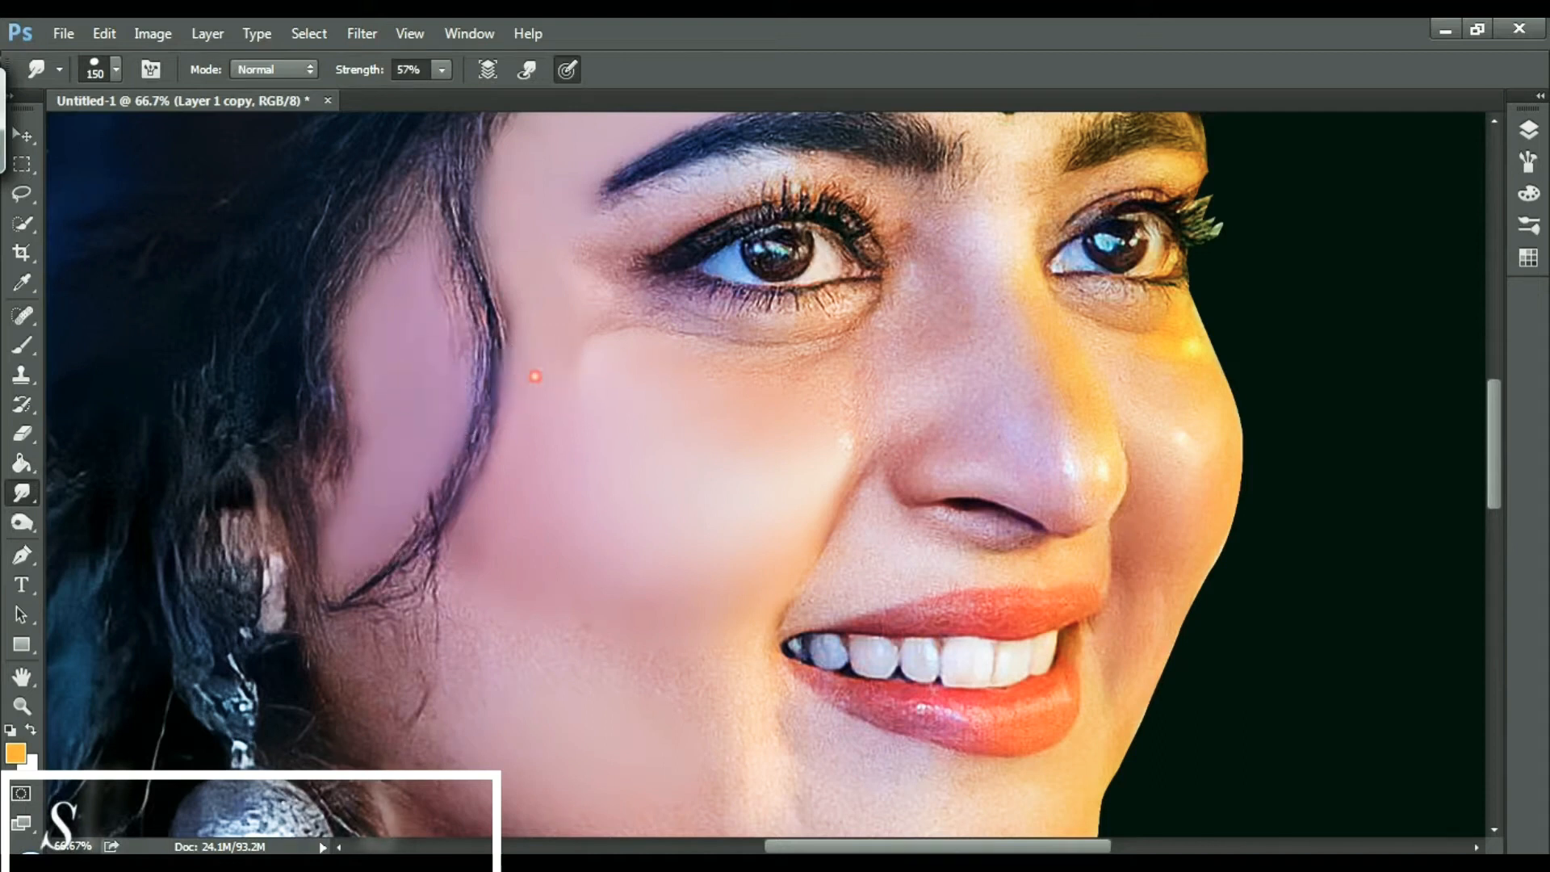
# - Smudge the lower cheek and jaw skin below the hair strand smooth with a 200 px brush
pyautogui.press(']')
pyautogui.press(']')
pyautogui.moveTo(370, 670)
pyautogui.mouseDown()
pyautogui.moveTo(367, 685)
pyautogui.moveTo(429, 637)
pyautogui.moveTo(408, 699)
pyautogui.moveTo(454, 747)
pyautogui.mouseUp()
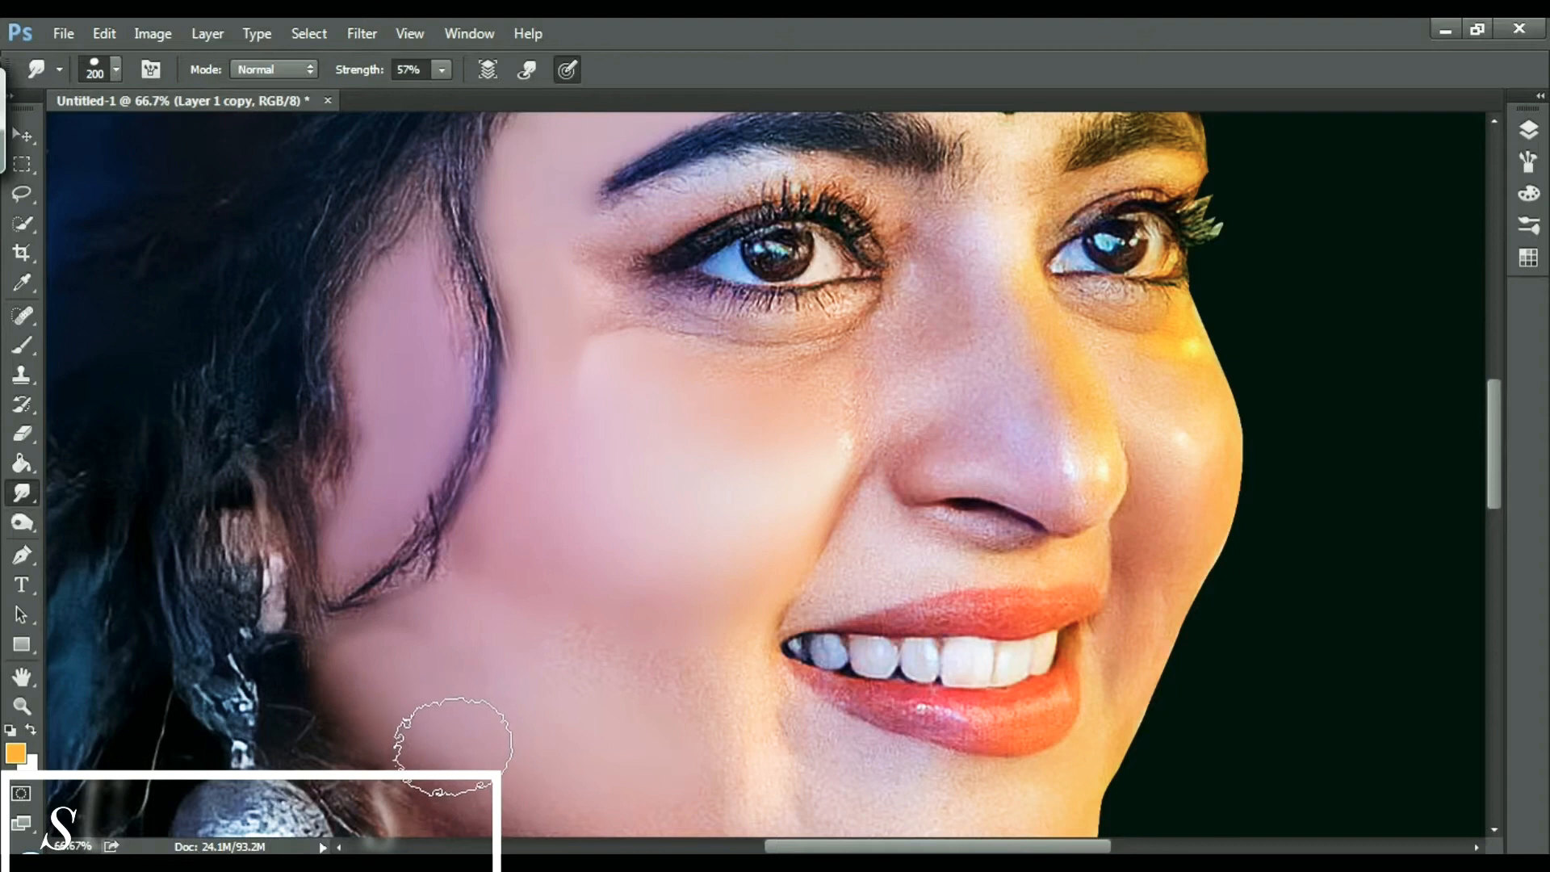
# - Start a Pen tool path at the corner of the mouth, running down the smile crease and around toward the cheek
pyautogui.moveTo(1493, 433); pyautogui.dragTo(1494, 466)
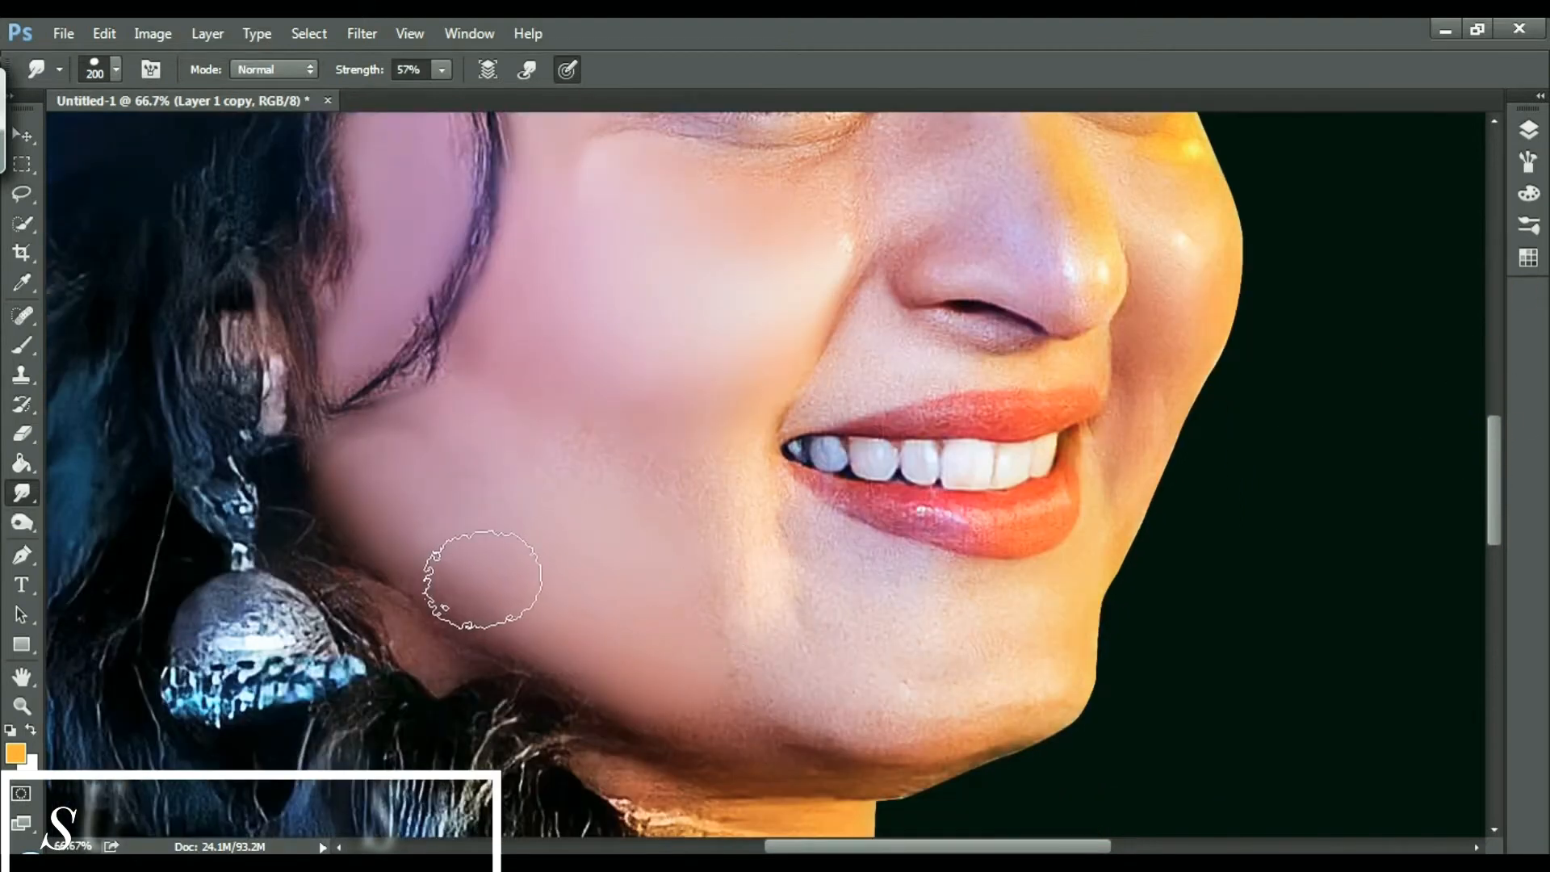
pyautogui.click(22, 555)
pyautogui.click(774, 460)
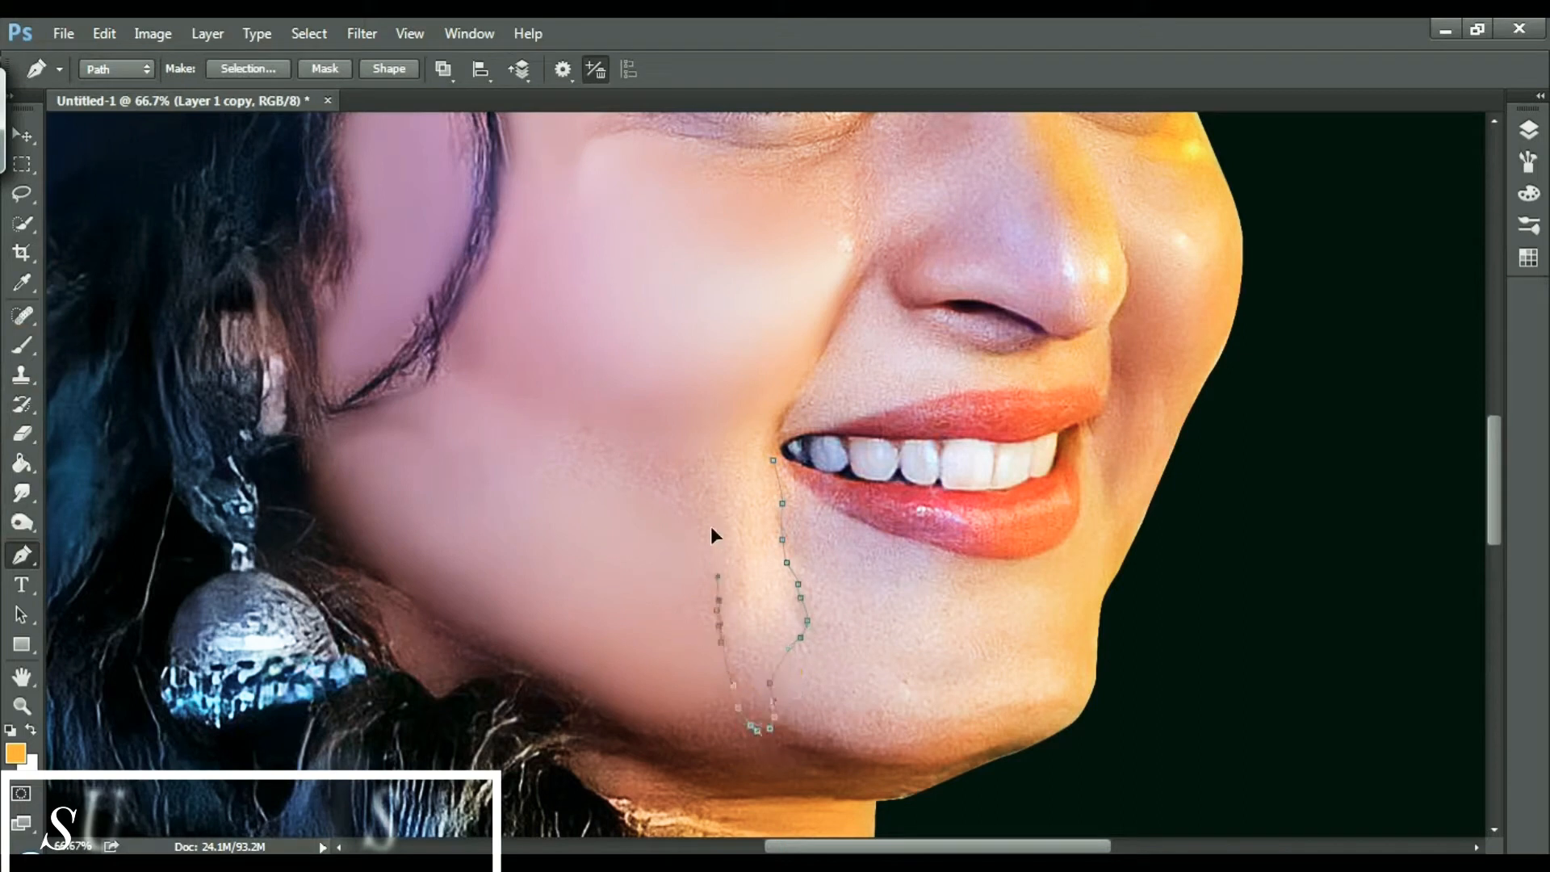
# - Undo the last anchor points placed on the path along the lower cheek
pyautogui.hotkey('ctrl', 'alt', 'z')
pyautogui.hotkey('ctrl', 'alt', 'z')
pyautogui.hotkey('ctrl', 'alt', 'z')
pyautogui.hotkey('ctrl', 'alt', 'z')
pyautogui.hotkey('ctrl', 'alt', 'z')
pyautogui.hotkey('ctrl', 'alt', 'z')
pyautogui.hotkey('ctrl', 'alt', 'z')
pyautogui.hotkey('ctrl', 'alt', 'z')
pyautogui.hotkey('ctrl', 'alt', 'z')
pyautogui.hotkey('ctrl', 'alt', 'z')
pyautogui.hotkey('ctrl', 'alt', 'z')
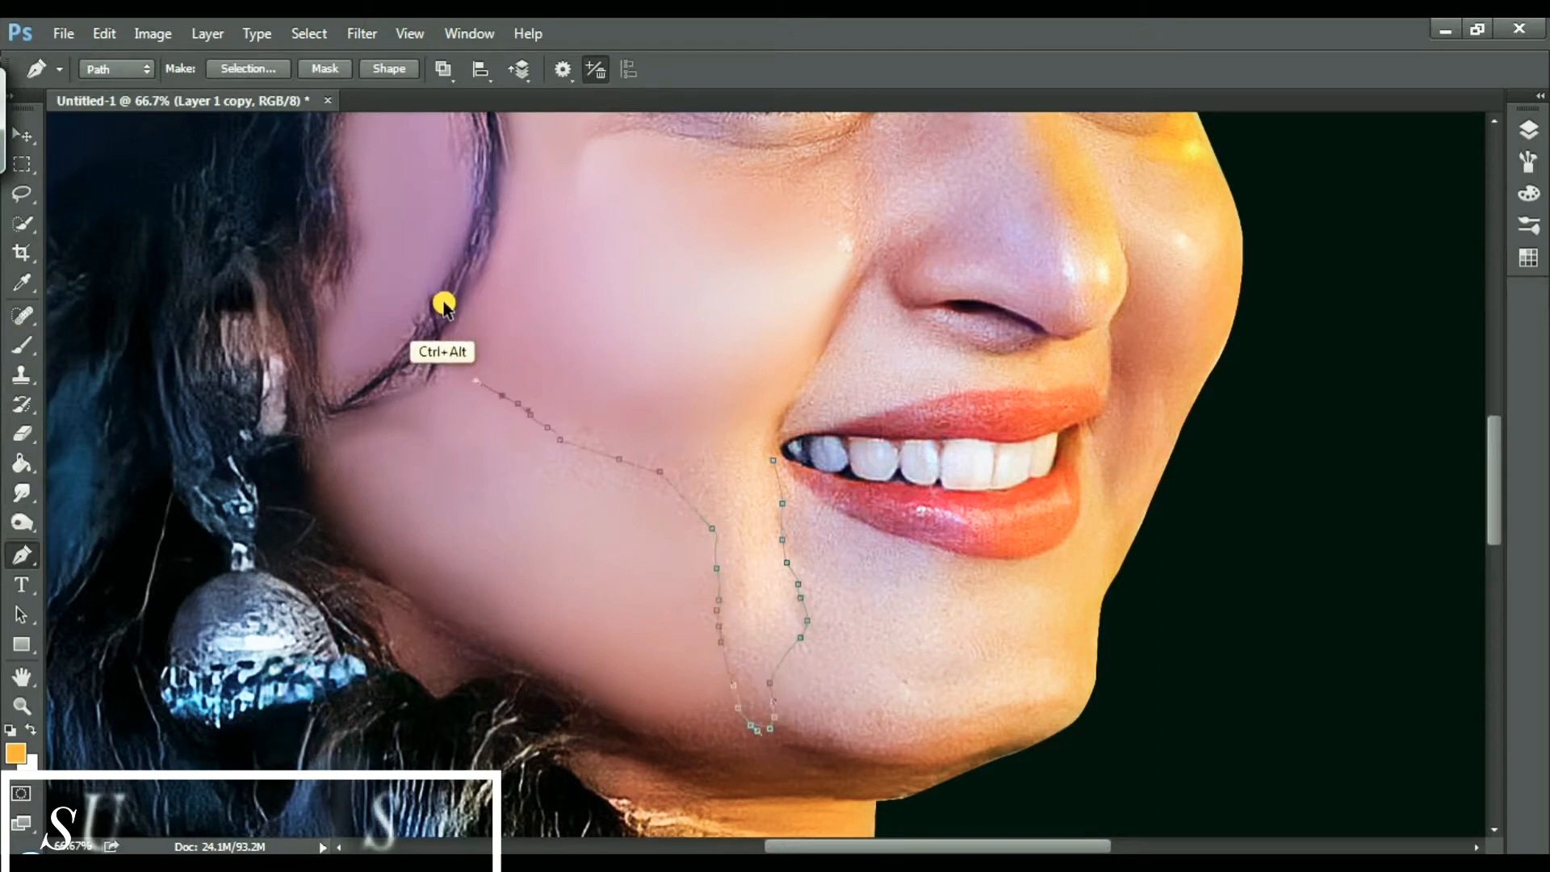
# - Retrace the path in a smooth curve along the lower cheek and up past the hair strand toward the eye
pyautogui.click(707, 483)
pyautogui.click(699, 466)
pyautogui.click(693, 461)
pyautogui.click(686, 456)
pyautogui.click(678, 452)
pyautogui.moveTo(441, 347); pyautogui.dragTo(401, 244)
pyautogui.moveTo(1495, 454); pyautogui.dragTo(1494, 434)
pyautogui.click(489, 362)
pyautogui.click(494, 342)
pyautogui.click(499, 315)
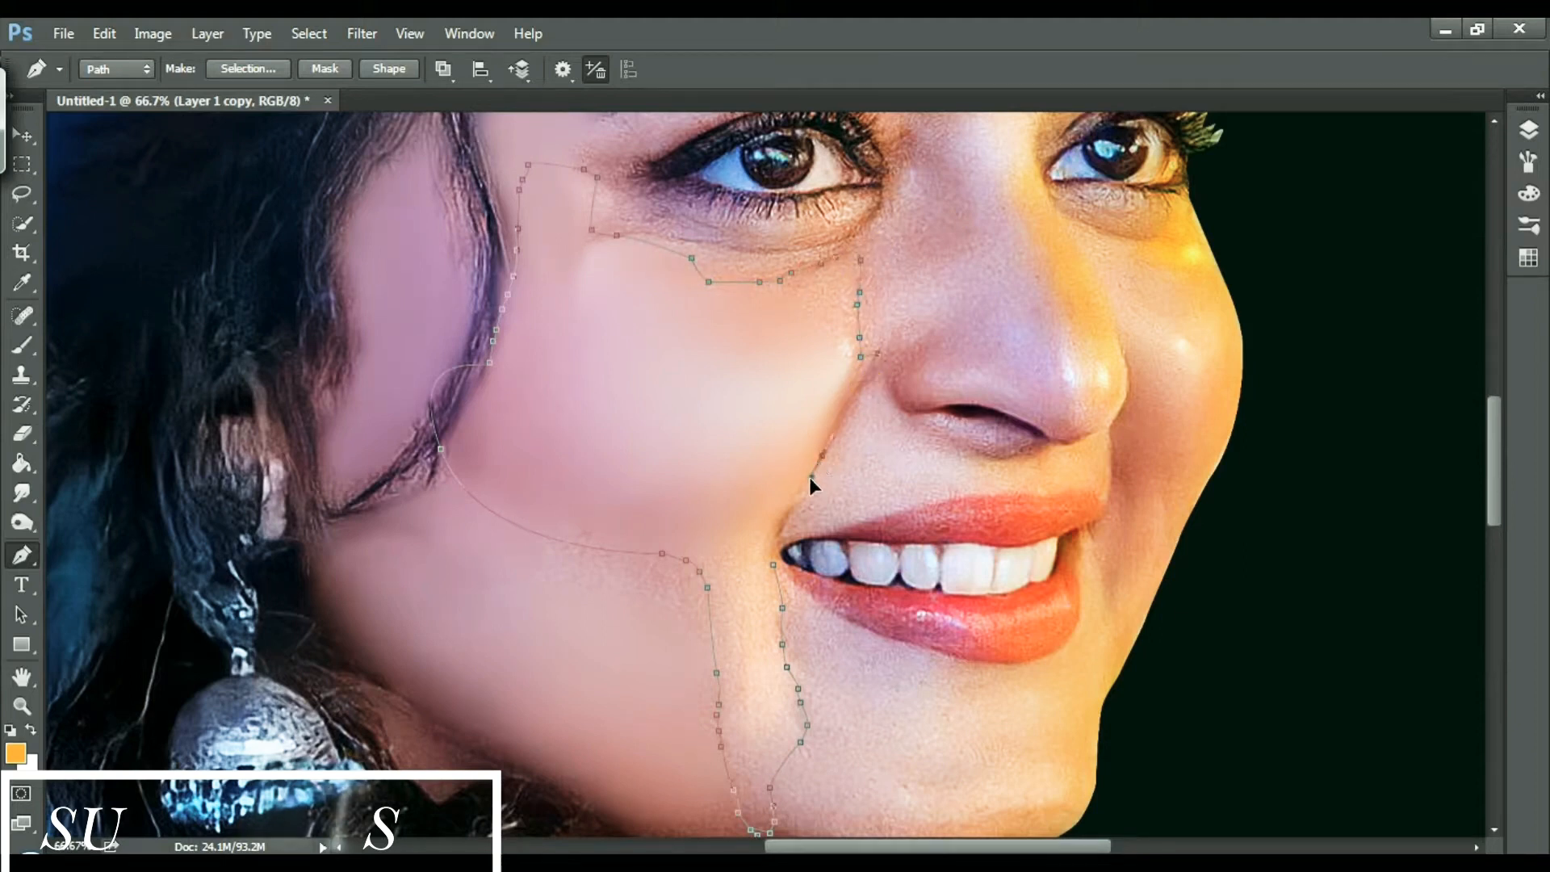
# - Convert the closed cheek path into a selection
pyautogui.rightClick(715, 557)
pyautogui.click(783, 432)
pyautogui.click(899, 249)
# - Smudge the skin inside the cheek selection smooth, from the smile crease up to the temple, with a 100 px brush
pyautogui.click(22, 493)
pyautogui.press('[')
pyautogui.press('[')
pyautogui.press('[')
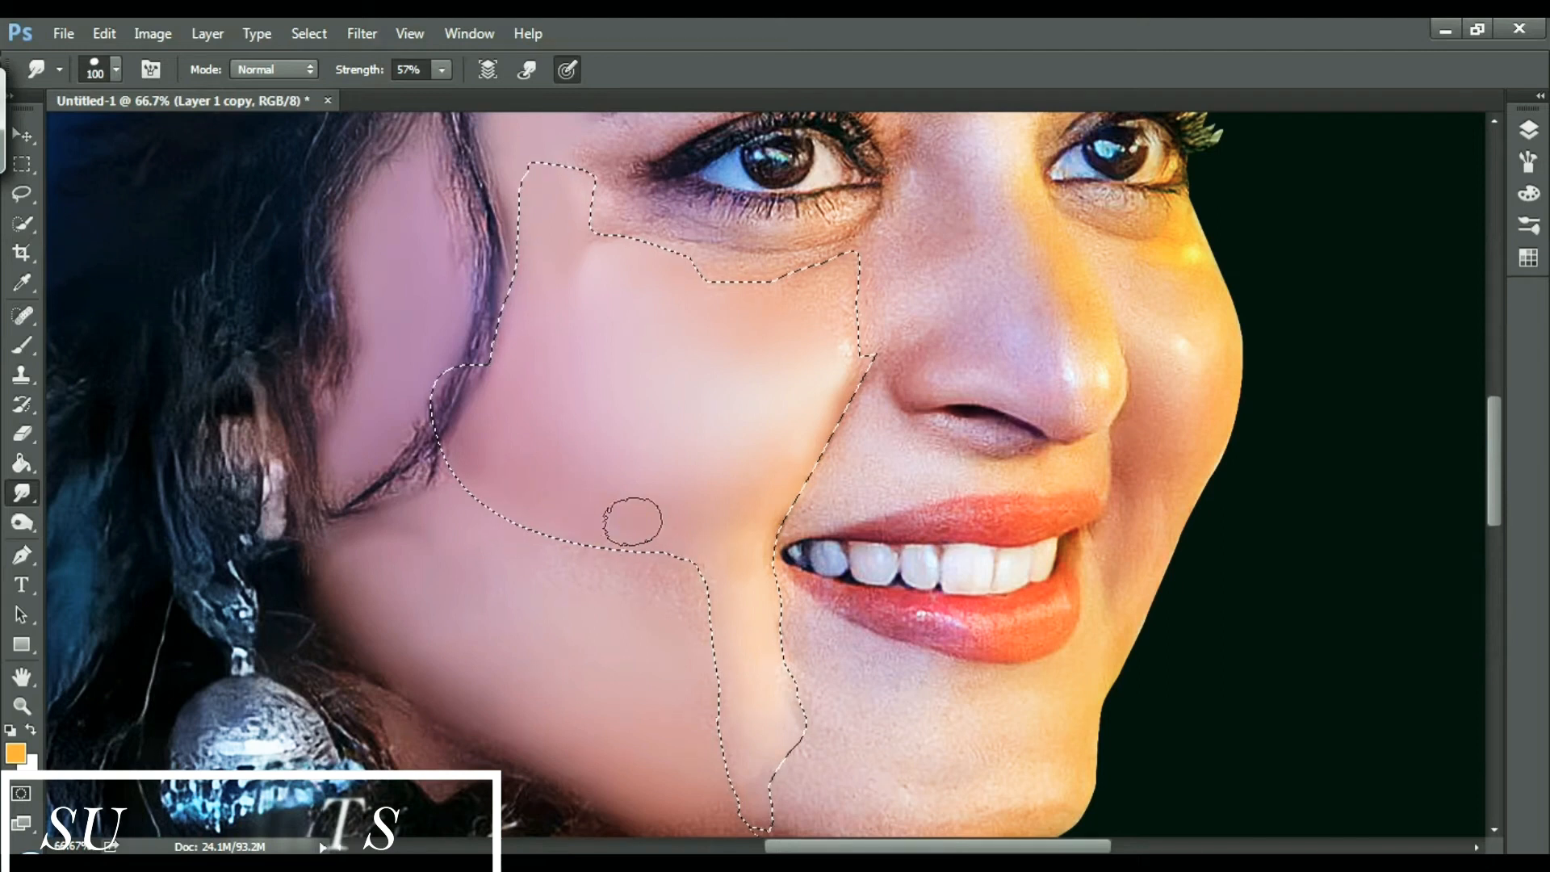
pyautogui.moveTo(767, 585); pyautogui.dragTo(817, 443)
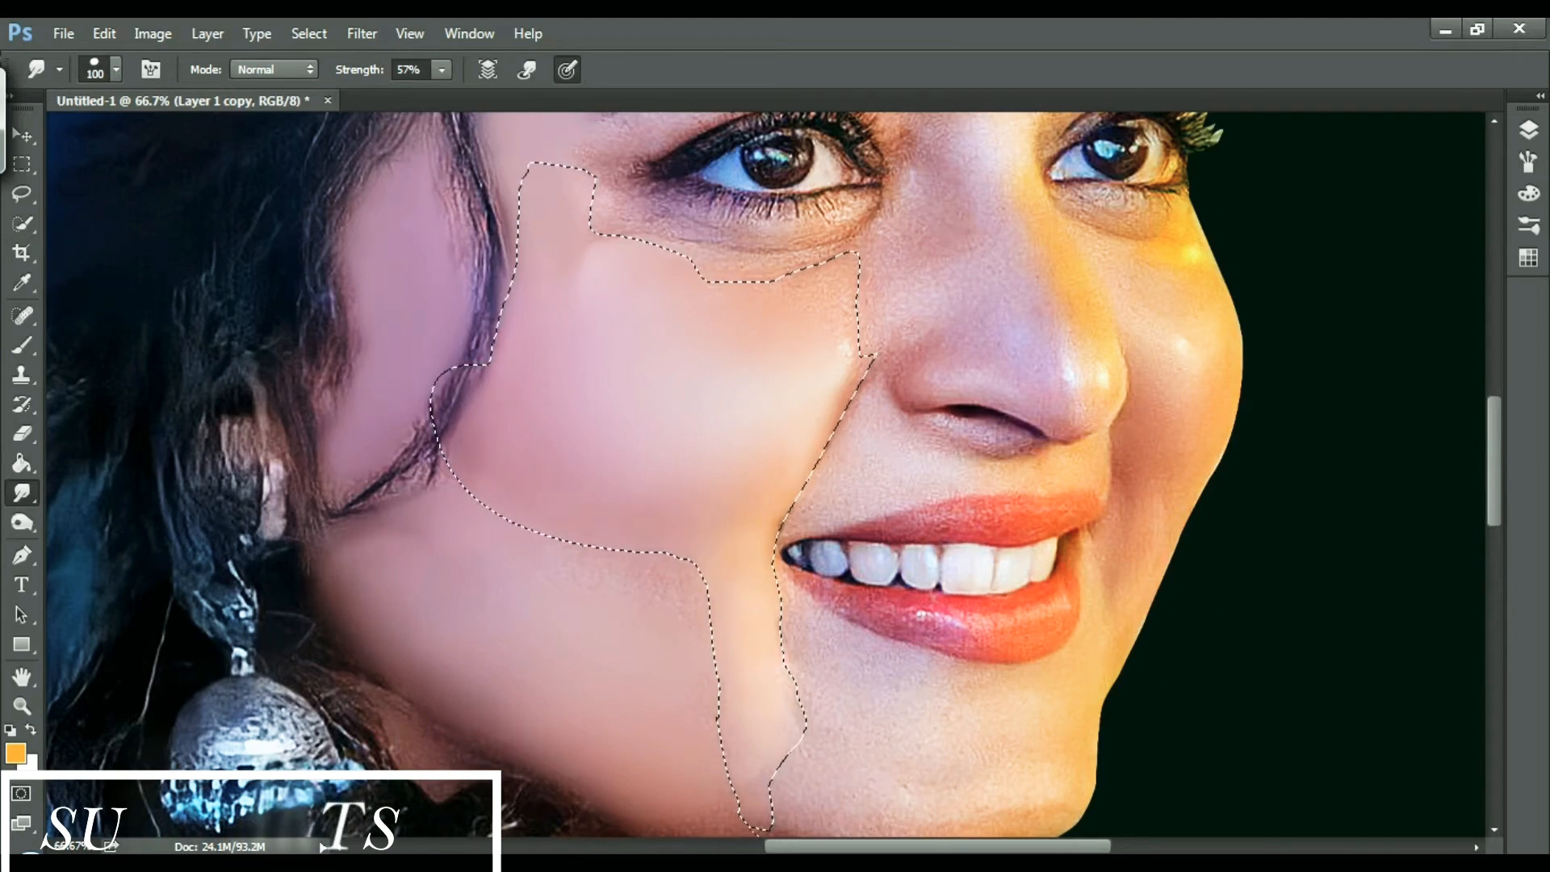
pyautogui.moveTo(555, 293)
pyautogui.mouseDown()
pyautogui.moveTo(589, 259)
pyautogui.moveTo(538, 201)
pyautogui.mouseUp()
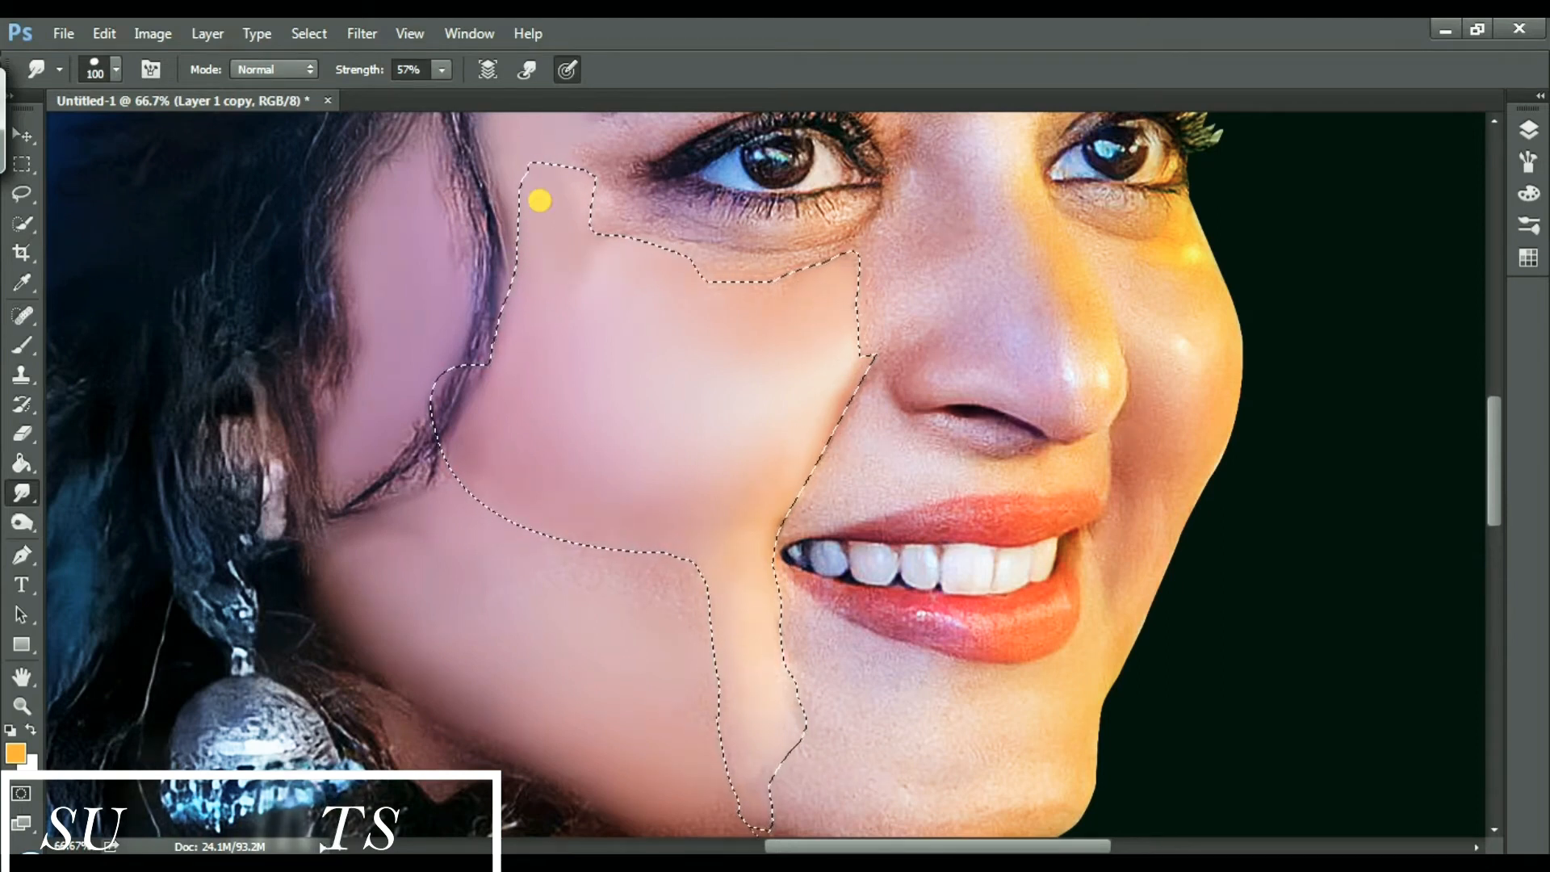
# - Invert the selection and smudge the lower cheek with a 150 px brush and the chin below the lips with a 125 px brush
pyautogui.click(311, 34)
pyautogui.click(339, 134)
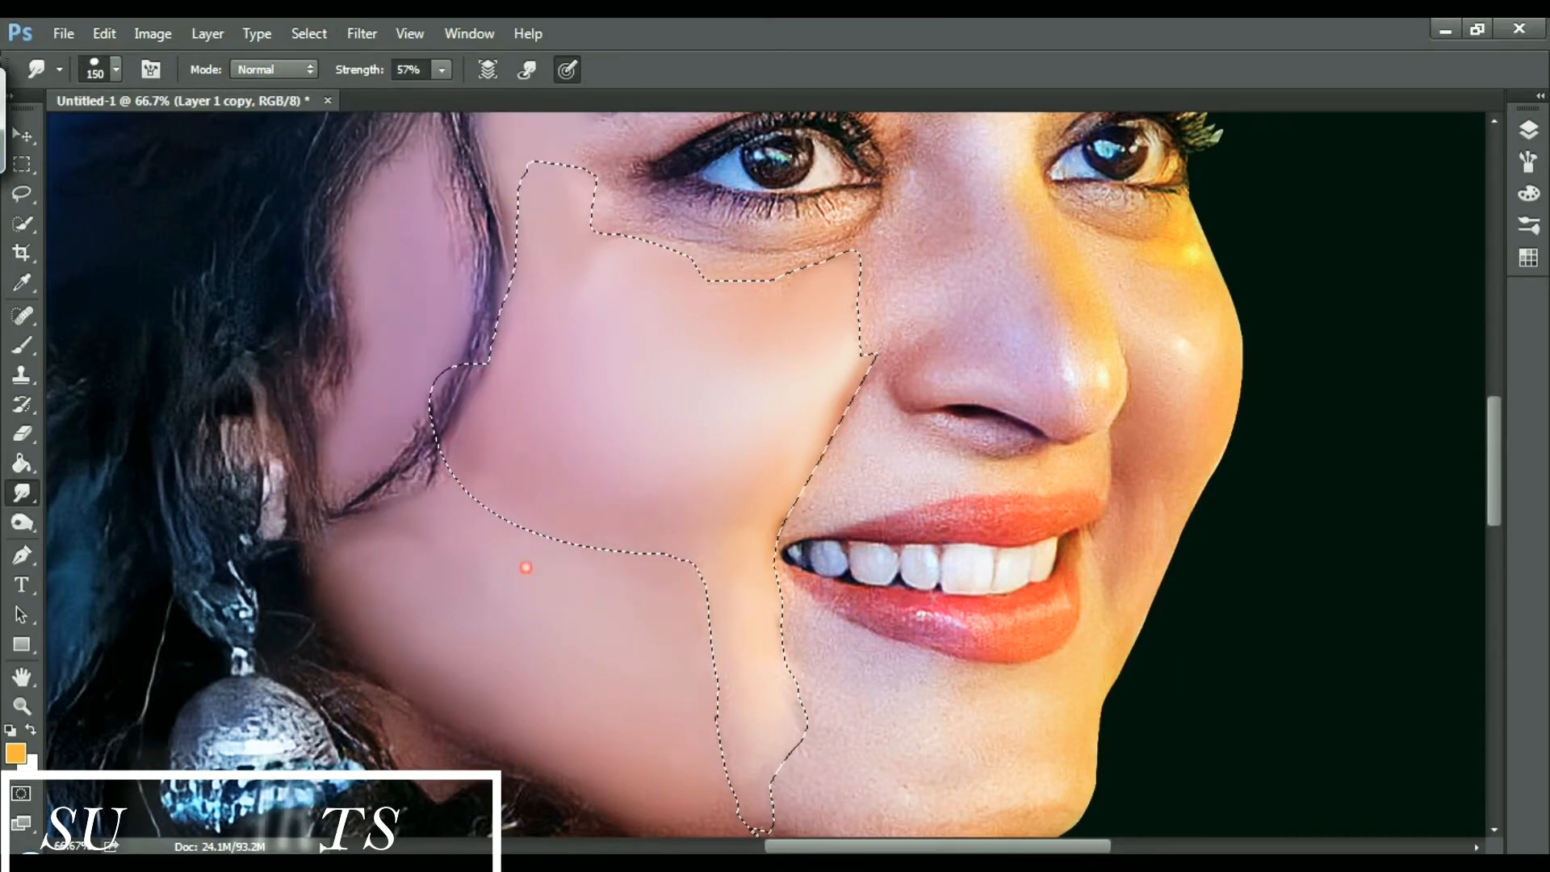
pyautogui.moveTo(1496, 460); pyautogui.dragTo(1495, 483)
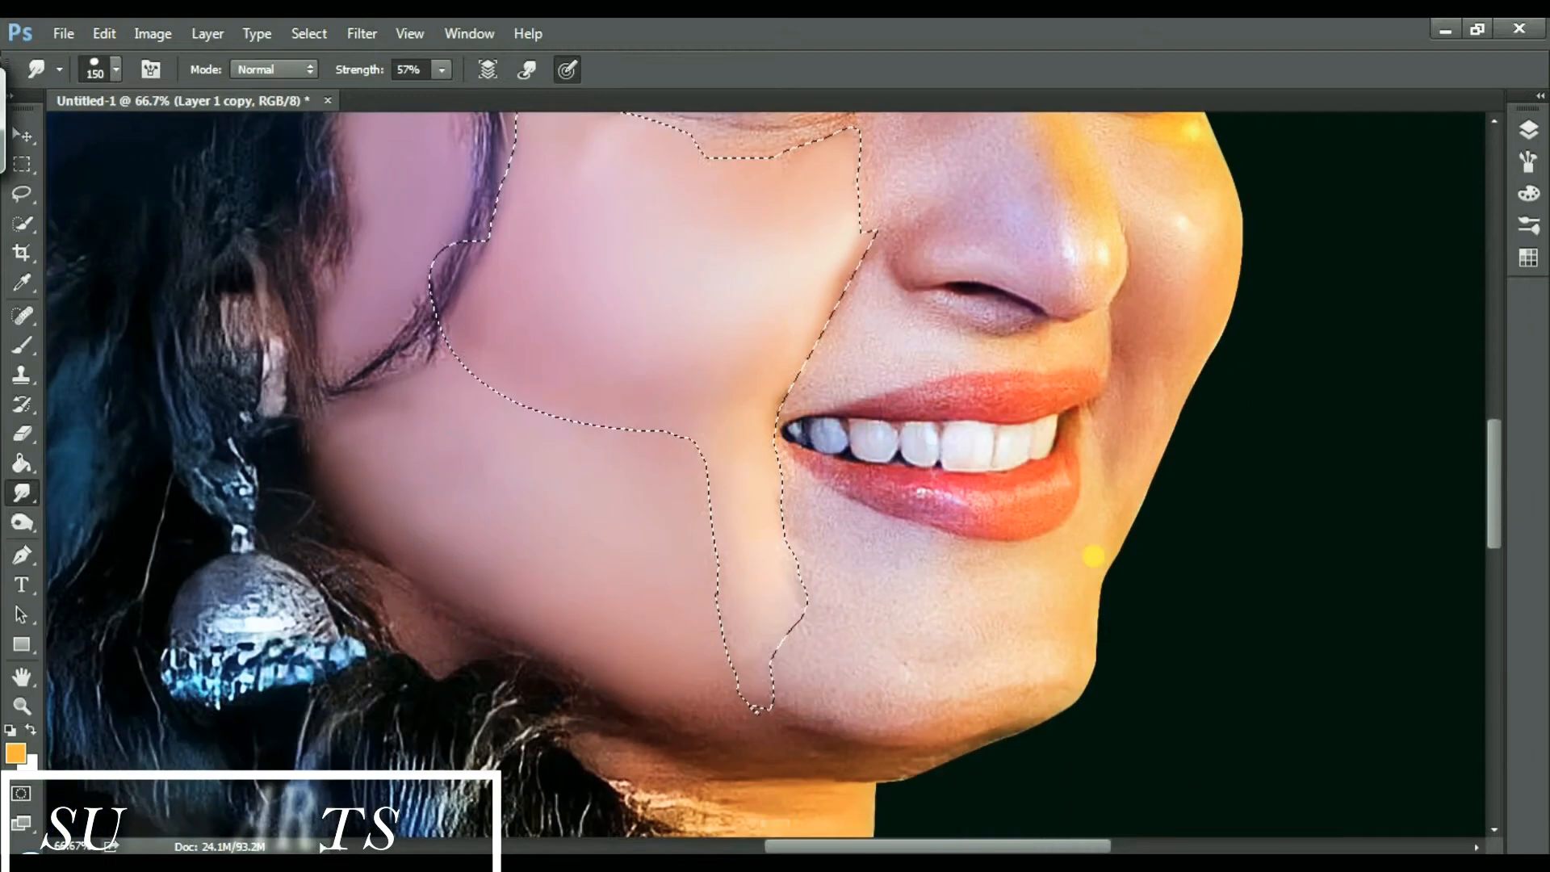
pyautogui.press('[')
pyautogui.press('[')
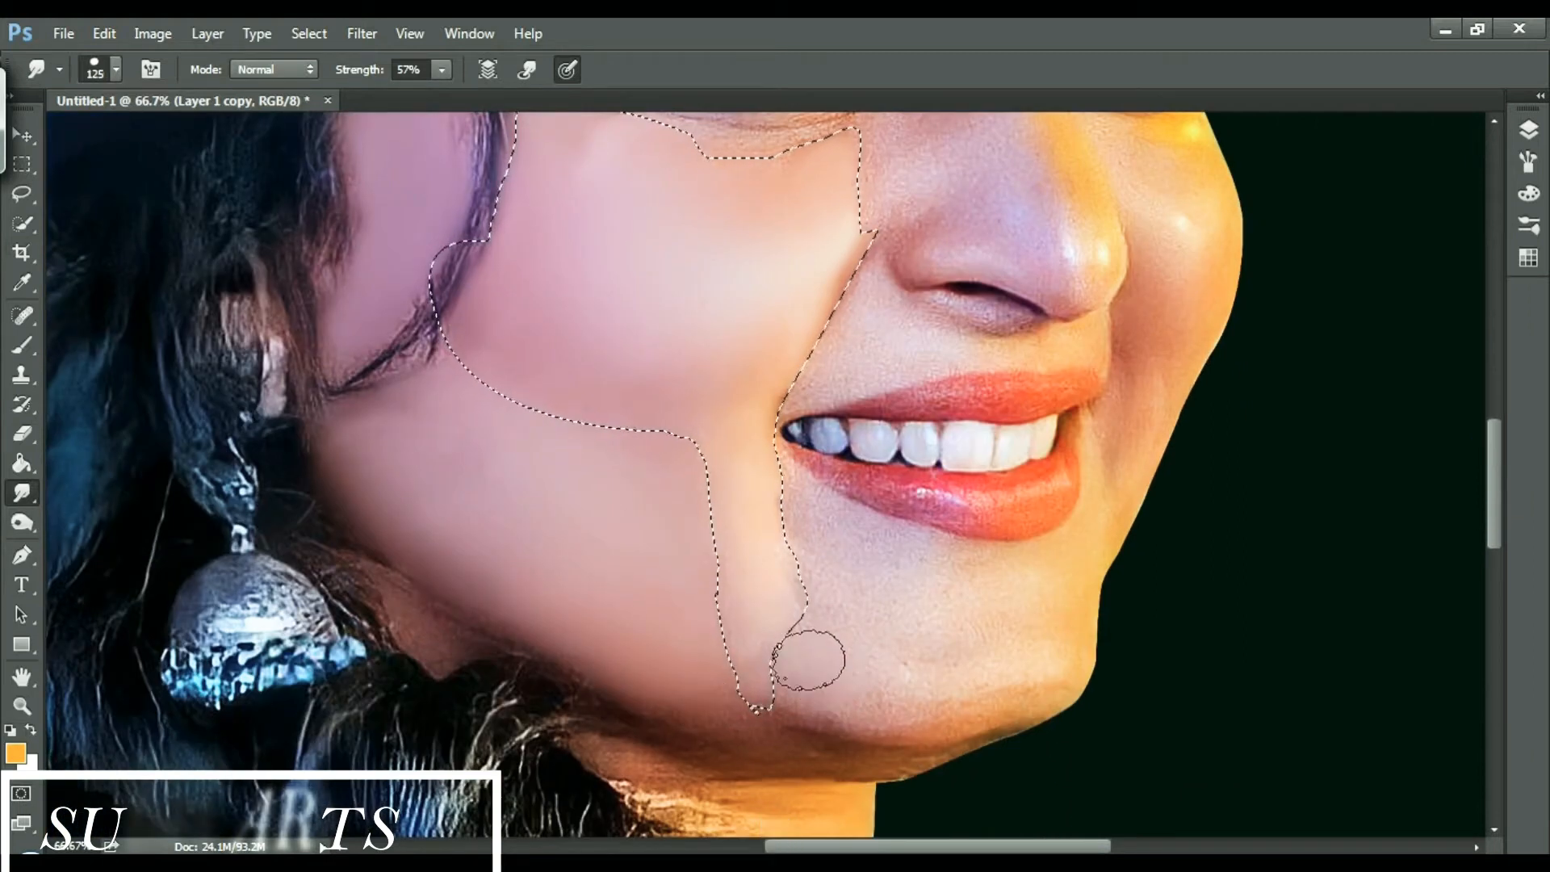
pyautogui.press(']')
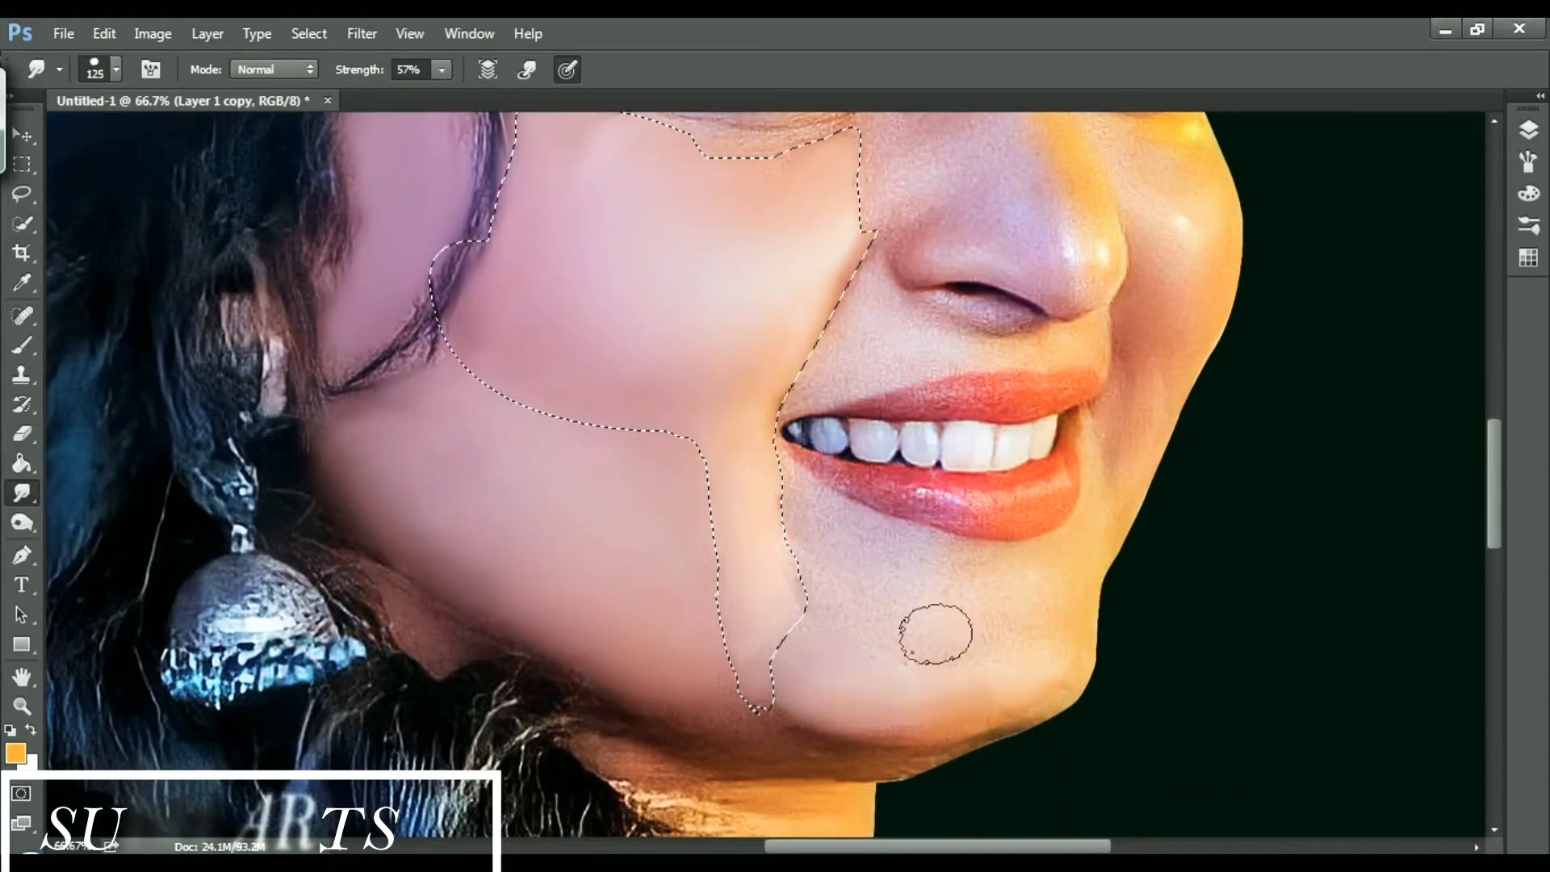
pyautogui.press('[')
pyautogui.moveTo(799, 497)
pyautogui.mouseDown()
pyautogui.moveTo(836, 568)
pyautogui.moveTo(853, 568)
pyautogui.mouseUp()
pyautogui.press(']')
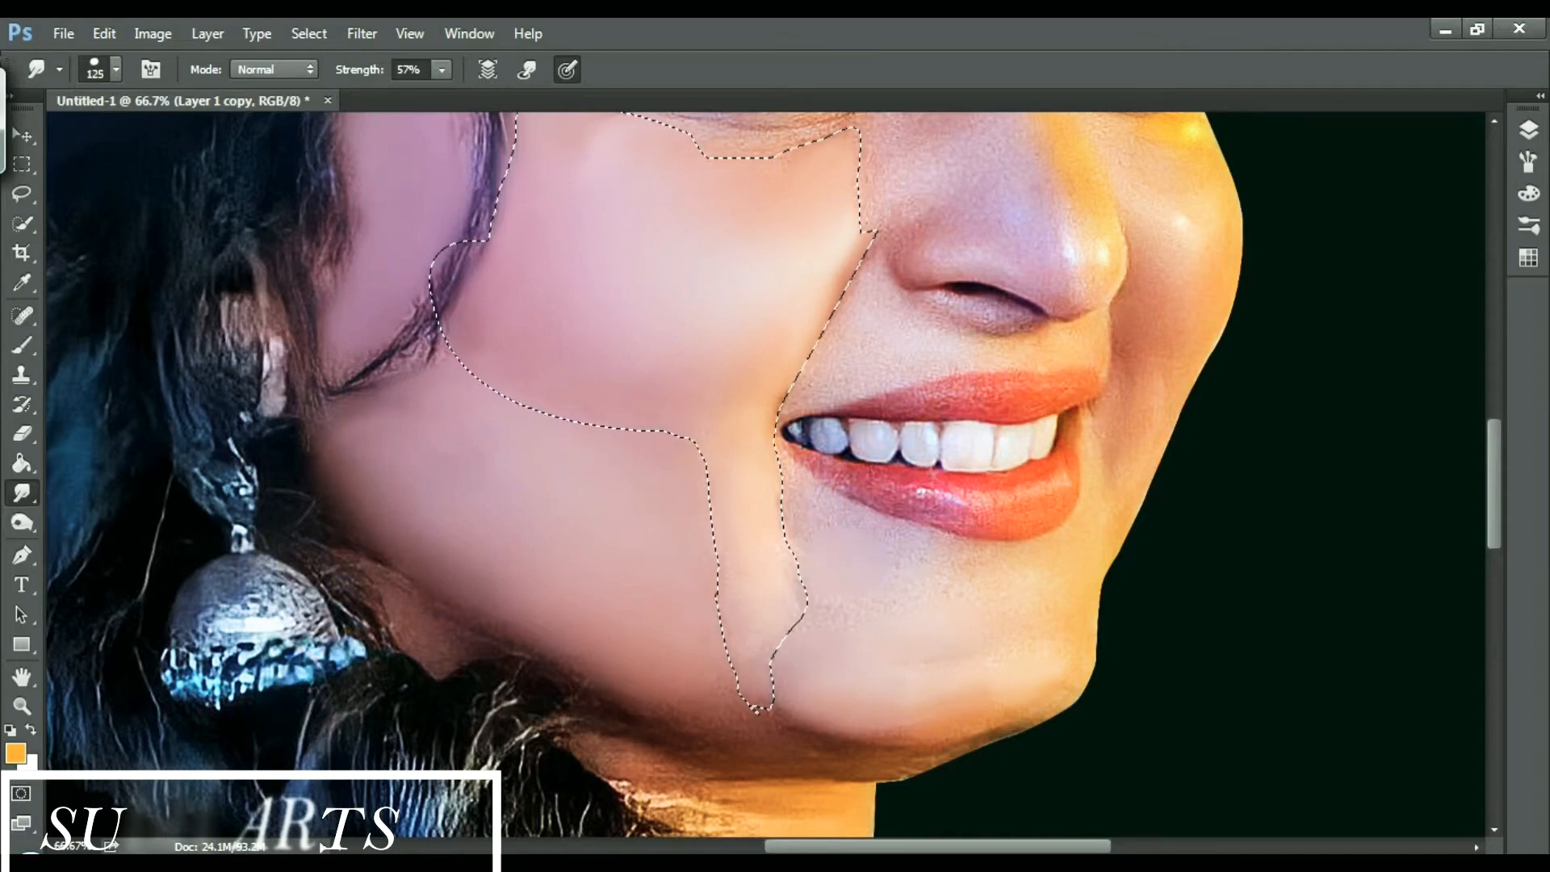
pyautogui.moveTo(792, 521)
pyautogui.mouseDown()
pyautogui.moveTo(841, 559)
pyautogui.moveTo(789, 516)
pyautogui.moveTo(891, 561)
pyautogui.mouseUp()
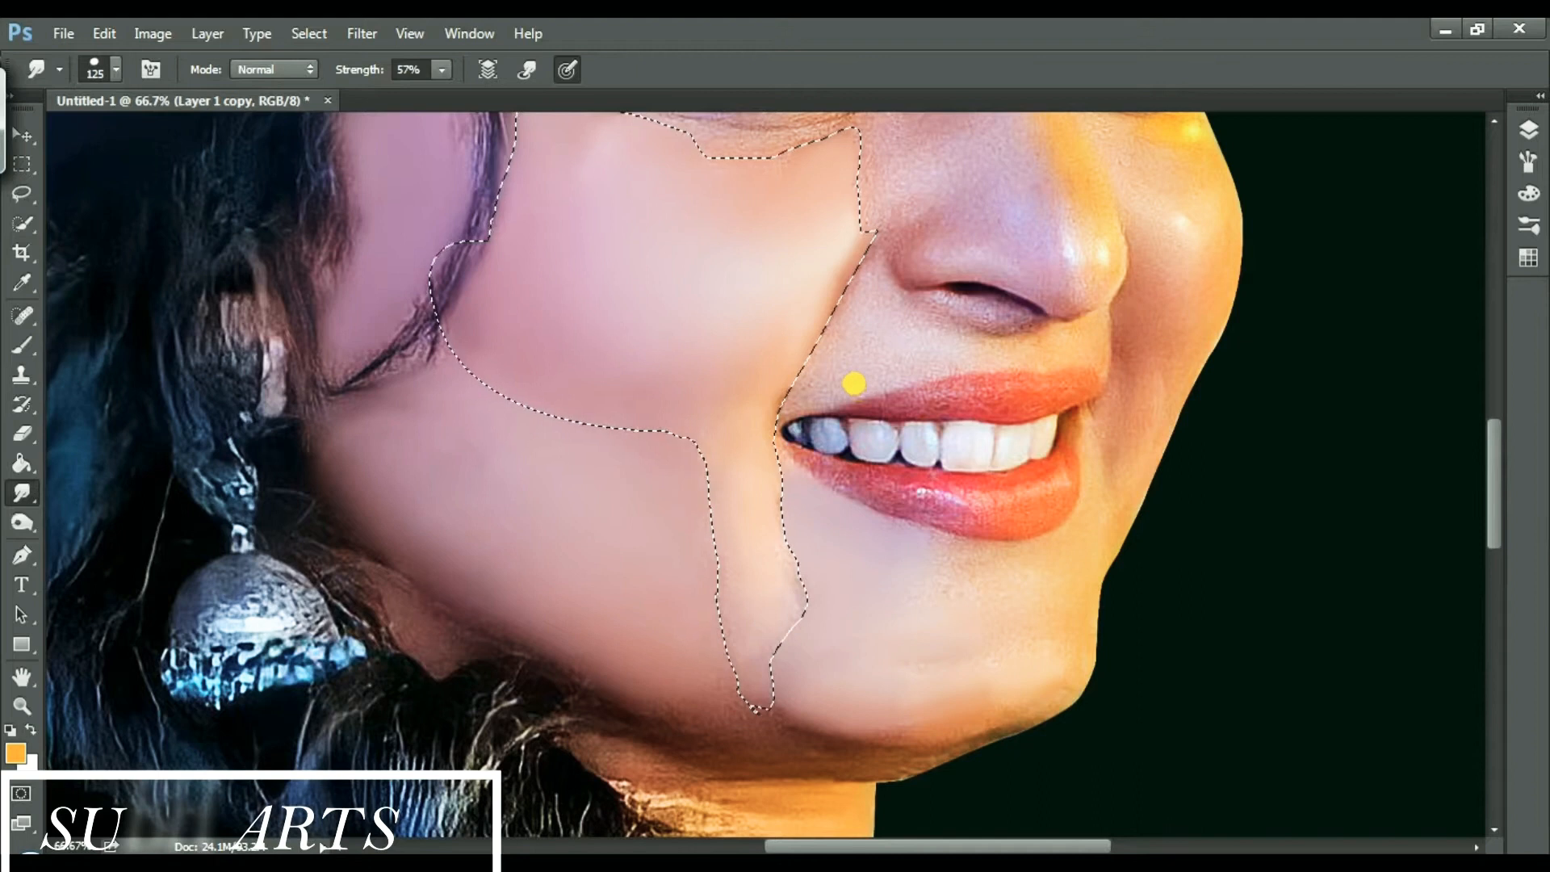
# - Smudge the skin between the smile crease, nose and upper lip smooth, reducing the brush size to 100 and 70 px
pyautogui.hotkey('ctrl', '+')
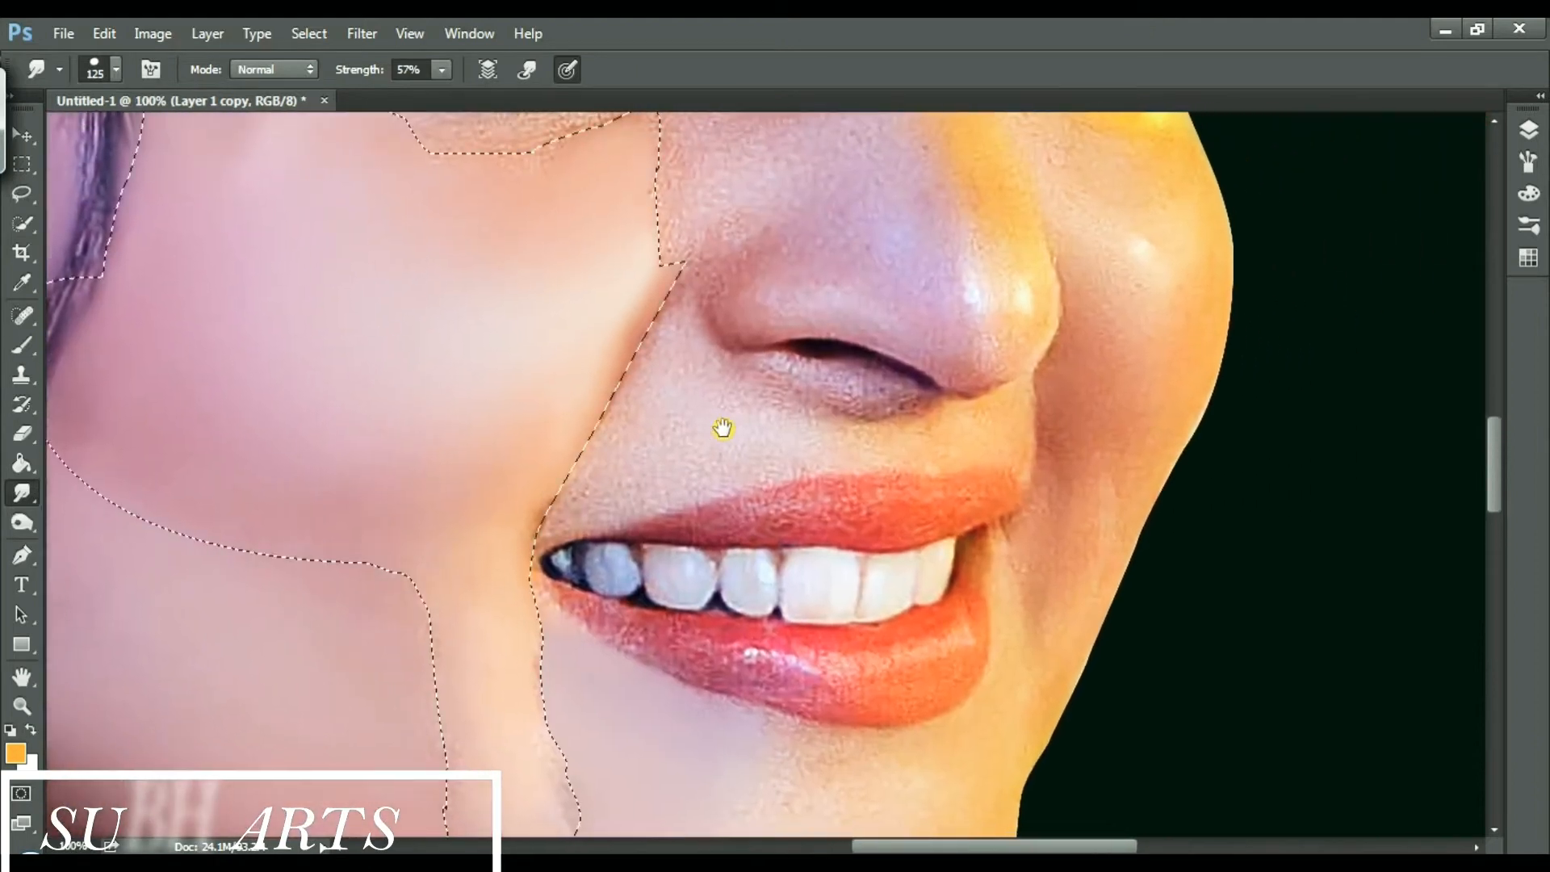
pyautogui.press('[')
pyautogui.press('[')
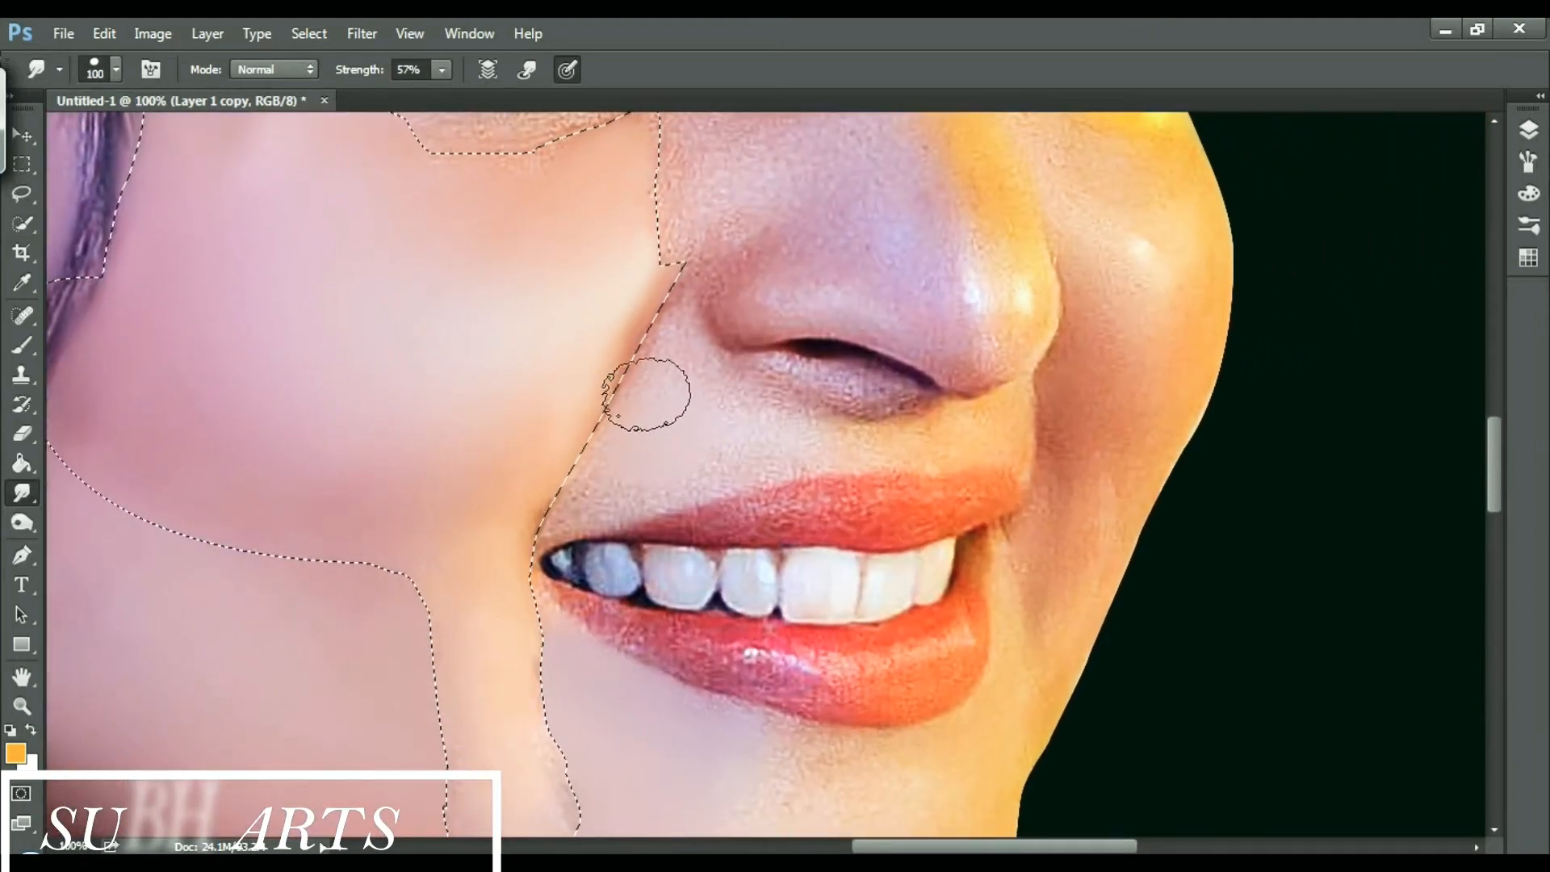
pyautogui.press('[')
pyautogui.press('[')
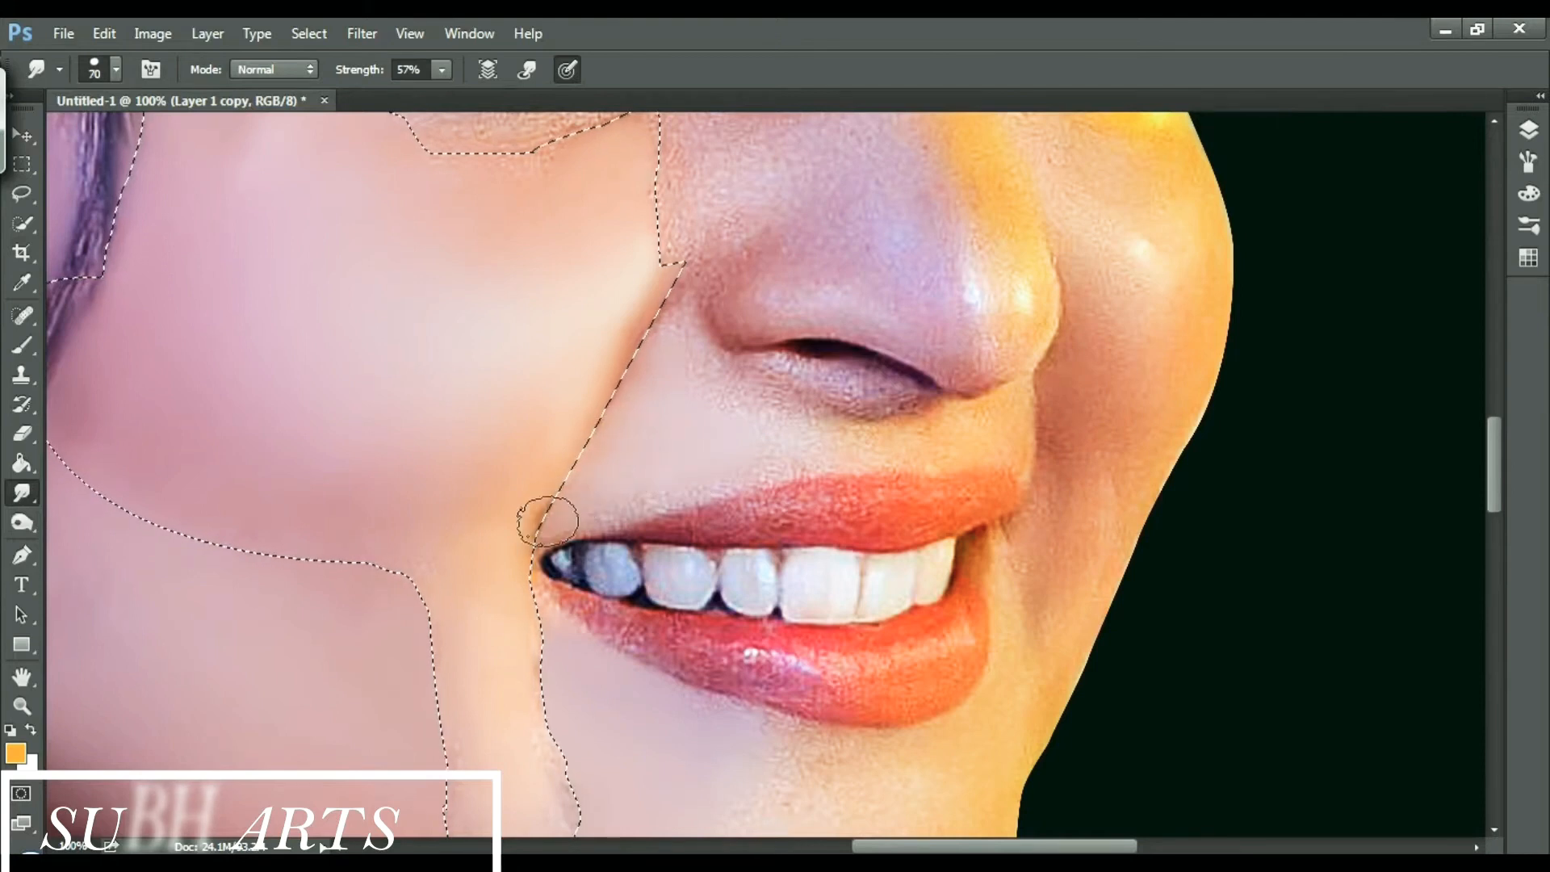
pyautogui.press('[')
pyautogui.press('[')
pyautogui.press('[')
# - Smudge the nostril wing and the side of the nose smooth, enlarging the brush from 25 to 80 px
pyautogui.moveTo(1492, 460); pyautogui.dragTo(1491, 436)
pyautogui.press(']')
pyautogui.press(']')
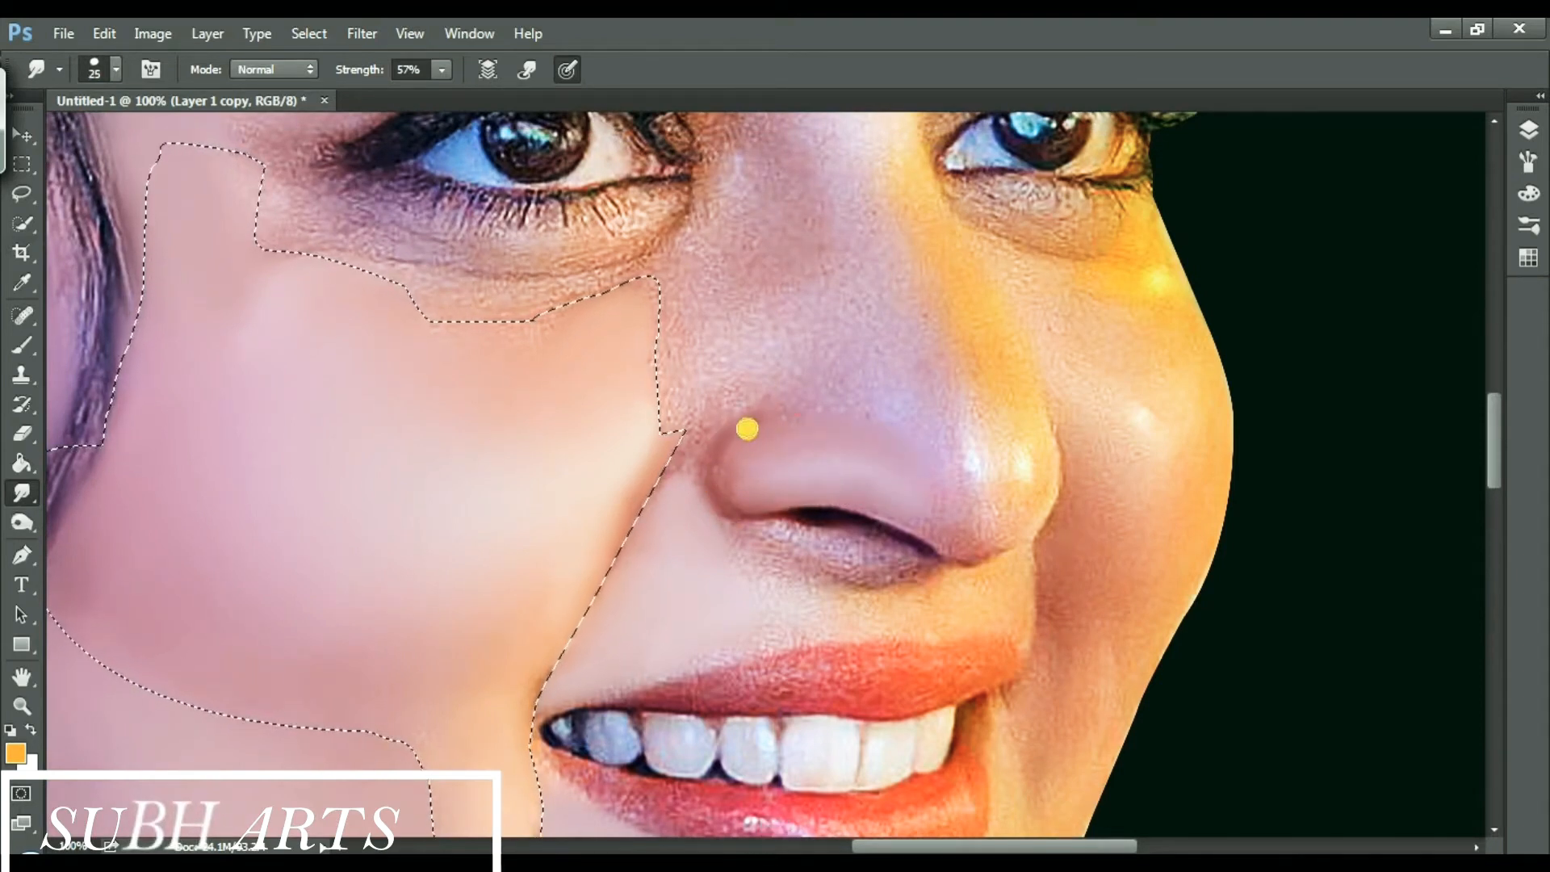
pyautogui.press(']')
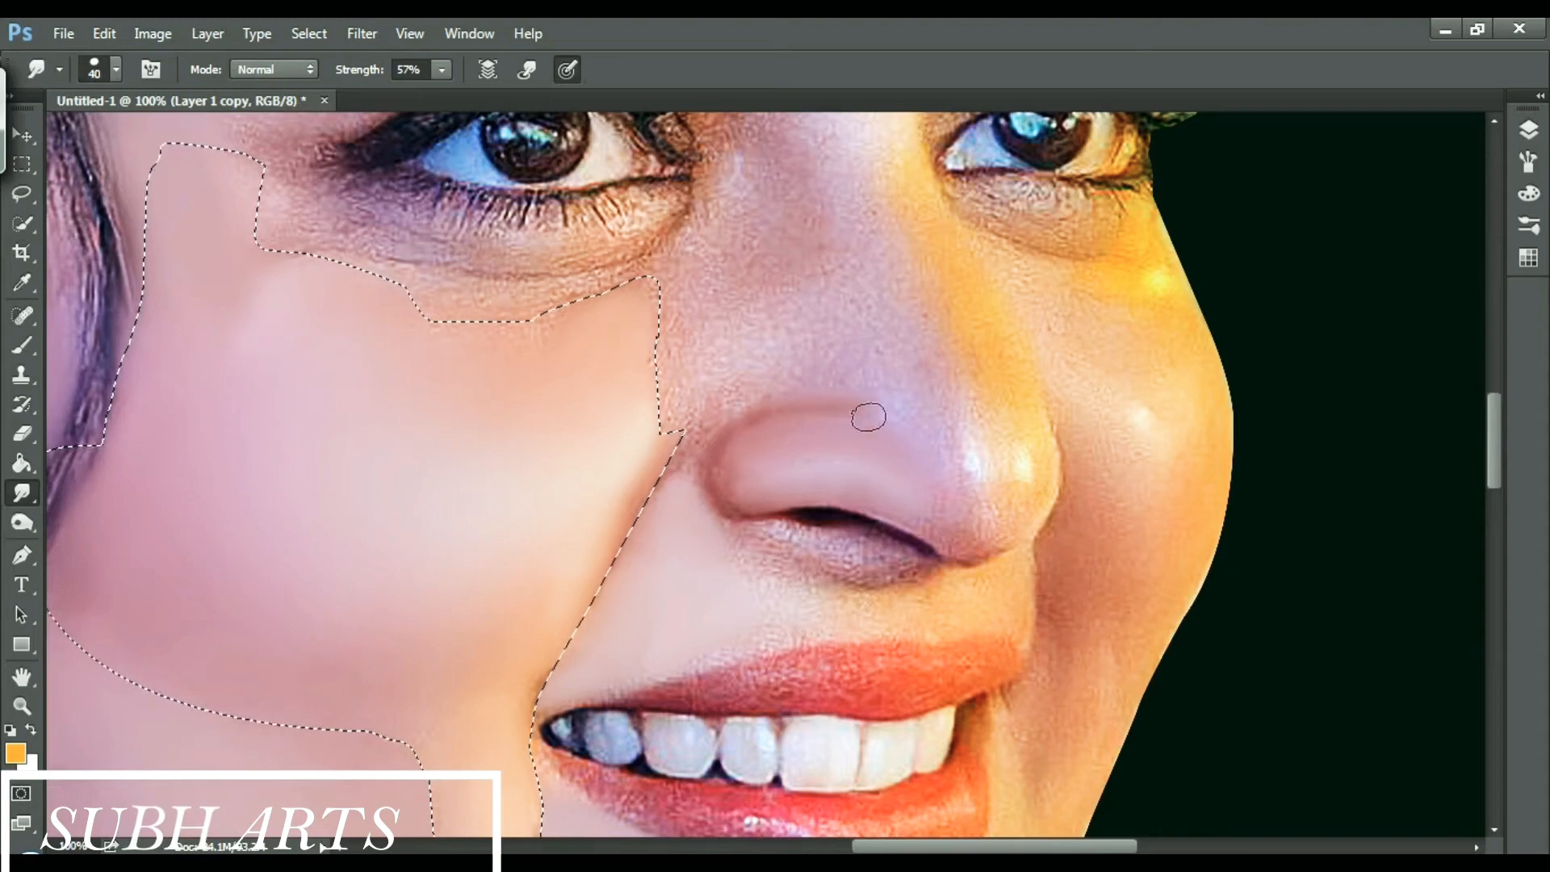
pyautogui.press(']')
pyautogui.press(']')
pyautogui.press(']')
pyautogui.press(']')
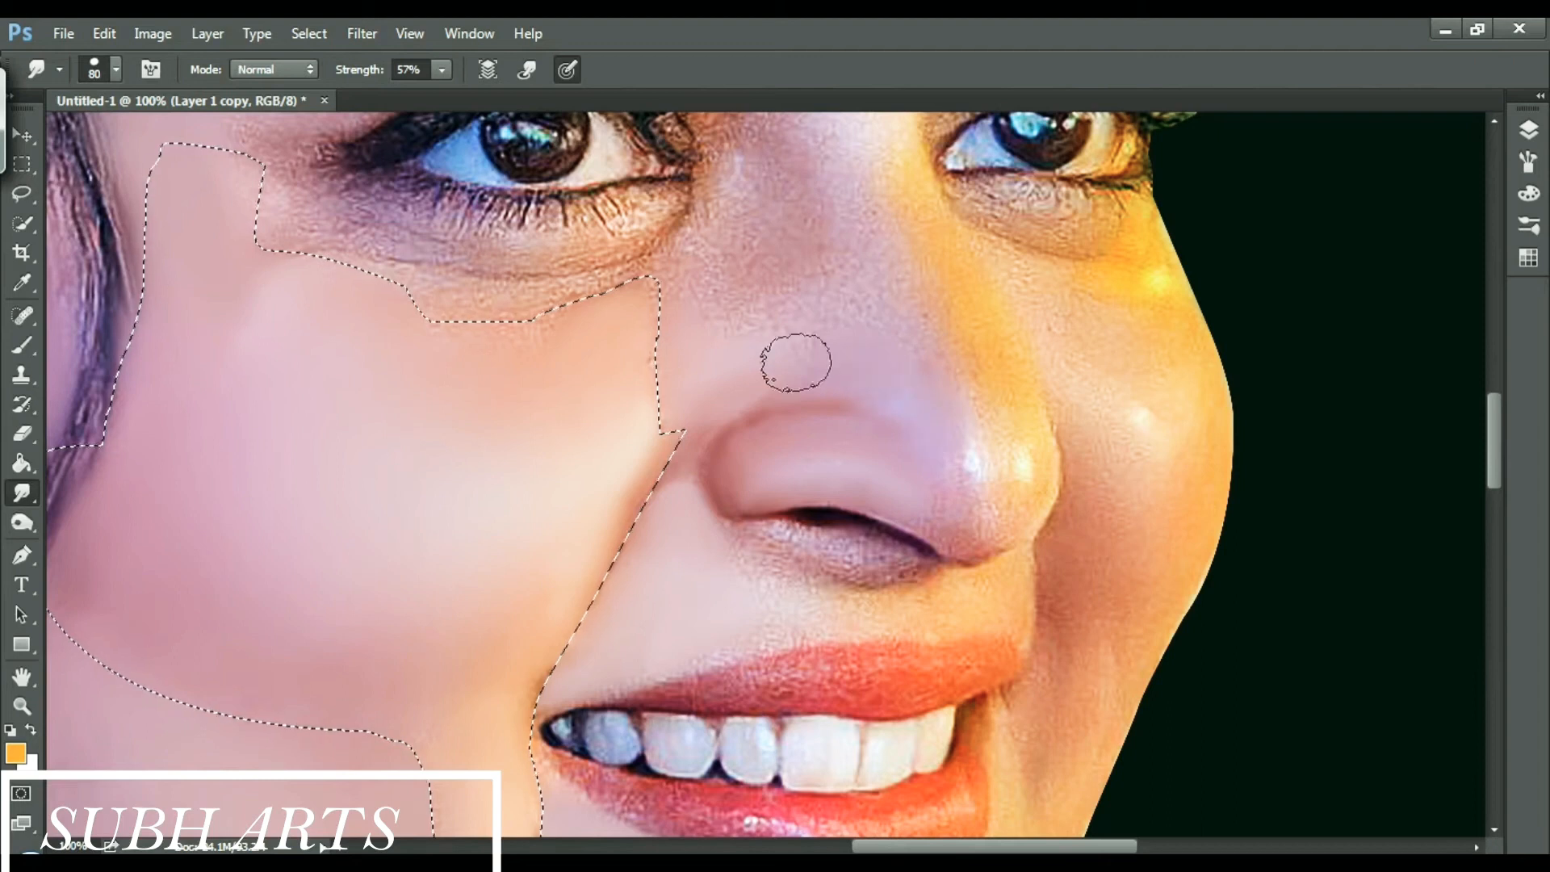
# - Smudge the under-eye skin beside the cheek selection and the side of the nose bridge with 80 to 100 px brushes
pyautogui.scroll(3, 1397, 362)
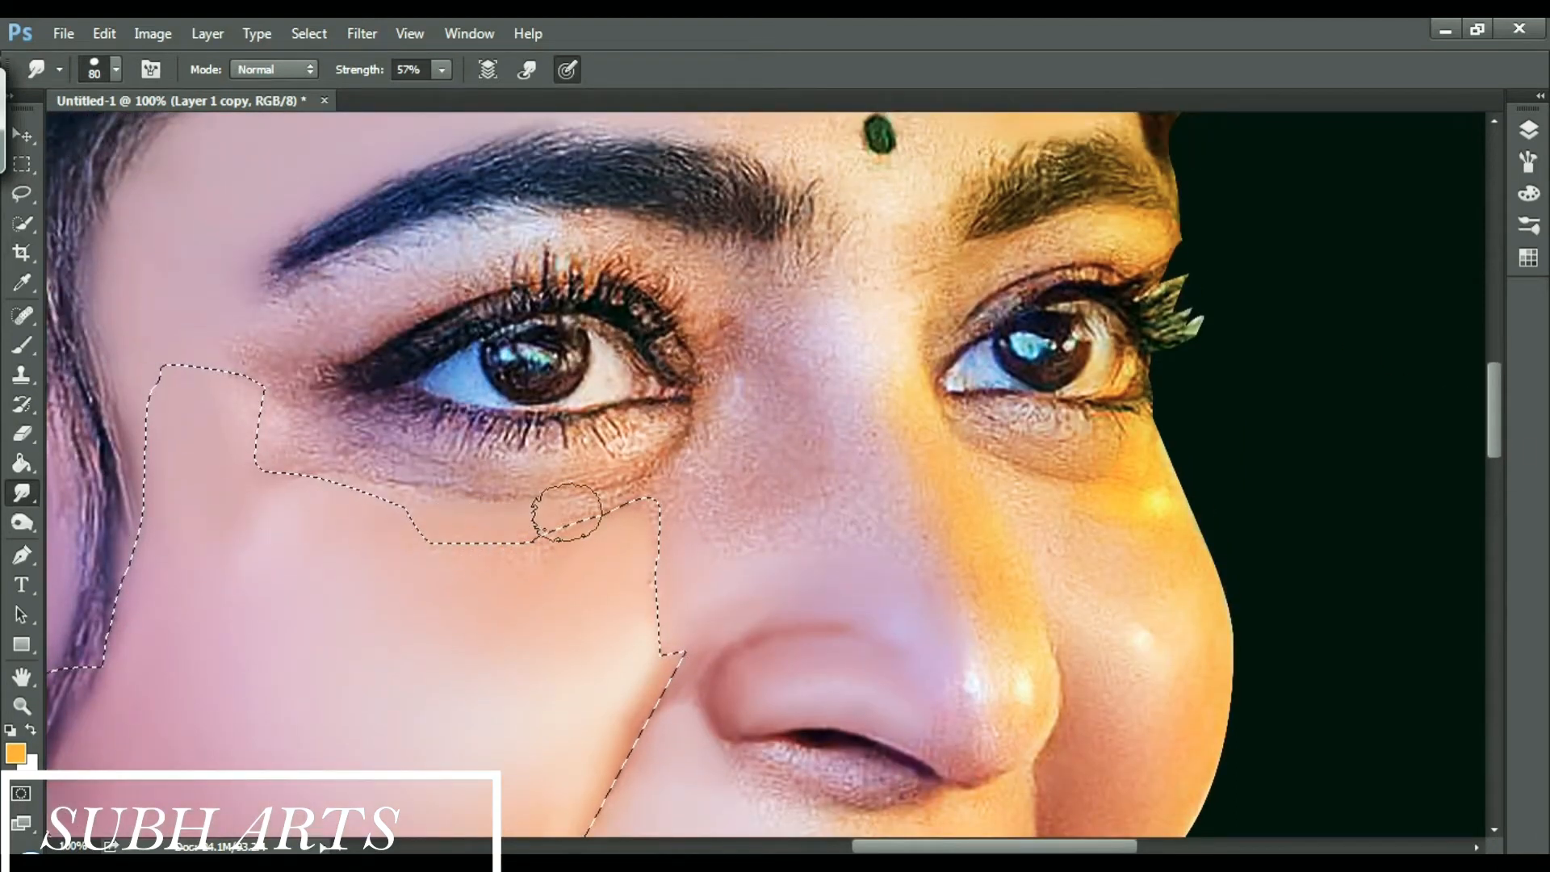
pyautogui.moveTo(431, 500); pyautogui.dragTo(605, 458)
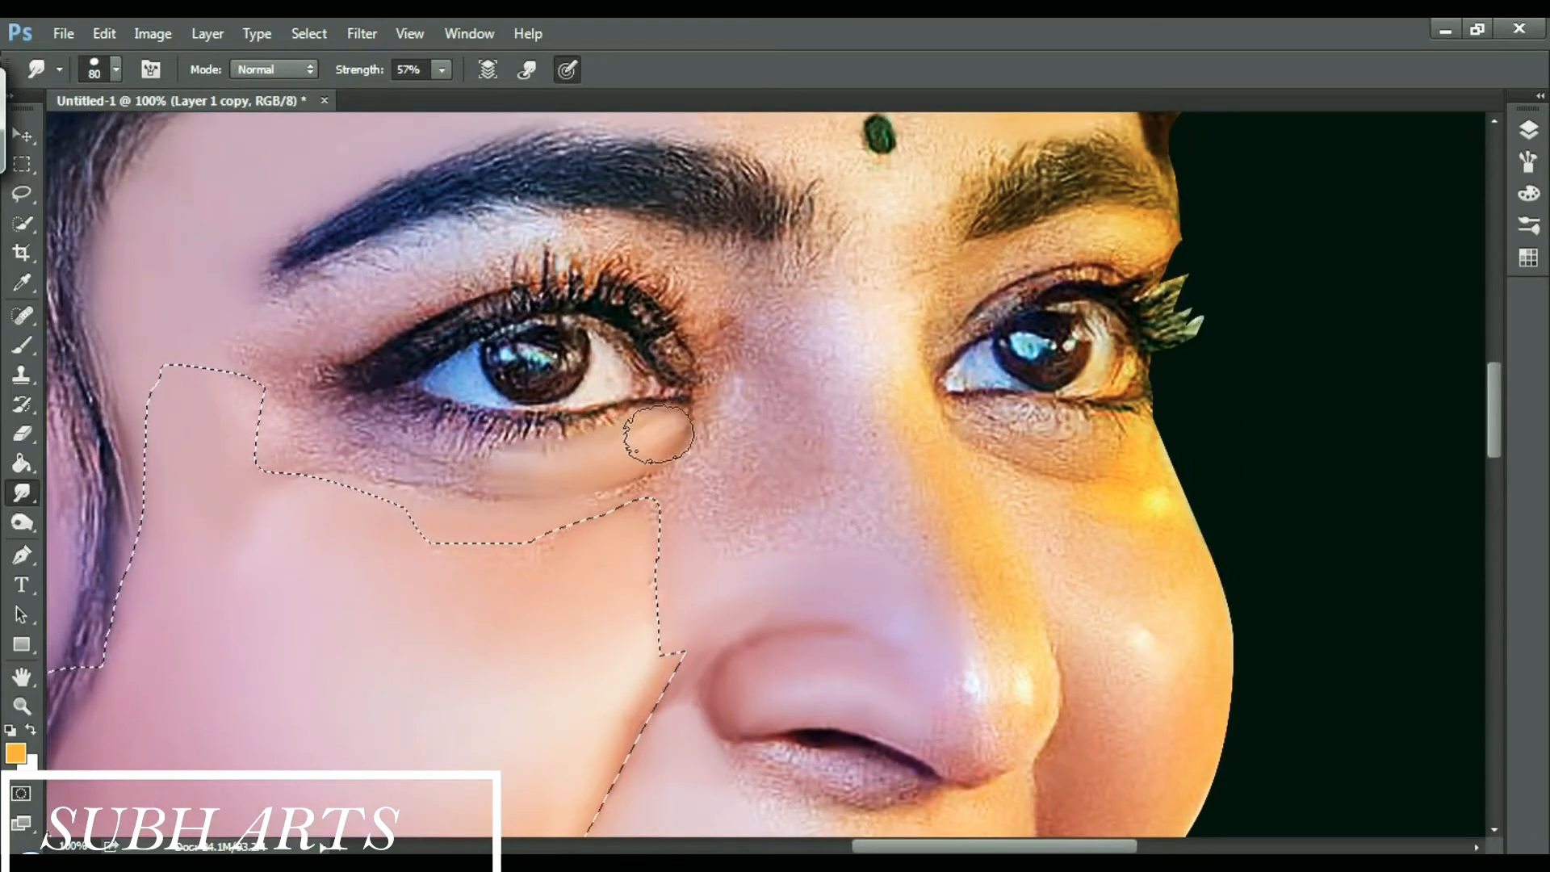
pyautogui.moveTo(357, 444)
pyautogui.mouseDown()
pyautogui.moveTo(497, 444)
pyautogui.moveTo(393, 434)
pyautogui.moveTo(520, 490)
pyautogui.mouseUp()
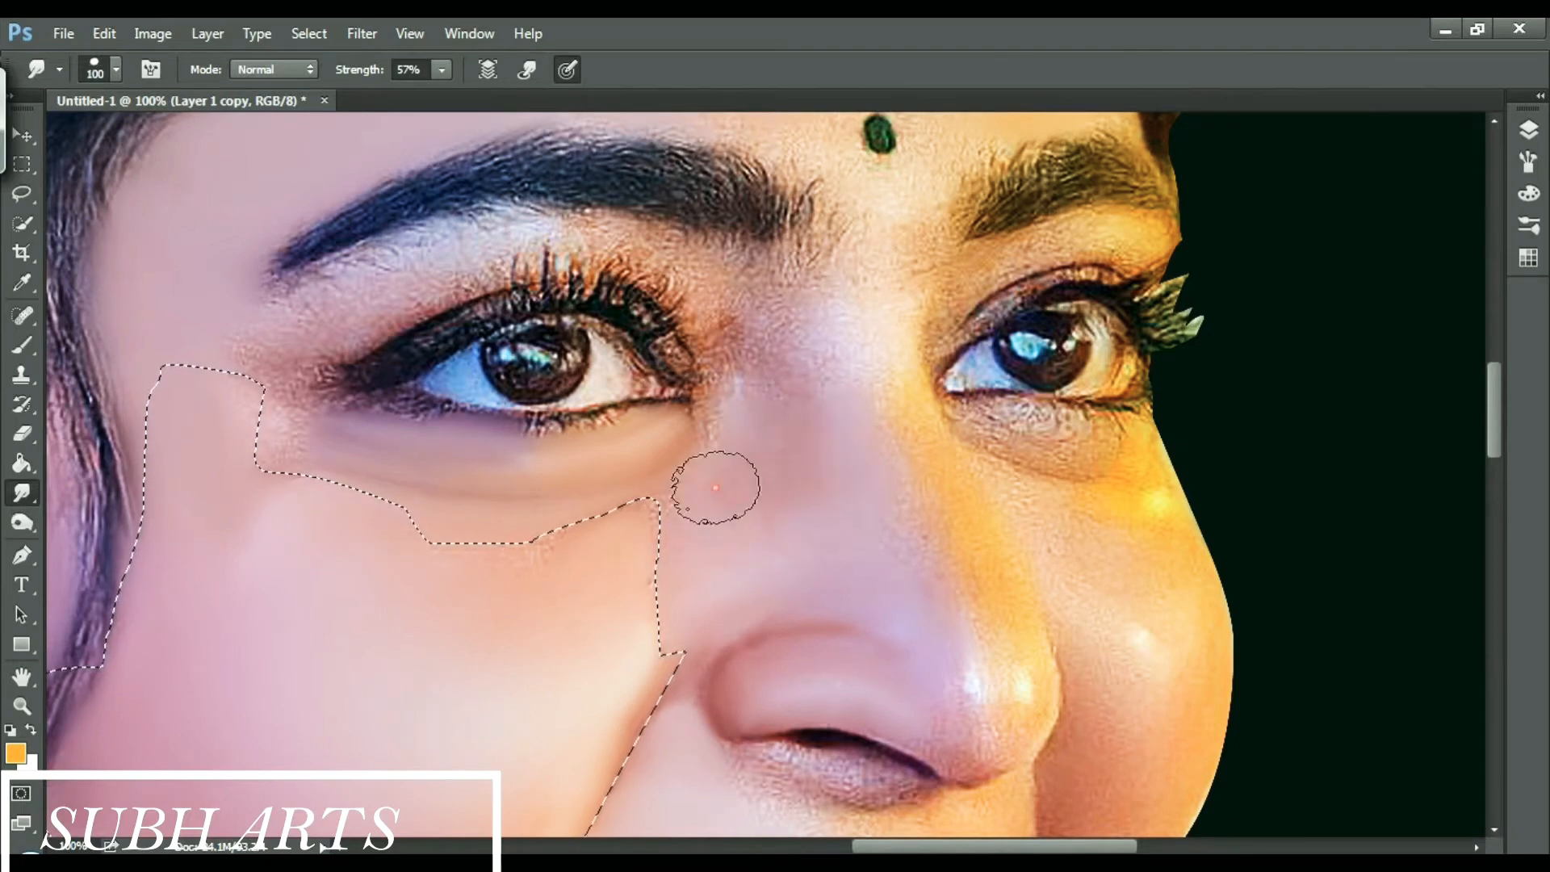
pyautogui.press('[')
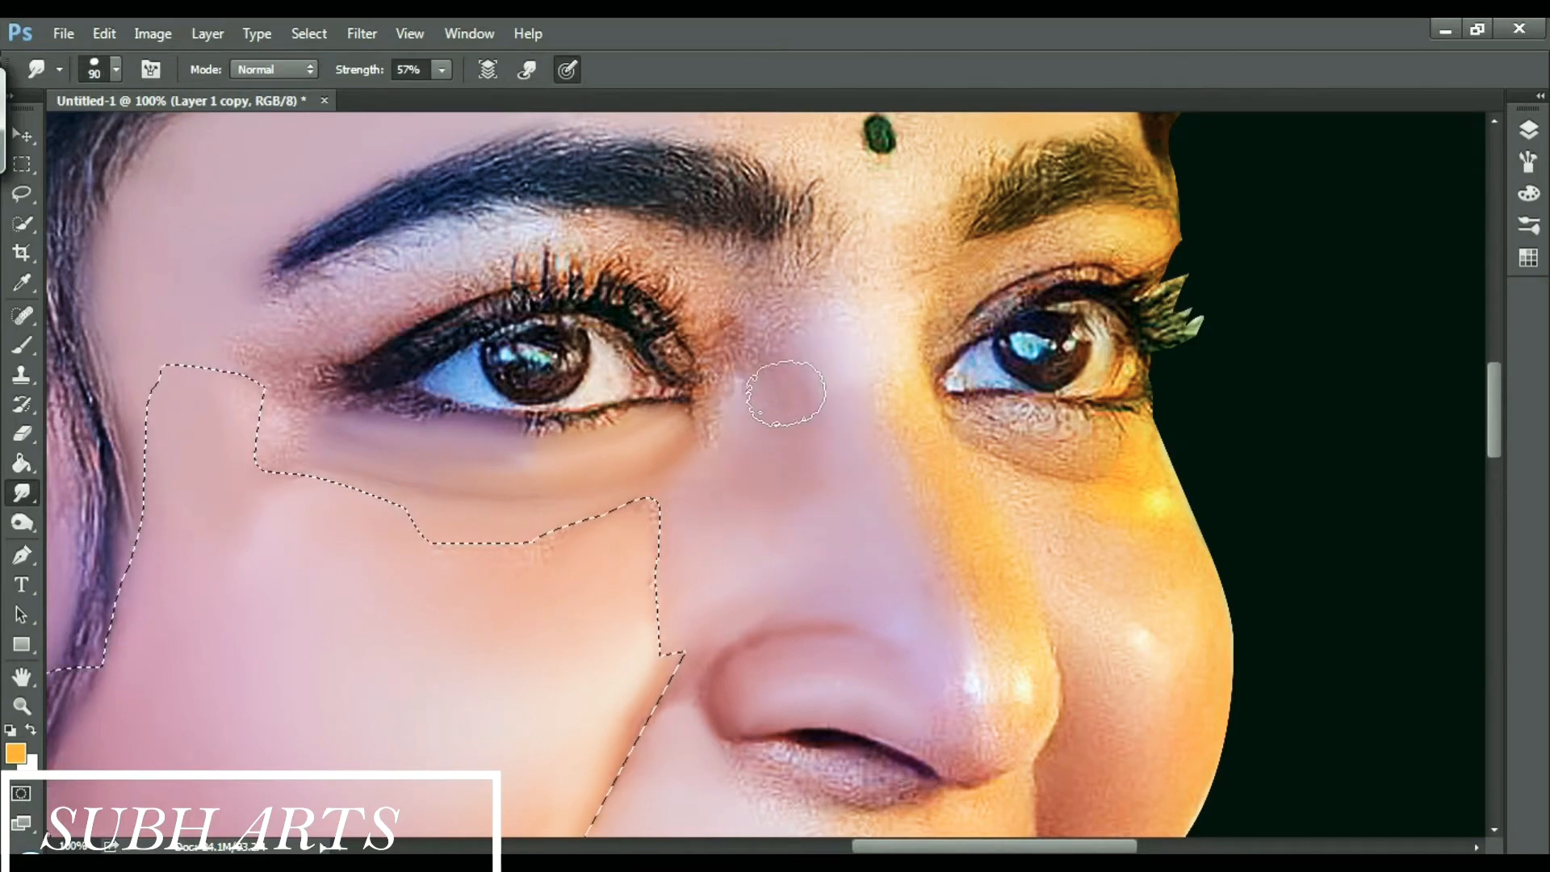
# - Invert the selection back to the cheek region
pyautogui.moveTo(1495, 405); pyautogui.dragTo(1493, 422)
pyautogui.click(1450, 788)
pyautogui.click(308, 33)
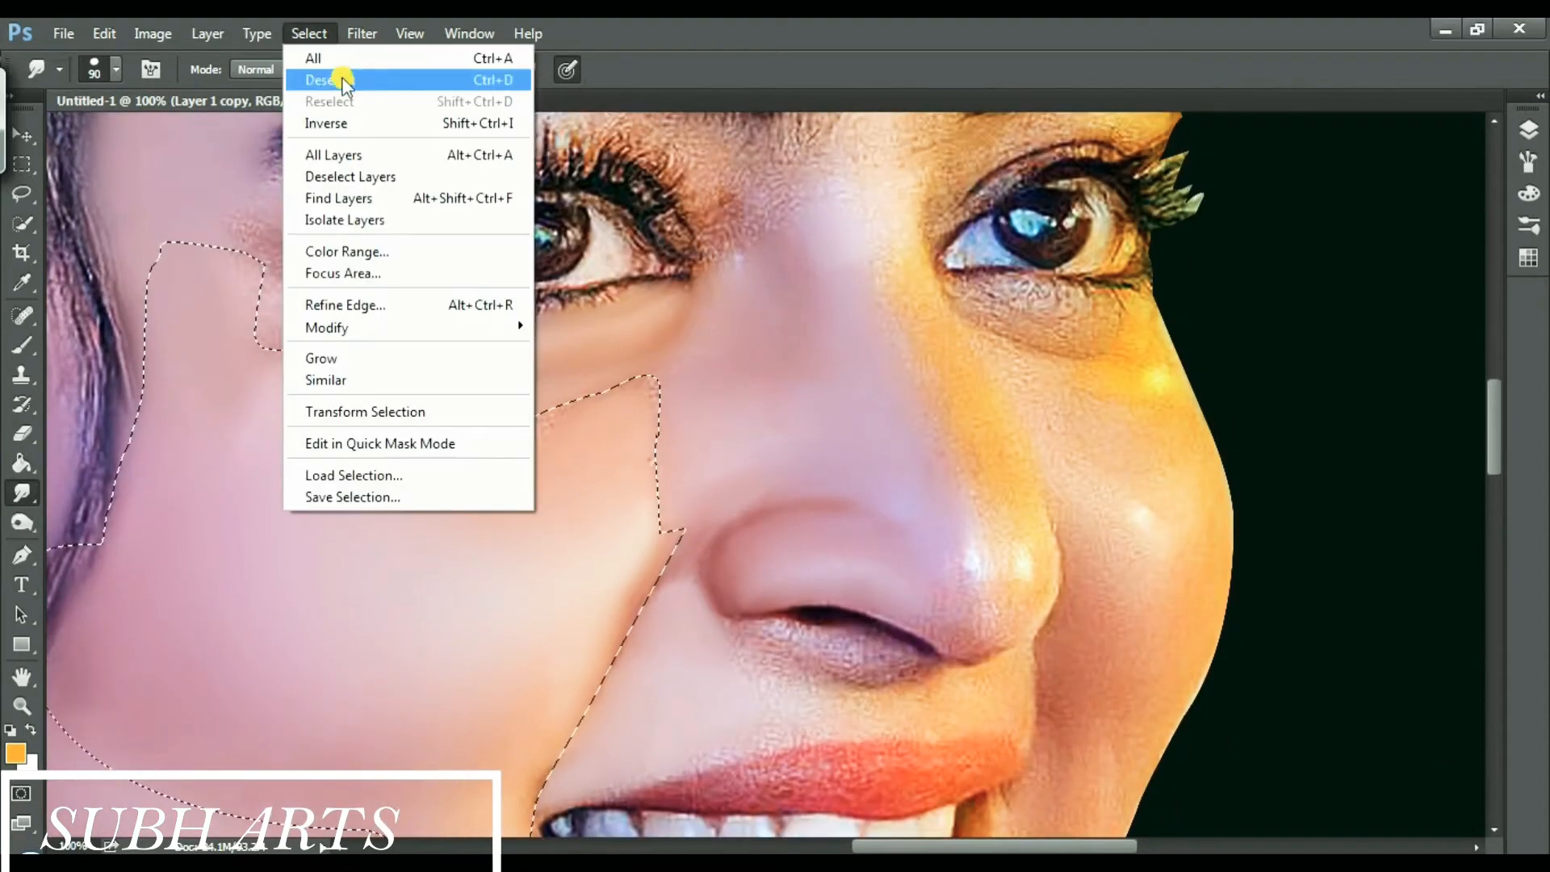
pyautogui.click(395, 101)
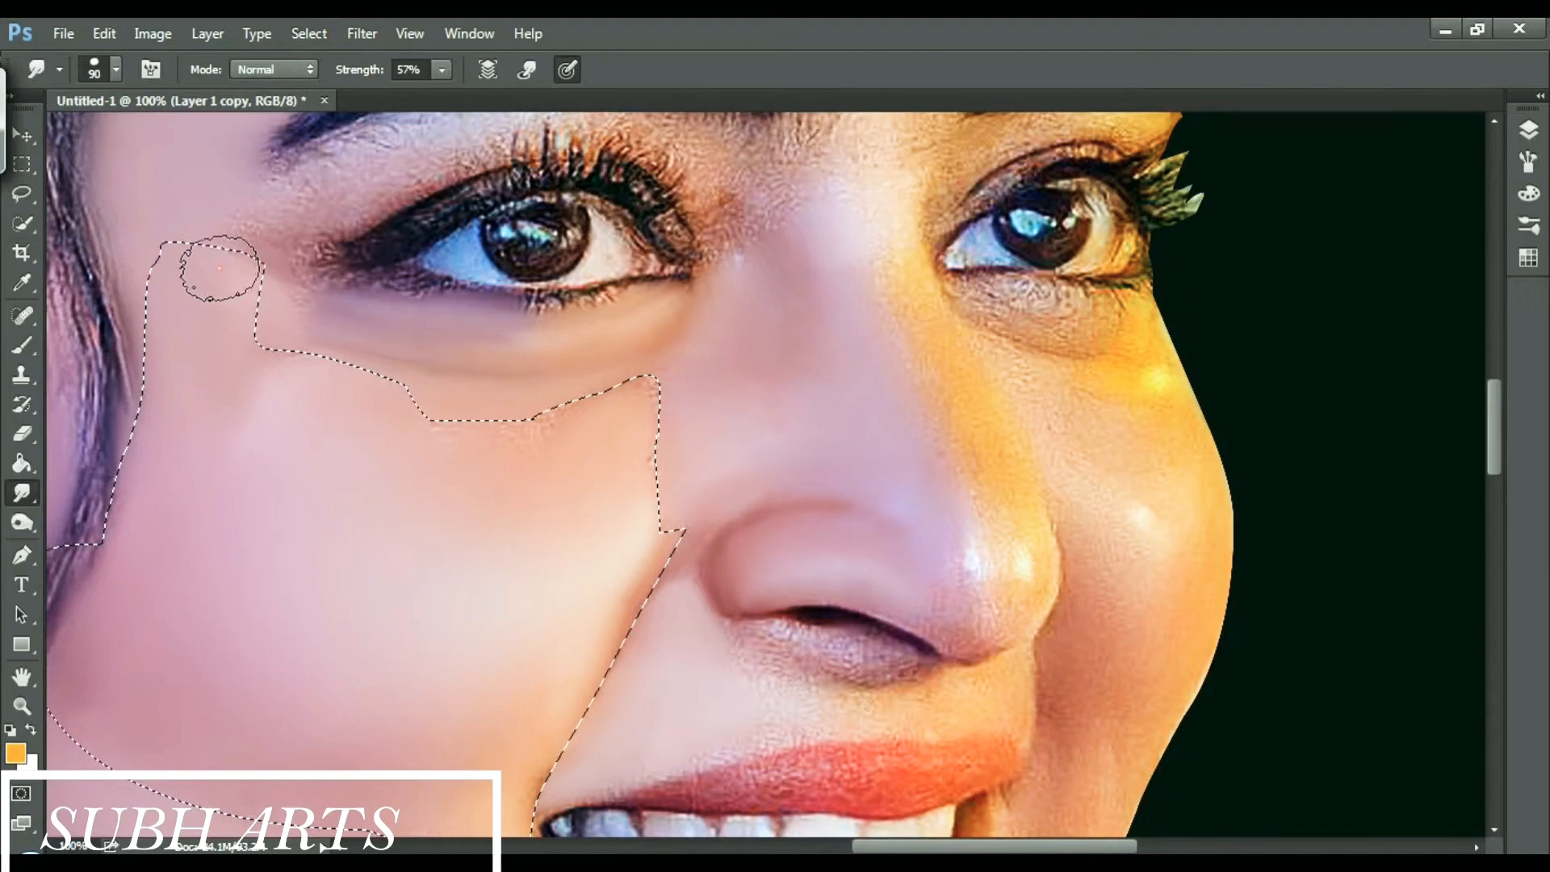
# - Smudge the skin beside the outer eye corner and, with the selection inverted, the strip running down from the mouth corner using the 90 px brush
pyautogui.moveTo(293, 242); pyautogui.dragTo(233, 221)
pyautogui.moveTo(1495, 433); pyautogui.dragTo(1494, 497)
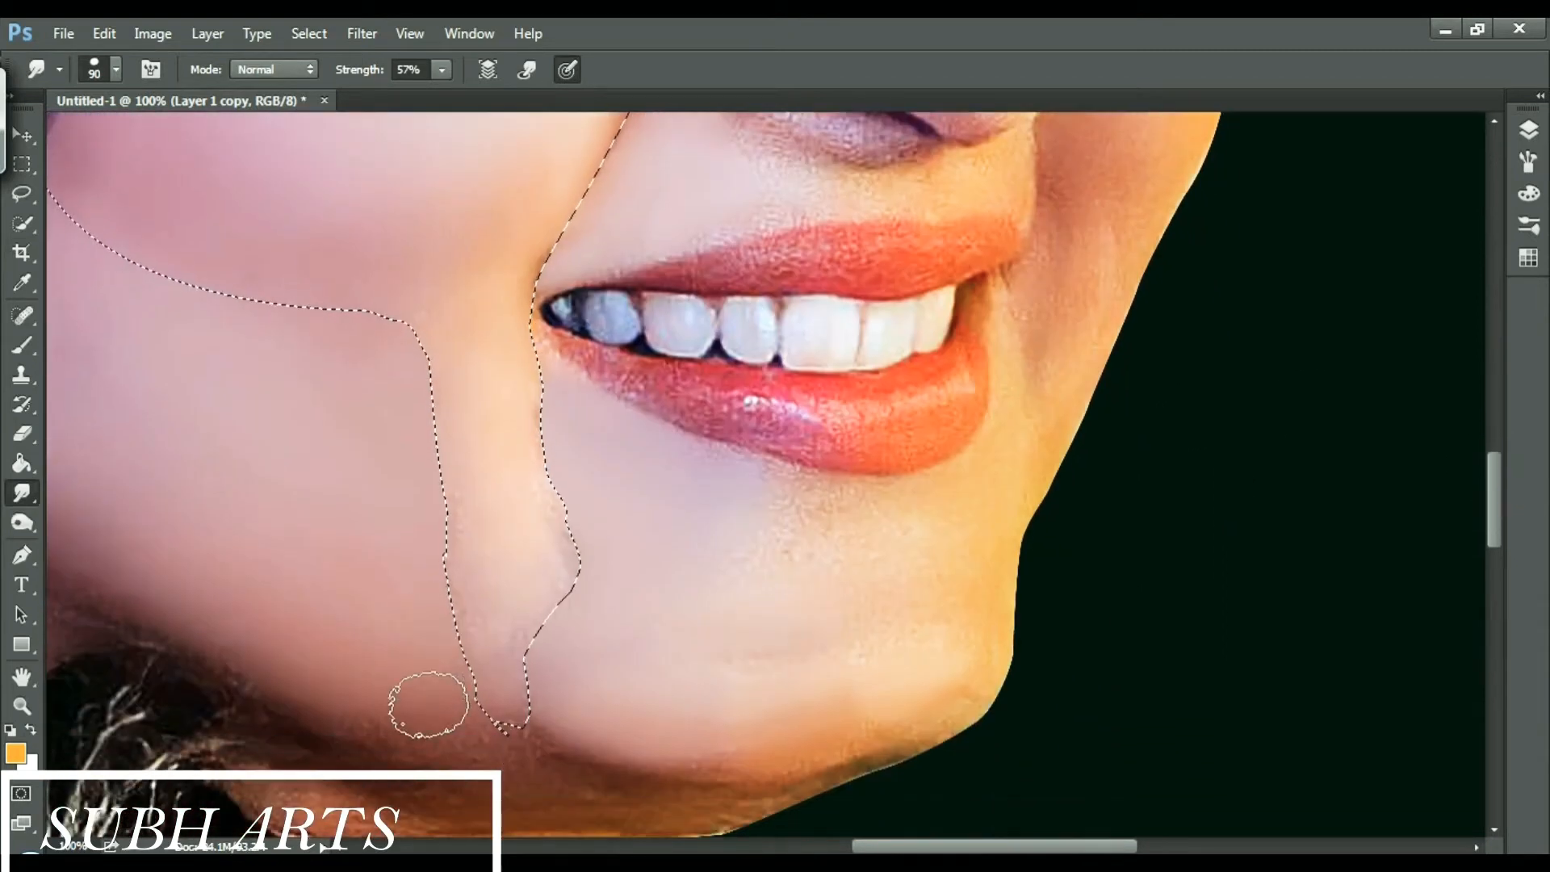
pyautogui.click(309, 33)
pyautogui.click(326, 124)
pyautogui.moveTo(481, 531)
pyautogui.mouseDown()
pyautogui.moveTo(516, 487)
pyautogui.moveTo(498, 505)
pyautogui.mouseUp()
pyautogui.moveTo(439, 320); pyautogui.dragTo(515, 426)
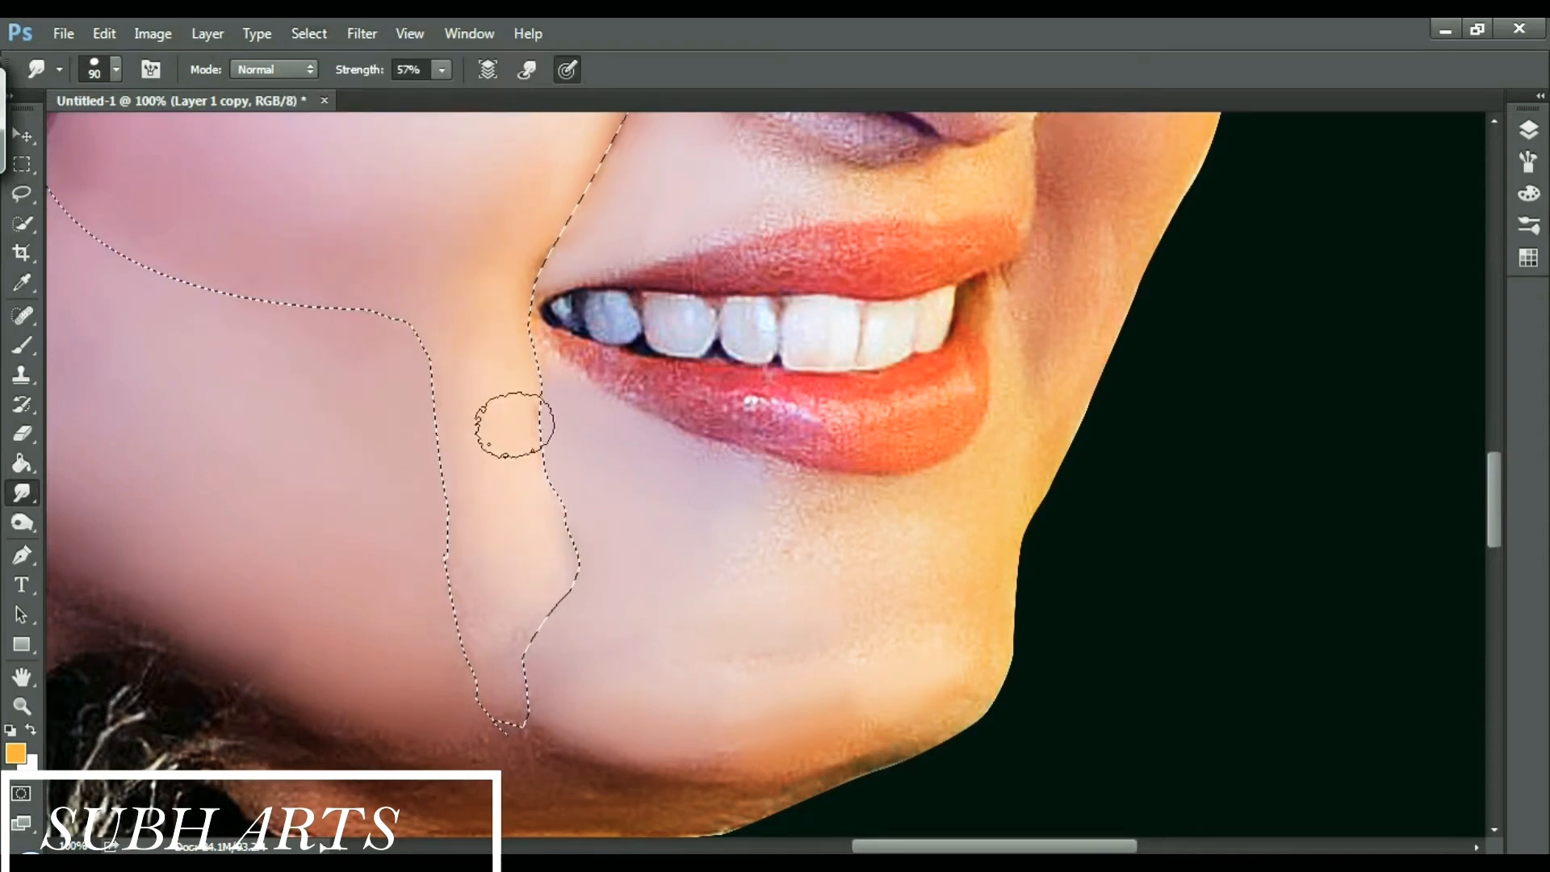
pyautogui.moveTo(523, 284); pyautogui.dragTo(495, 644)
# - Deselect and smudge the edges of the strip below the mouth corner into the surrounding cheek and jaw
pyautogui.hotkey('ctrl', 'd')
pyautogui.click(476, 493)
pyautogui.click(433, 361)
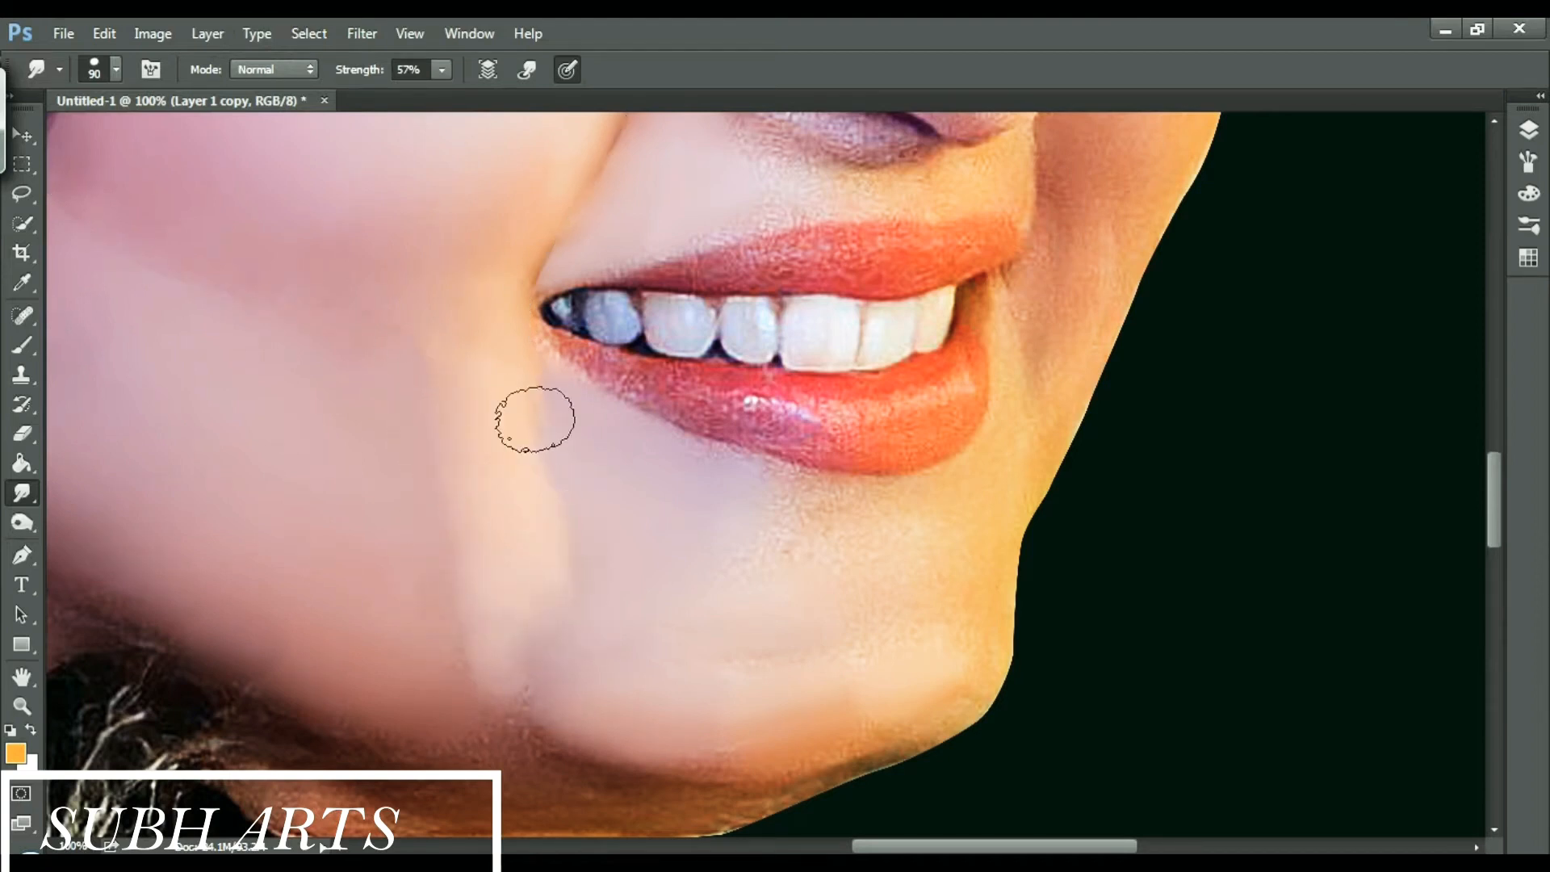
pyautogui.moveTo(1009, 844); pyautogui.dragTo(962, 844)
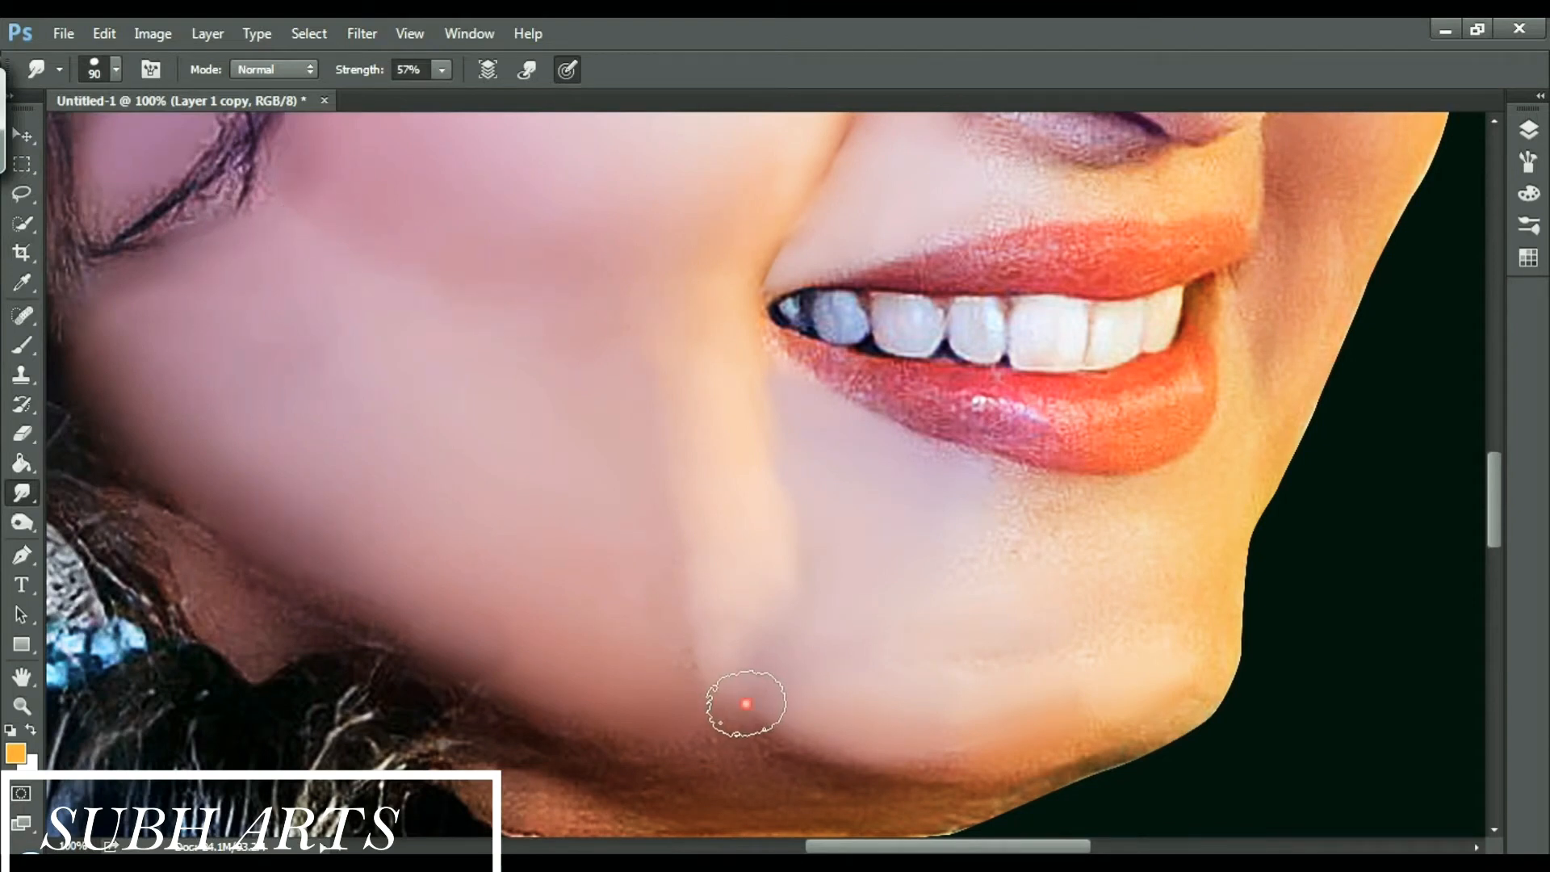
pyautogui.hotkey('ctrl', '-')
pyautogui.hotkey('ctrl', '-')
pyautogui.hotkey('ctrl', '-')
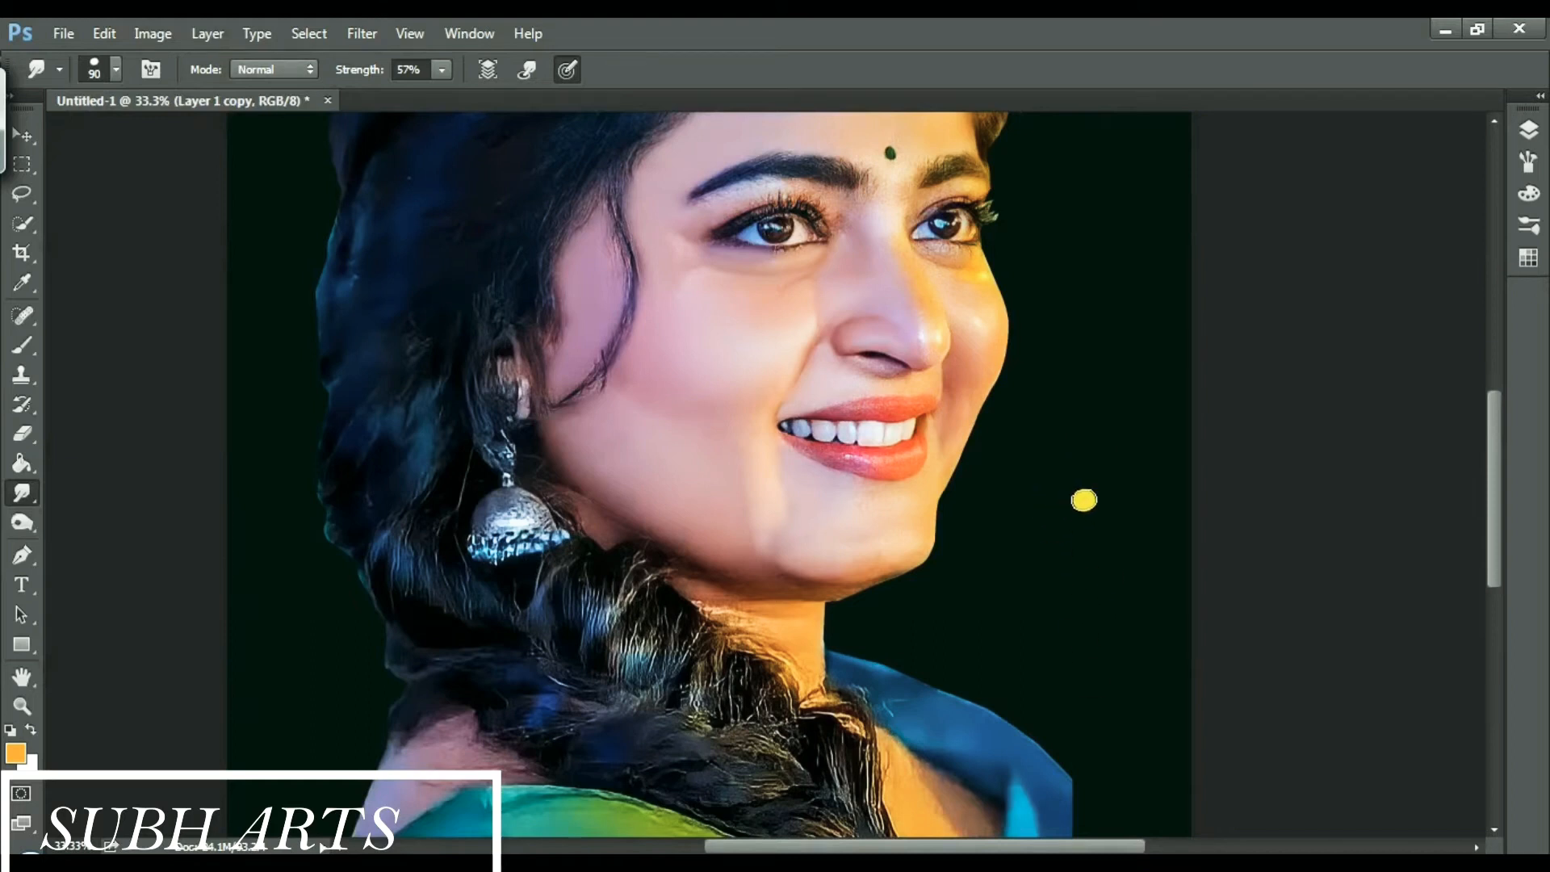
# - Undo the stray smudge on the lower lip and smooth the underside of the jaw and neck with a 65 px brush
pyautogui.hotkey('ctrl', 'alt', 'z')
pyautogui.hotkey('ctrl', '+')
pyautogui.hotkey('ctrl', '+')
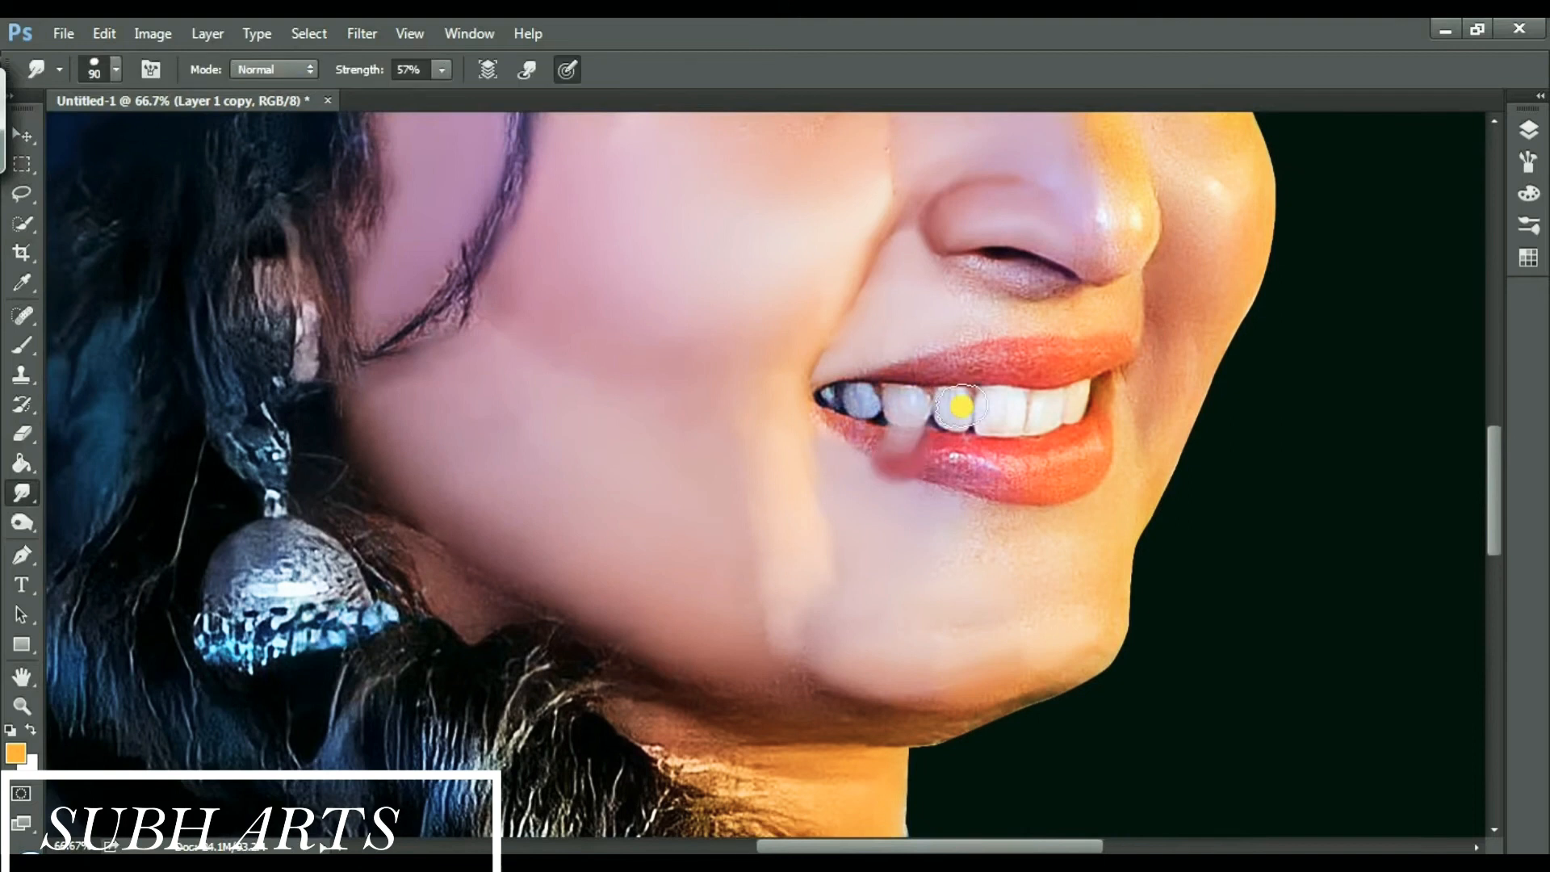
pyautogui.press('h')
pyautogui.click(952, 401)
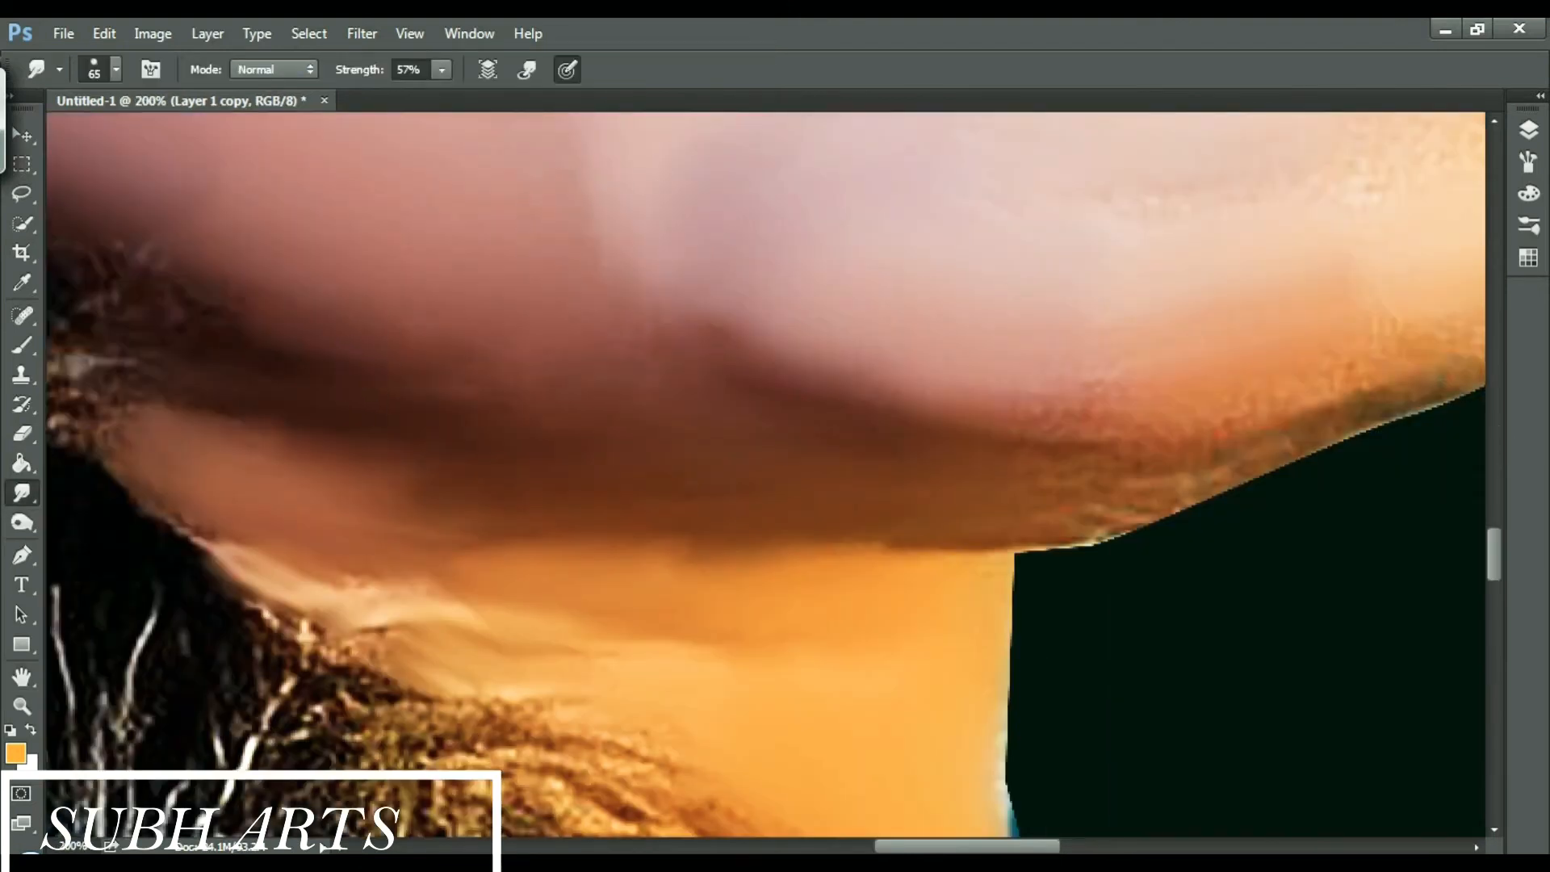
pyautogui.click(1099, 394)
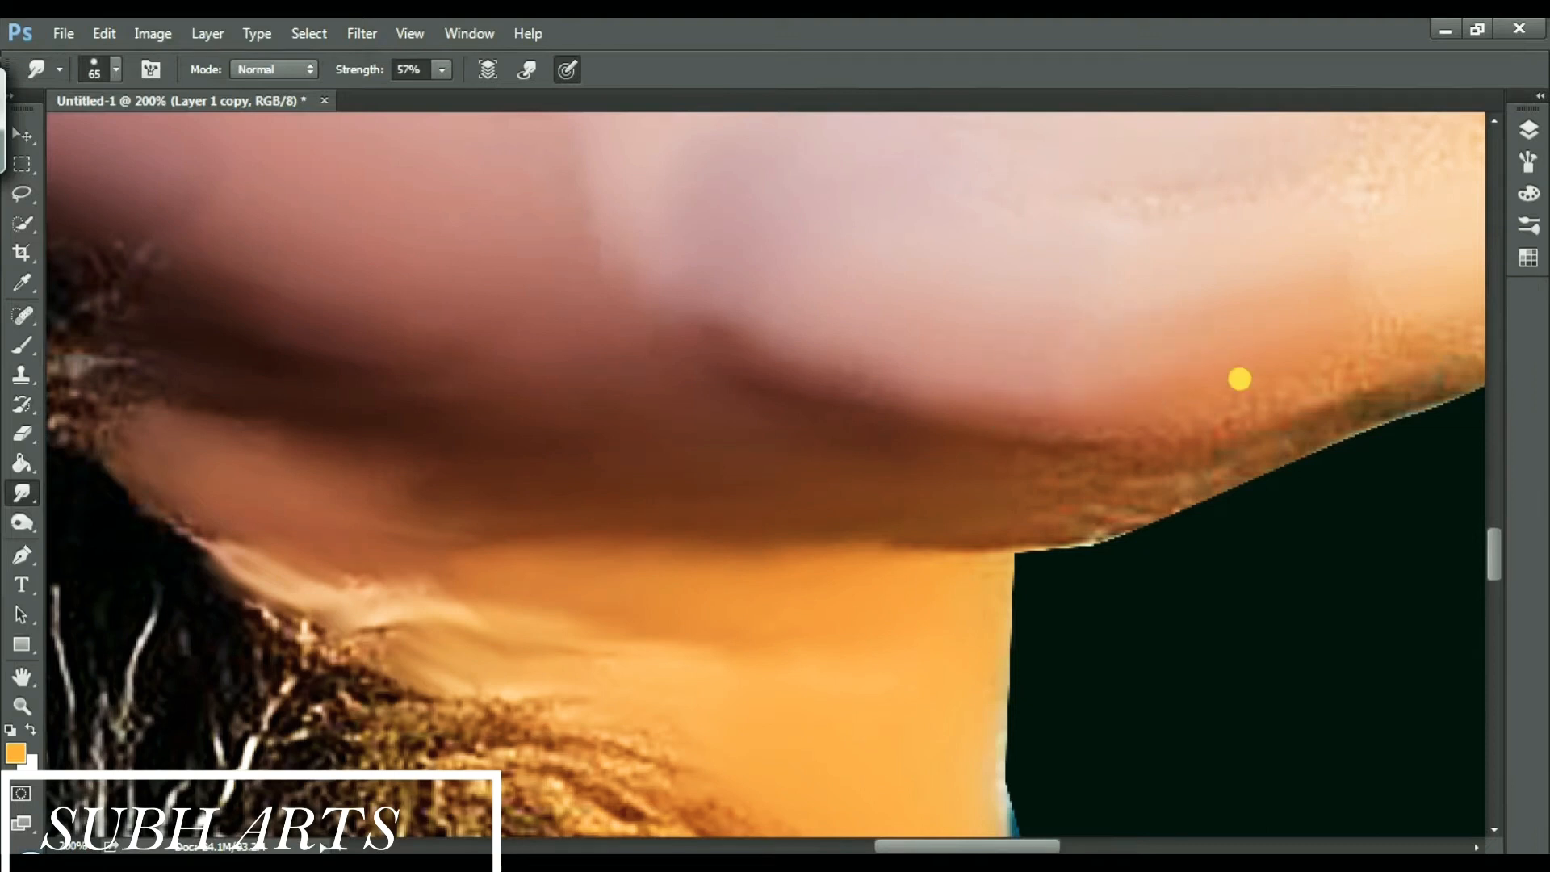
# - Load the layer's outline as a selection and smudge the chin's lower edge smooth inside it
pyautogui.click(1531, 136)
pyautogui.keyDown('ctrl'); pyautogui.click(1291, 245); pyautogui.keyUp('ctrl')
pyautogui.click(1529, 133)
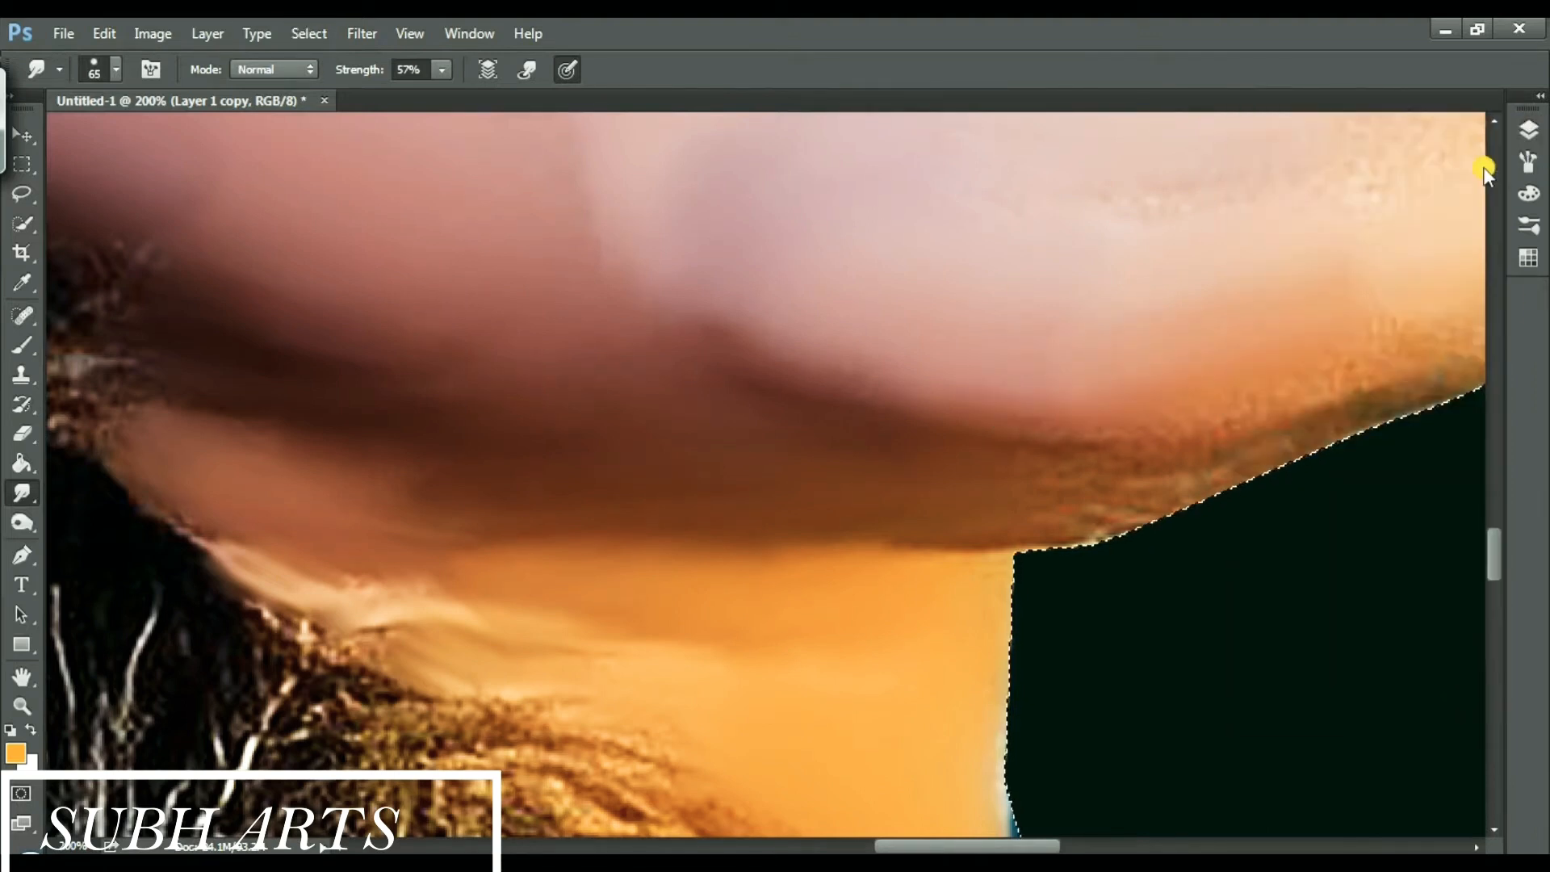
pyautogui.moveTo(1432, 392)
pyautogui.mouseDown()
pyautogui.moveTo(1193, 490)
pyautogui.moveTo(1066, 519)
pyautogui.moveTo(1273, 450)
pyautogui.mouseUp()
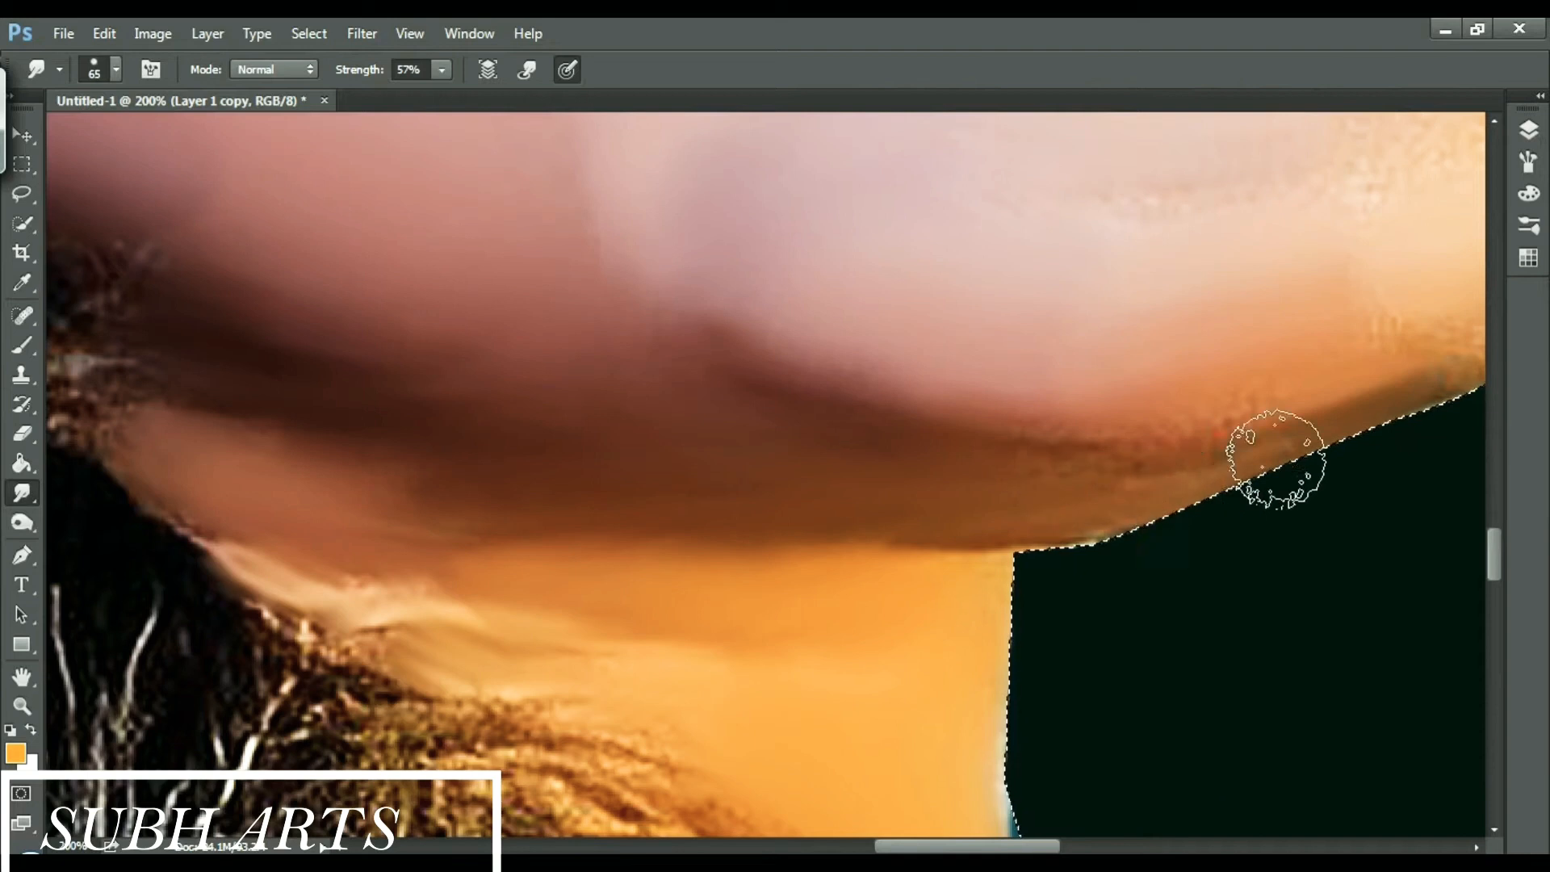
pyautogui.moveTo(1052, 478); pyautogui.dragTo(1185, 485)
pyautogui.moveTo(1056, 379); pyautogui.dragTo(1056, 389)
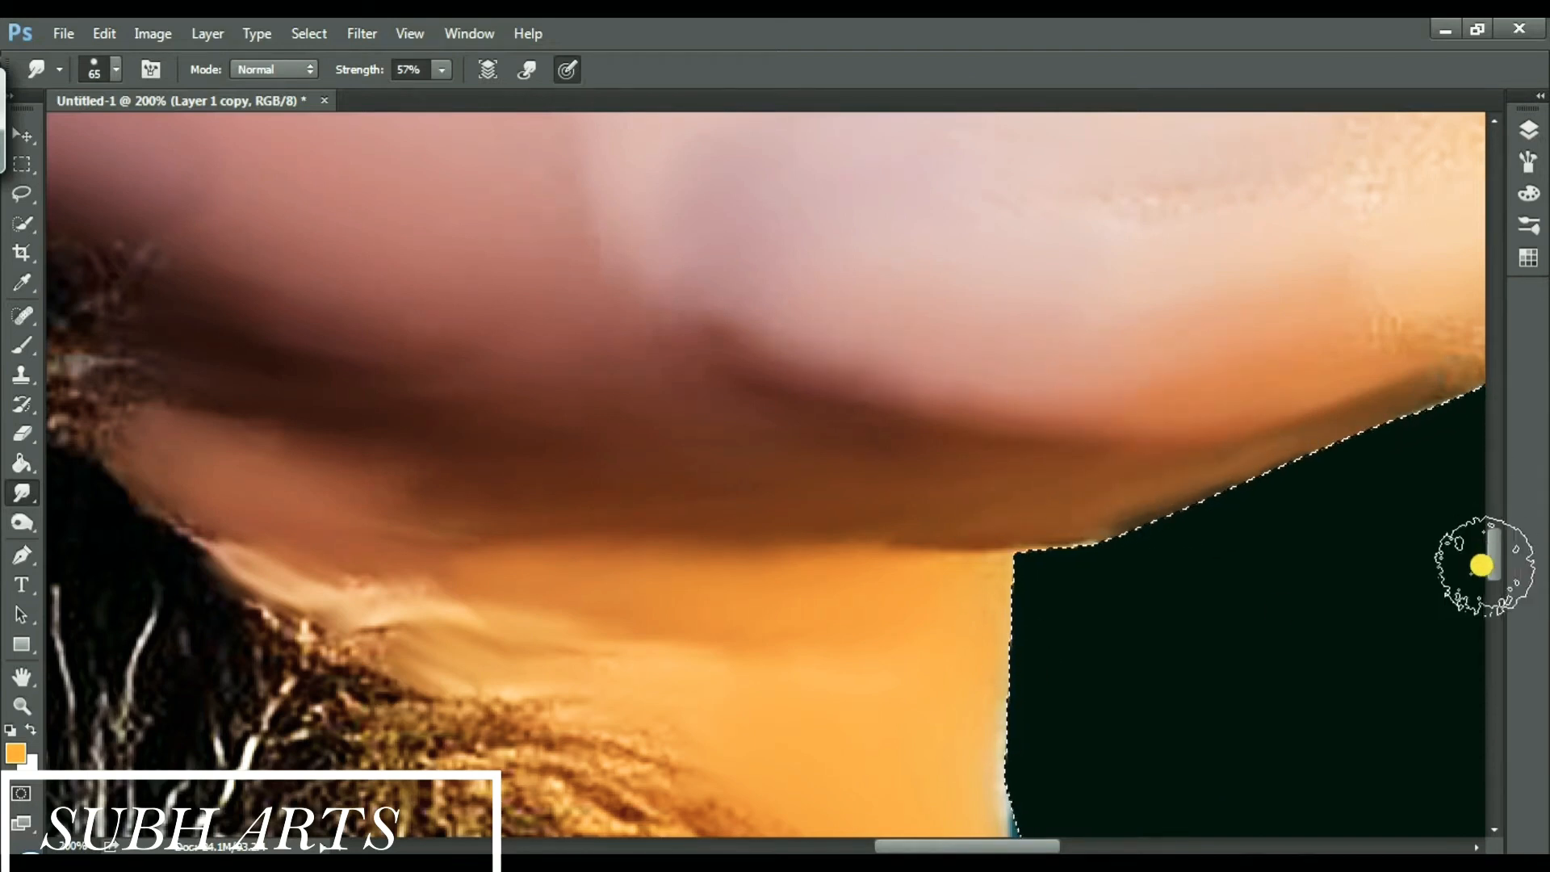
# - Smudge the front of the chin smooth from its lower edge up to the highlight, using the 65 px brush
pyautogui.scroll(5, 1300, 536)
pyautogui.moveTo(1228, 335)
pyautogui.mouseDown()
pyautogui.moveTo(1145, 373)
pyautogui.moveTo(1177, 341)
pyautogui.moveTo(1065, 404)
pyautogui.mouseUp()
pyautogui.moveTo(967, 847); pyautogui.dragTo(1026, 847)
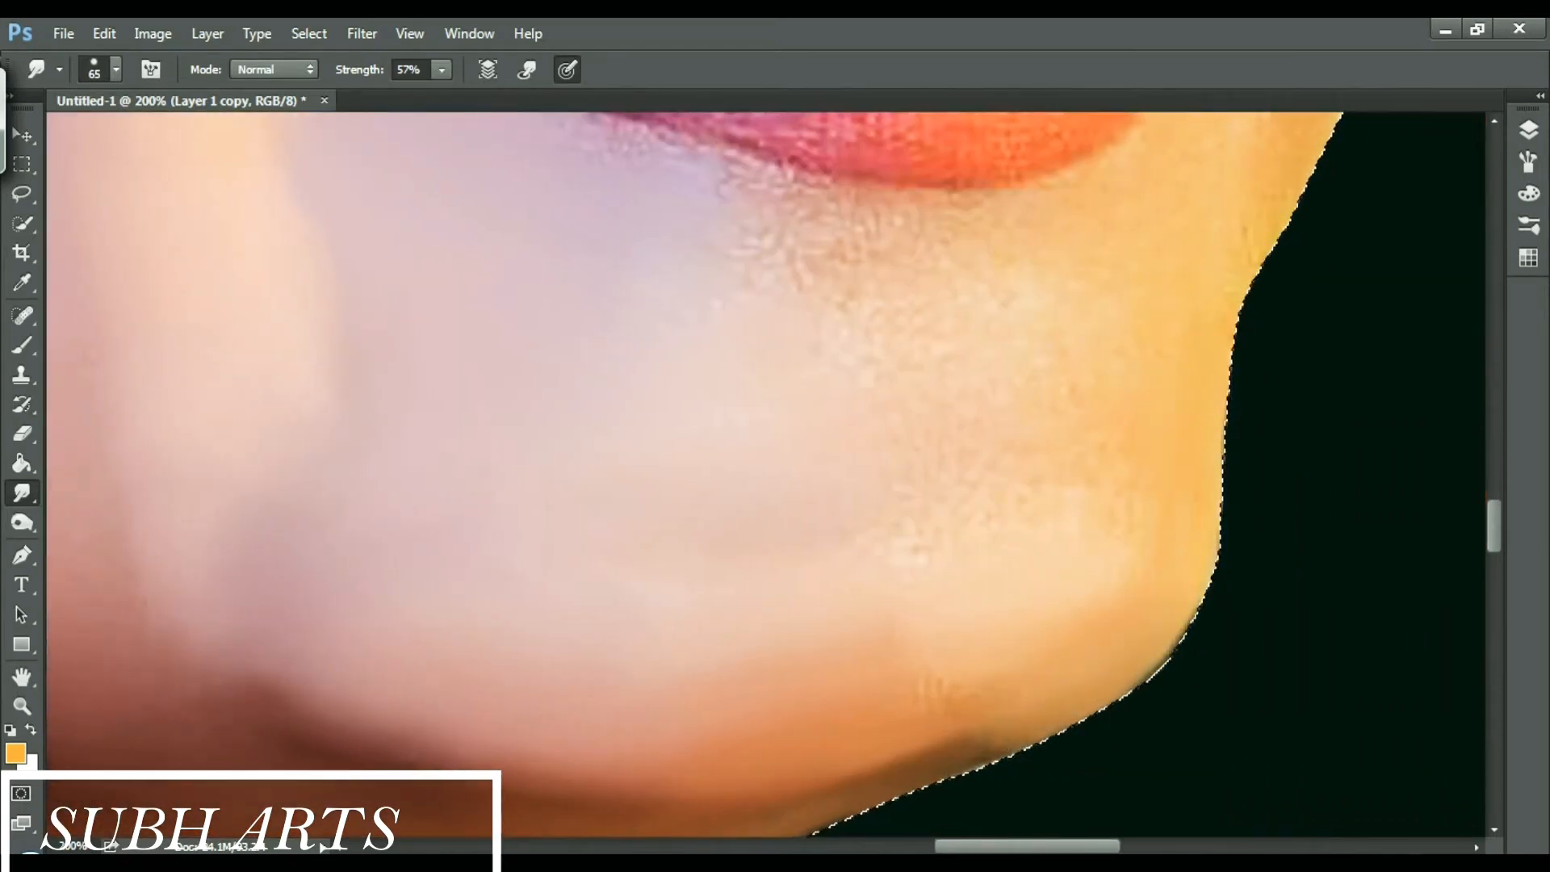
pyautogui.moveTo(960, 674); pyautogui.dragTo(1042, 686)
pyautogui.moveTo(1051, 384)
pyautogui.mouseDown()
pyautogui.moveTo(1072, 492)
pyautogui.moveTo(997, 447)
pyautogui.moveTo(989, 525)
pyautogui.moveTo(907, 548)
pyautogui.moveTo(909, 648)
pyautogui.moveTo(982, 663)
pyautogui.moveTo(899, 685)
pyautogui.mouseUp()
pyautogui.moveTo(912, 444); pyautogui.dragTo(878, 497)
pyautogui.moveTo(1113, 369); pyautogui.dragTo(1079, 438)
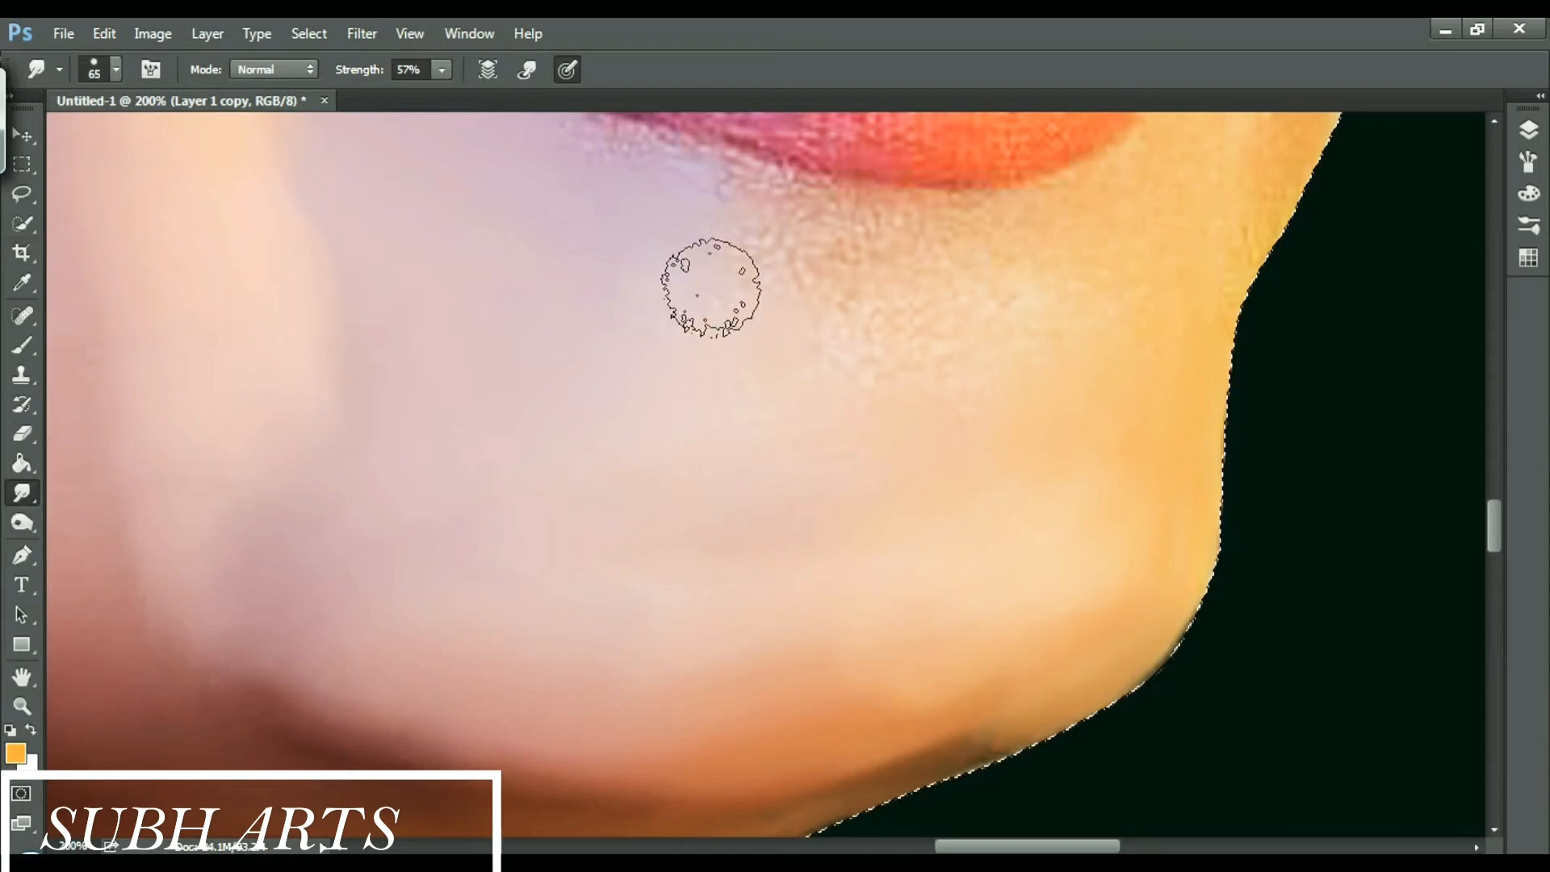
# - Smudge the skin directly below the lower lip smooth and clear the selection
pyautogui.scroll(4, 1480, 547)
pyautogui.moveTo(1130, 637)
pyautogui.mouseDown()
pyautogui.moveTo(1175, 632)
pyautogui.moveTo(1284, 569)
pyautogui.moveTo(1155, 533)
pyautogui.moveTo(1010, 670)
pyautogui.moveTo(1023, 608)
pyautogui.moveTo(925, 684)
pyautogui.mouseUp()
pyautogui.moveTo(896, 621)
pyautogui.mouseDown()
pyautogui.moveTo(757, 601)
pyautogui.moveTo(815, 577)
pyautogui.moveTo(593, 510)
pyautogui.moveTo(741, 565)
pyautogui.mouseUp()
pyautogui.moveTo(1261, 485)
pyautogui.mouseDown()
pyautogui.moveTo(1214, 474)
pyautogui.moveTo(1259, 468)
pyautogui.mouseUp()
pyautogui.moveTo(339, 450); pyautogui.dragTo(142, 414)
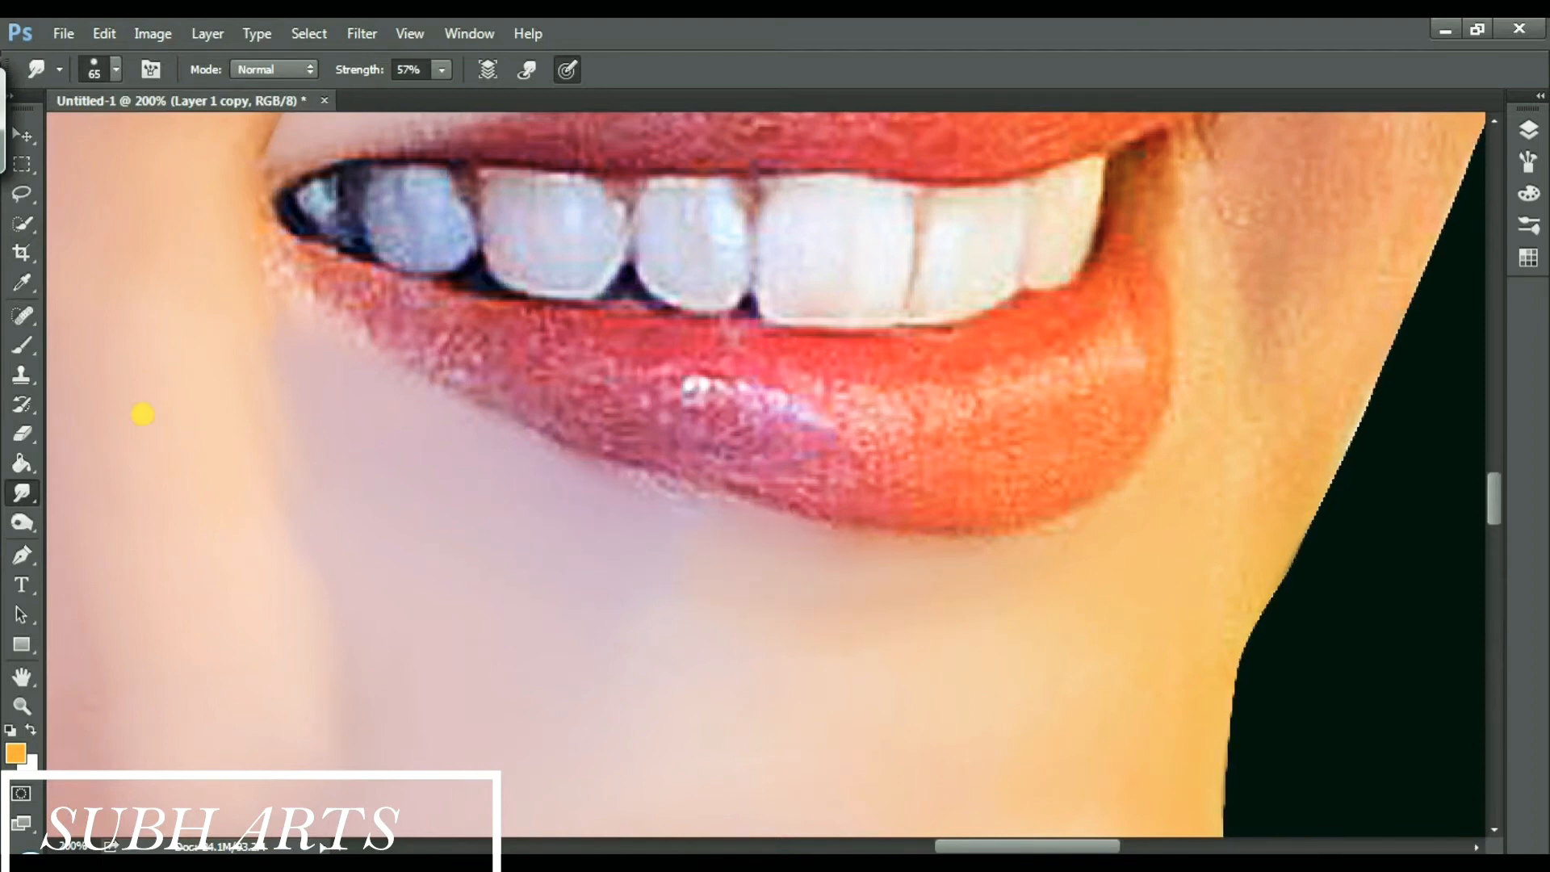
# - Draw a pen path from the far mouth corner down the crease to the chin, close it and convert it to a selection
pyautogui.click(22, 554)
pyautogui.click(1203, 154)
pyautogui.click(1226, 430)
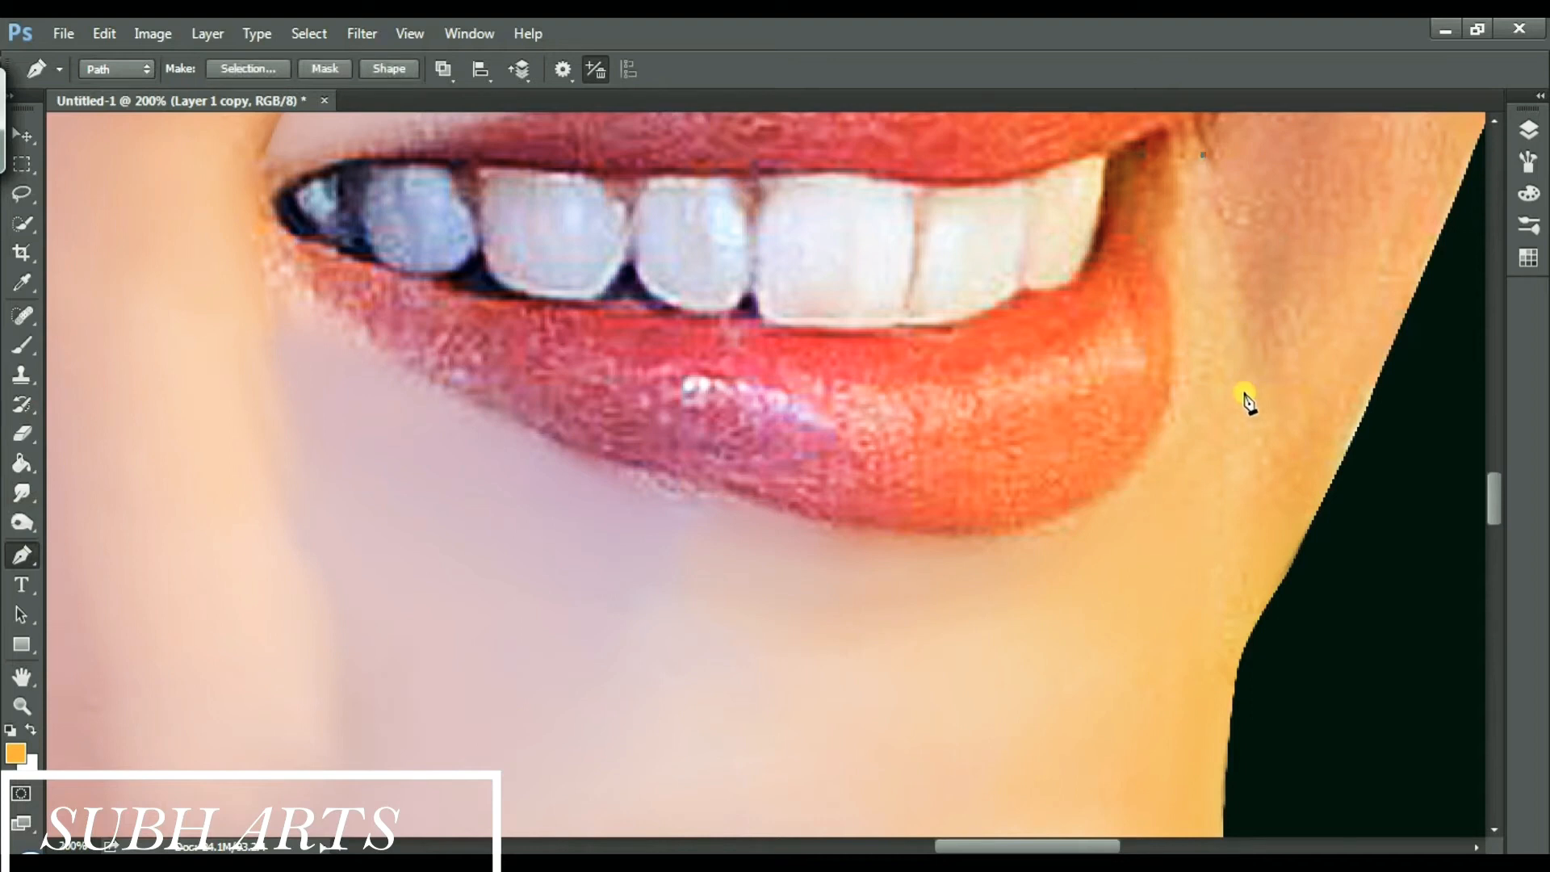
pyautogui.scroll(-5, 1130, 762)
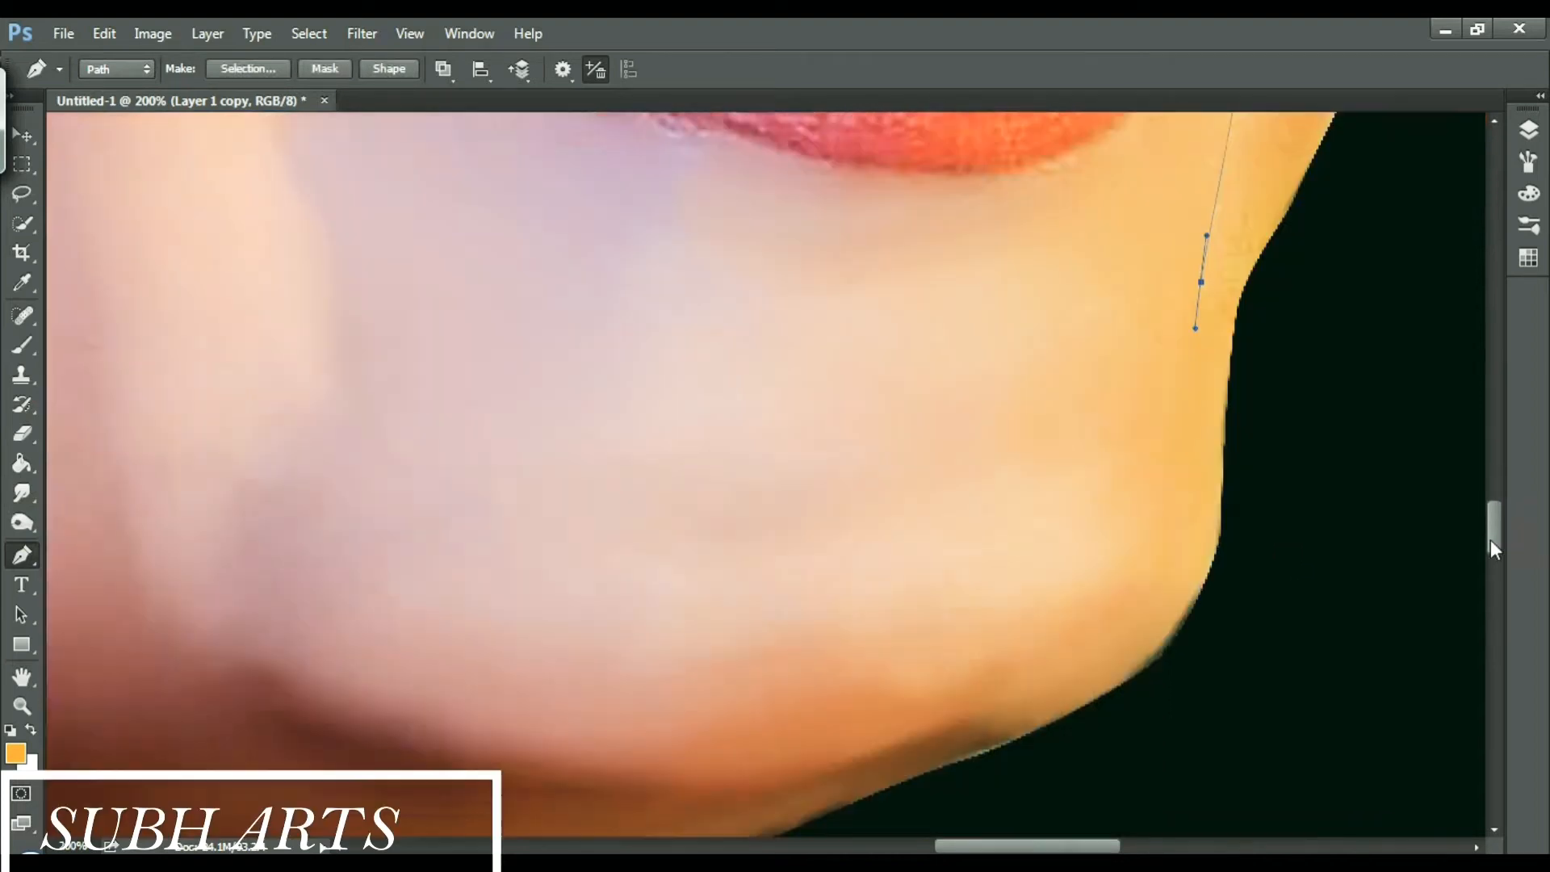
pyautogui.moveTo(1177, 450); pyautogui.dragTo(1164, 462)
pyautogui.moveTo(1492, 529); pyautogui.dragTo(1492, 492)
pyautogui.rightClick(1164, 616)
pyautogui.click(1253, 192)
pyautogui.press('Return')
# - Smudge both sides of the crease beside the far mouth corner, inverting the selection between them, and deselect
pyautogui.scroll(-3, 1130, 549)
pyautogui.press('r')
pyautogui.moveTo(1211, 557)
pyautogui.mouseDown()
pyautogui.moveTo(1225, 284)
pyautogui.moveTo(1222, 443)
pyautogui.moveTo(1140, 649)
pyautogui.moveTo(1218, 648)
pyautogui.moveTo(1263, 347)
pyautogui.moveTo(1379, 305)
pyautogui.mouseUp()
pyautogui.click(309, 33)
pyautogui.click(363, 121)
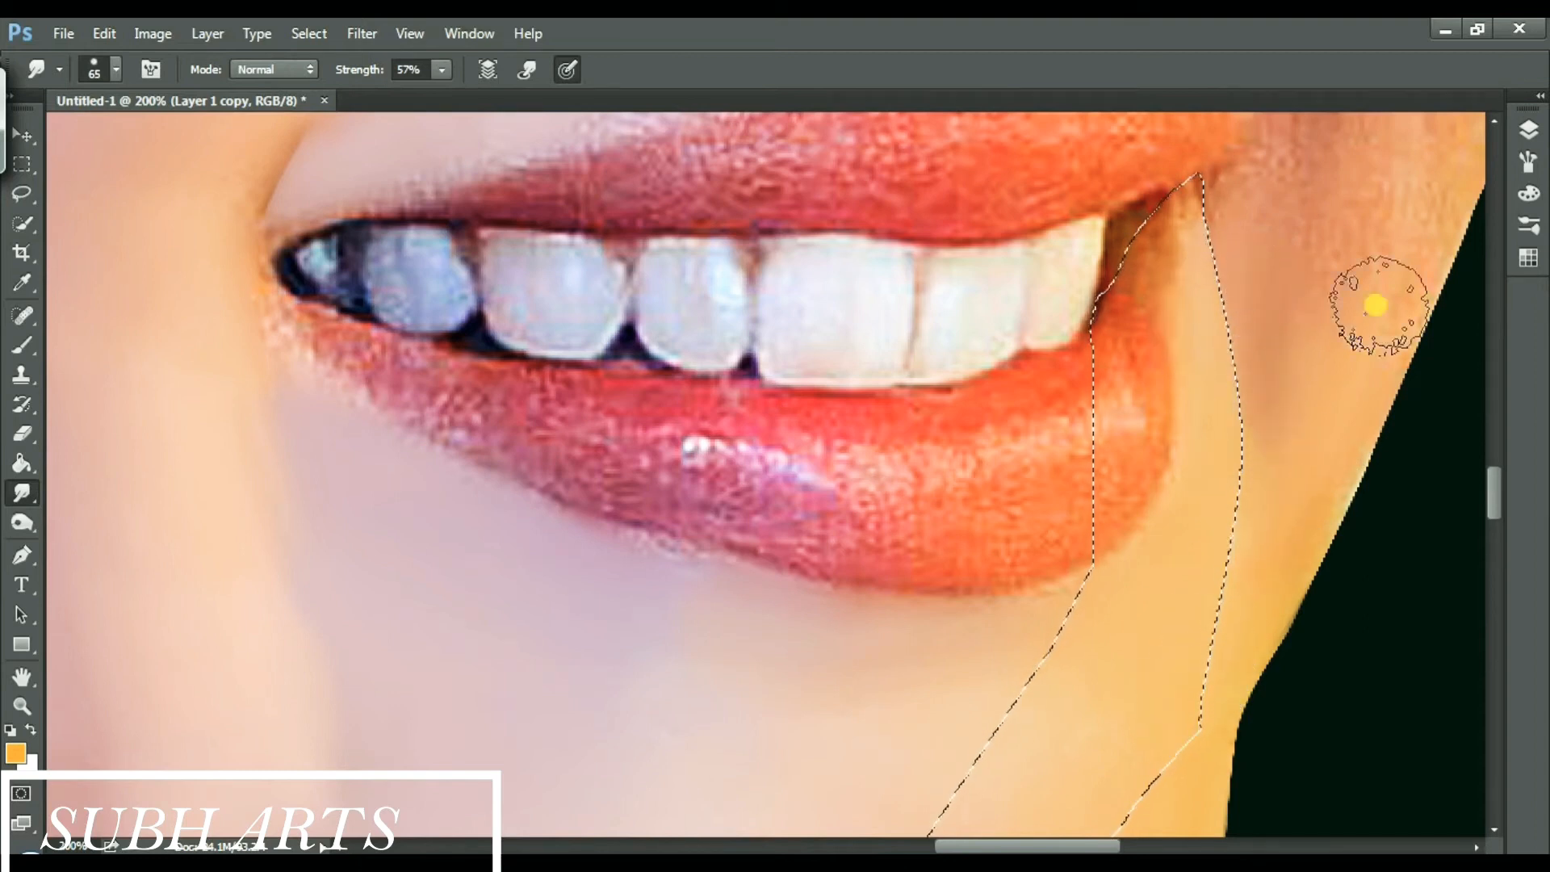
pyautogui.scroll(5, 1375, 305)
pyautogui.moveTo(1049, 844); pyautogui.dragTo(1081, 844)
pyautogui.moveTo(1114, 516); pyautogui.dragTo(1076, 421)
pyautogui.hotkey('ctrl', 'd')
# - Draw a closed pen path along the nose tip, upper-lip profile and far cheek, and convert it to a selection
pyautogui.moveTo(1495, 466); pyautogui.dragTo(1495, 445)
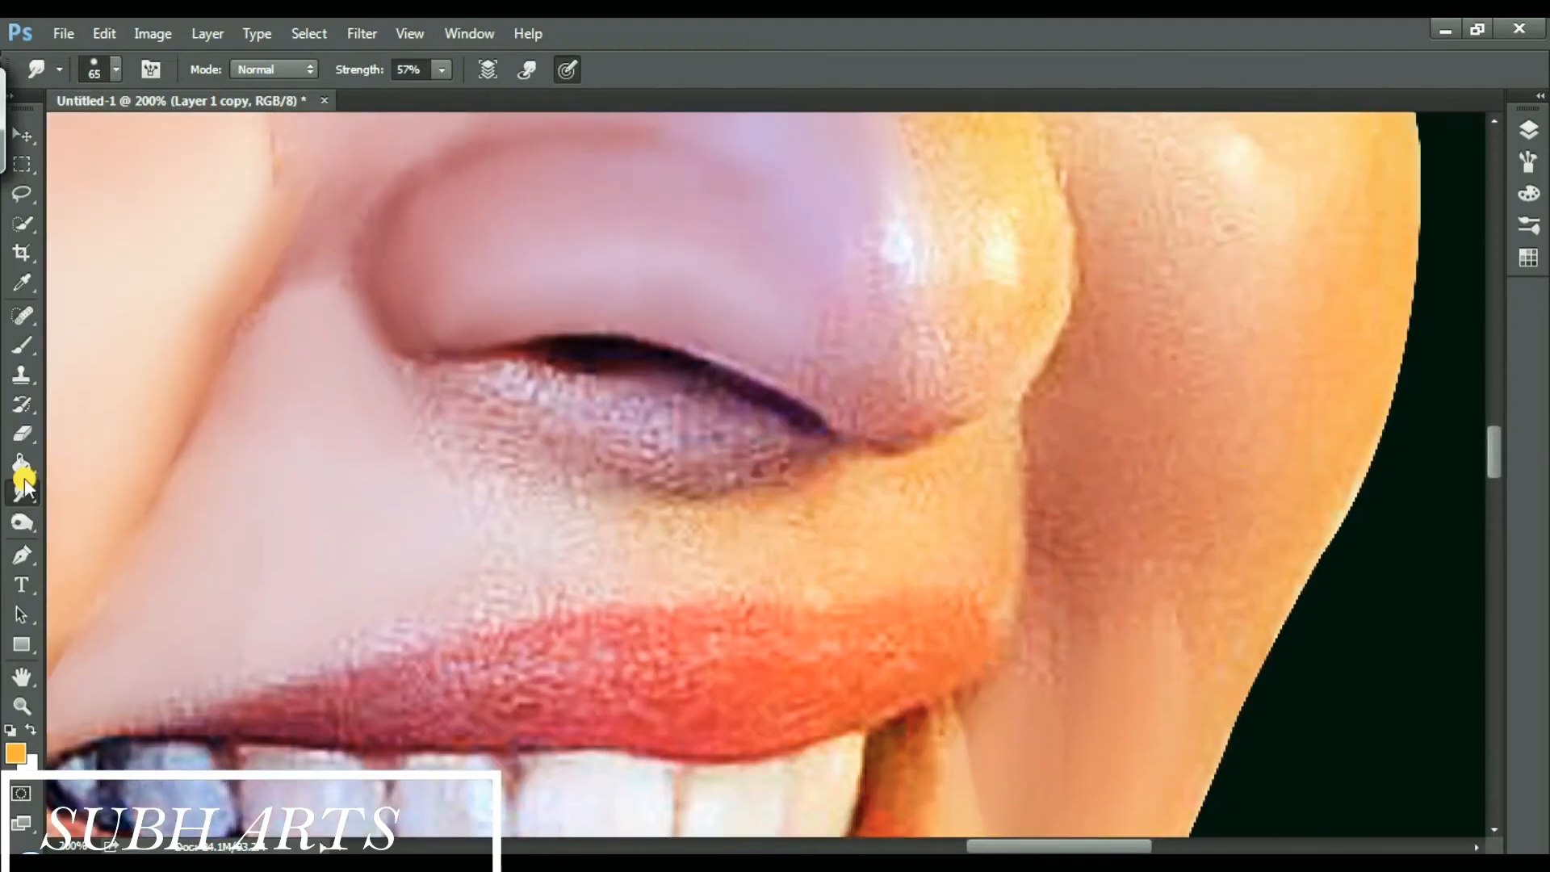
pyautogui.click(22, 554)
pyautogui.click(1046, 134)
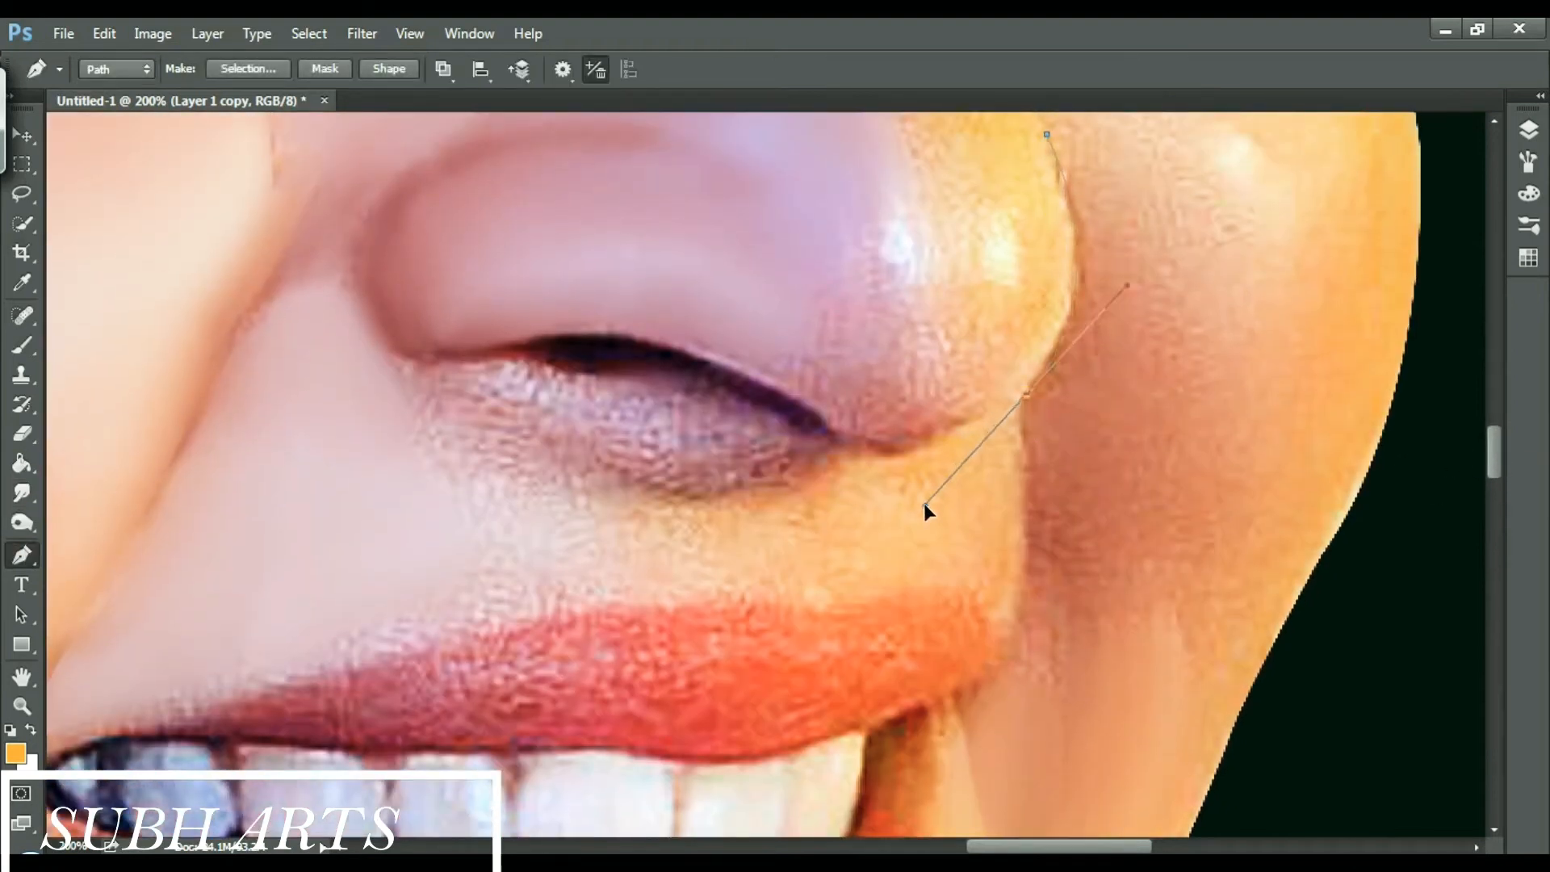
pyautogui.keyDown('alt'); pyautogui.click(1012, 628); pyautogui.keyUp('alt')
pyautogui.moveTo(1495, 452); pyautogui.dragTo(1494, 488)
pyautogui.click(1010, 194)
pyautogui.scroll(5, 1048, 323)
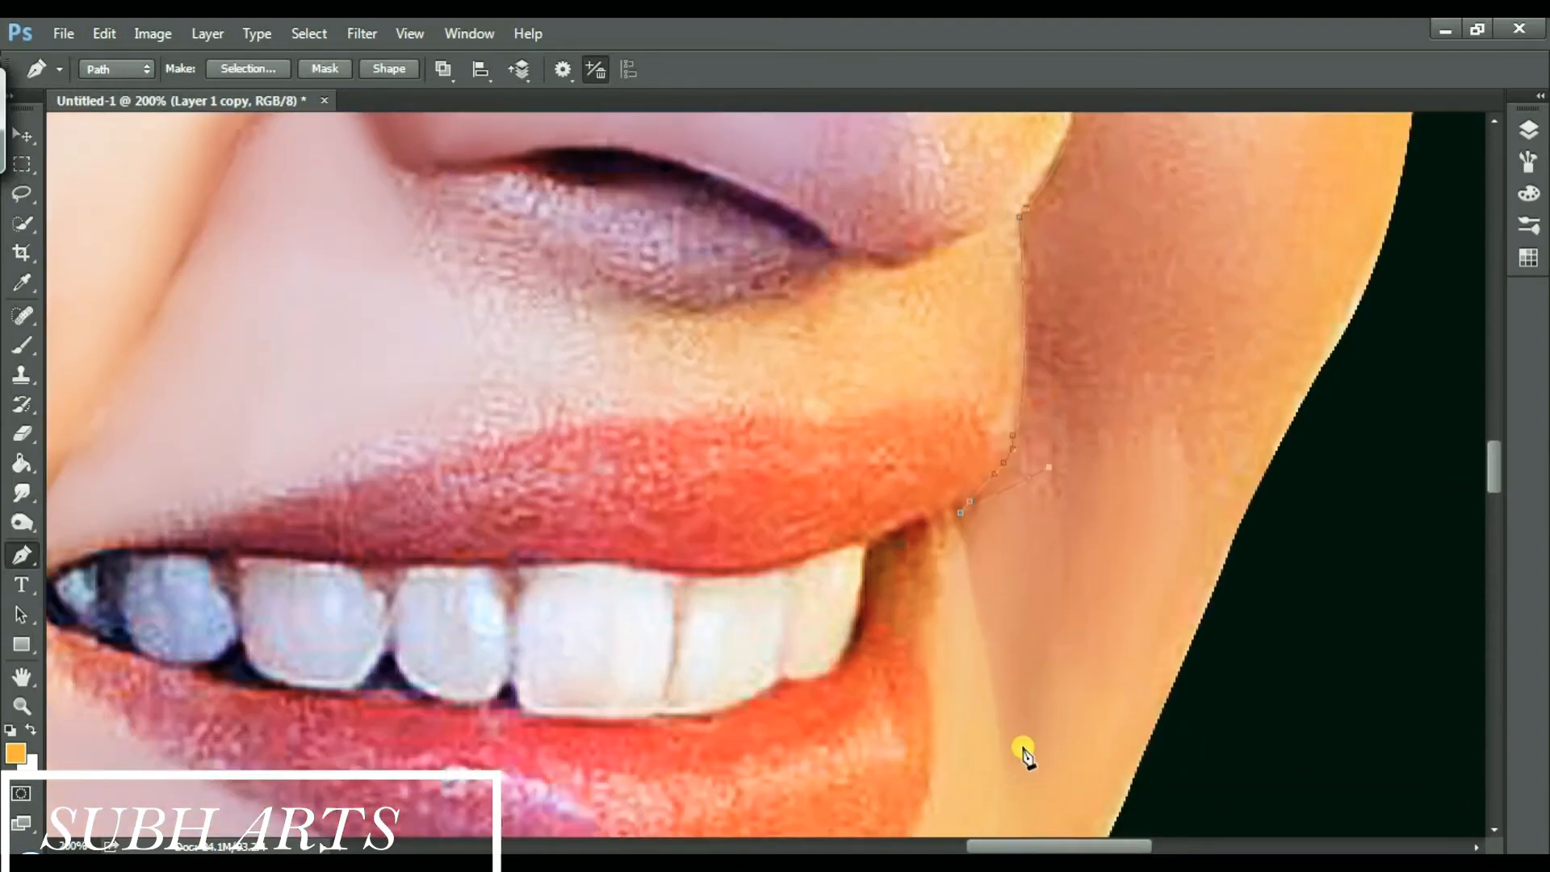
pyautogui.scroll(6, 1182, 436)
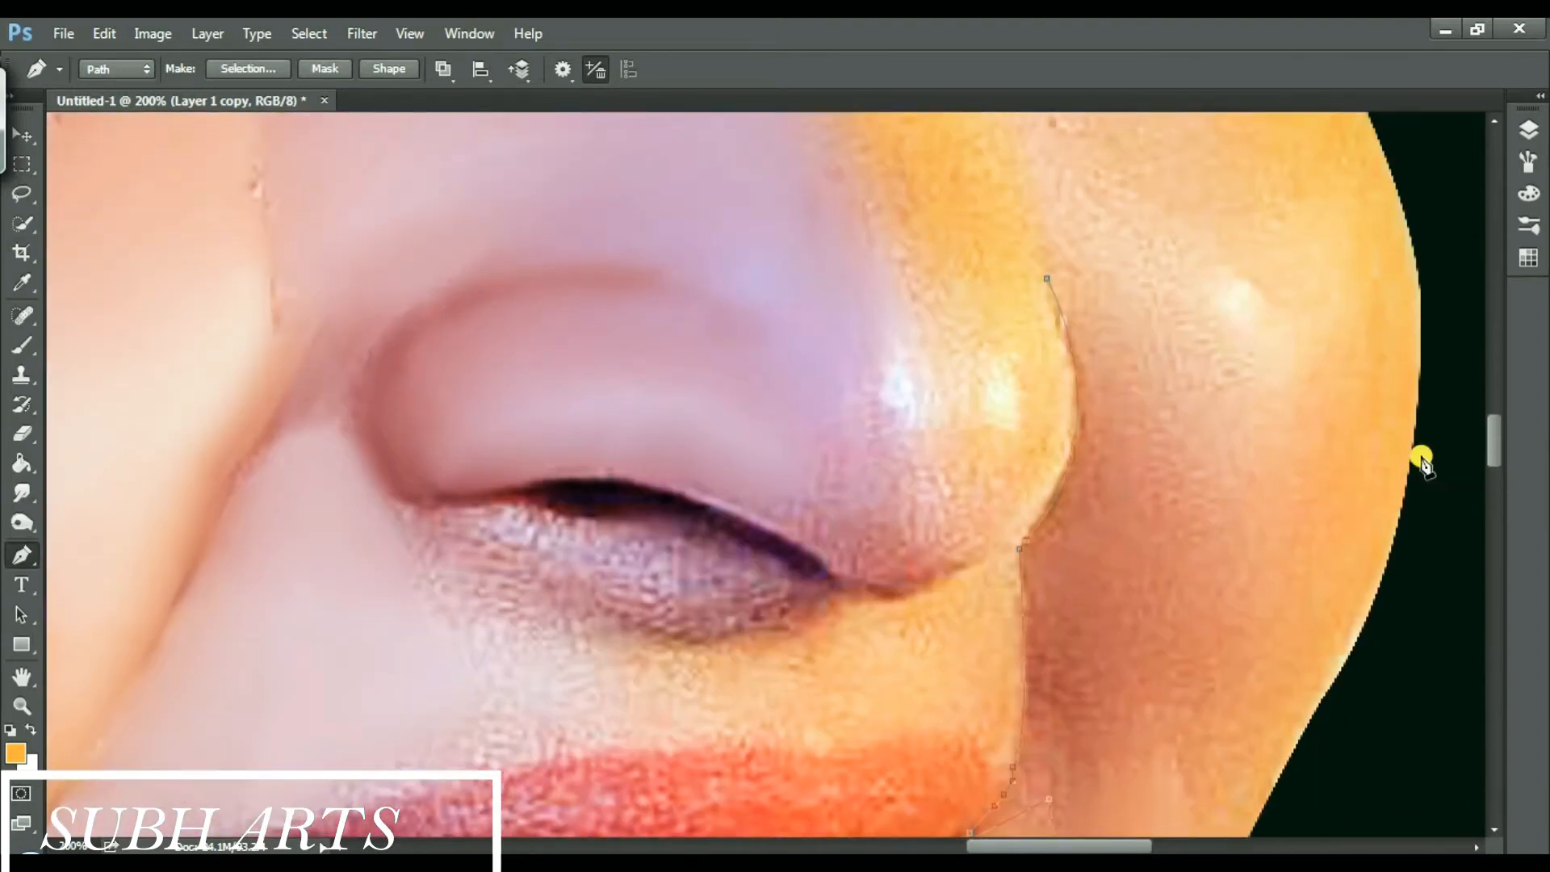
pyautogui.rightClick(1153, 416)
pyautogui.click(1203, 432)
pyautogui.click(896, 253)
# - Smudge the far cheek smooth inside the selection, from beside the nose down to the mouth corner
pyautogui.click(21, 493)
pyautogui.moveTo(1119, 388)
pyautogui.mouseDown()
pyautogui.moveTo(1121, 284)
pyautogui.moveTo(1055, 630)
pyautogui.moveTo(1196, 490)
pyautogui.moveTo(1164, 368)
pyautogui.moveTo(1258, 505)
pyautogui.moveTo(1139, 575)
pyautogui.moveTo(1239, 321)
pyautogui.moveTo(1259, 415)
pyautogui.moveTo(1338, 293)
pyautogui.moveTo(1325, 387)
pyautogui.moveTo(1291, 523)
pyautogui.moveTo(1282, 230)
pyautogui.moveTo(1147, 247)
pyautogui.moveTo(1334, 276)
pyautogui.moveTo(1343, 366)
pyautogui.mouseUp()
pyautogui.scroll(-5, 1239, 336)
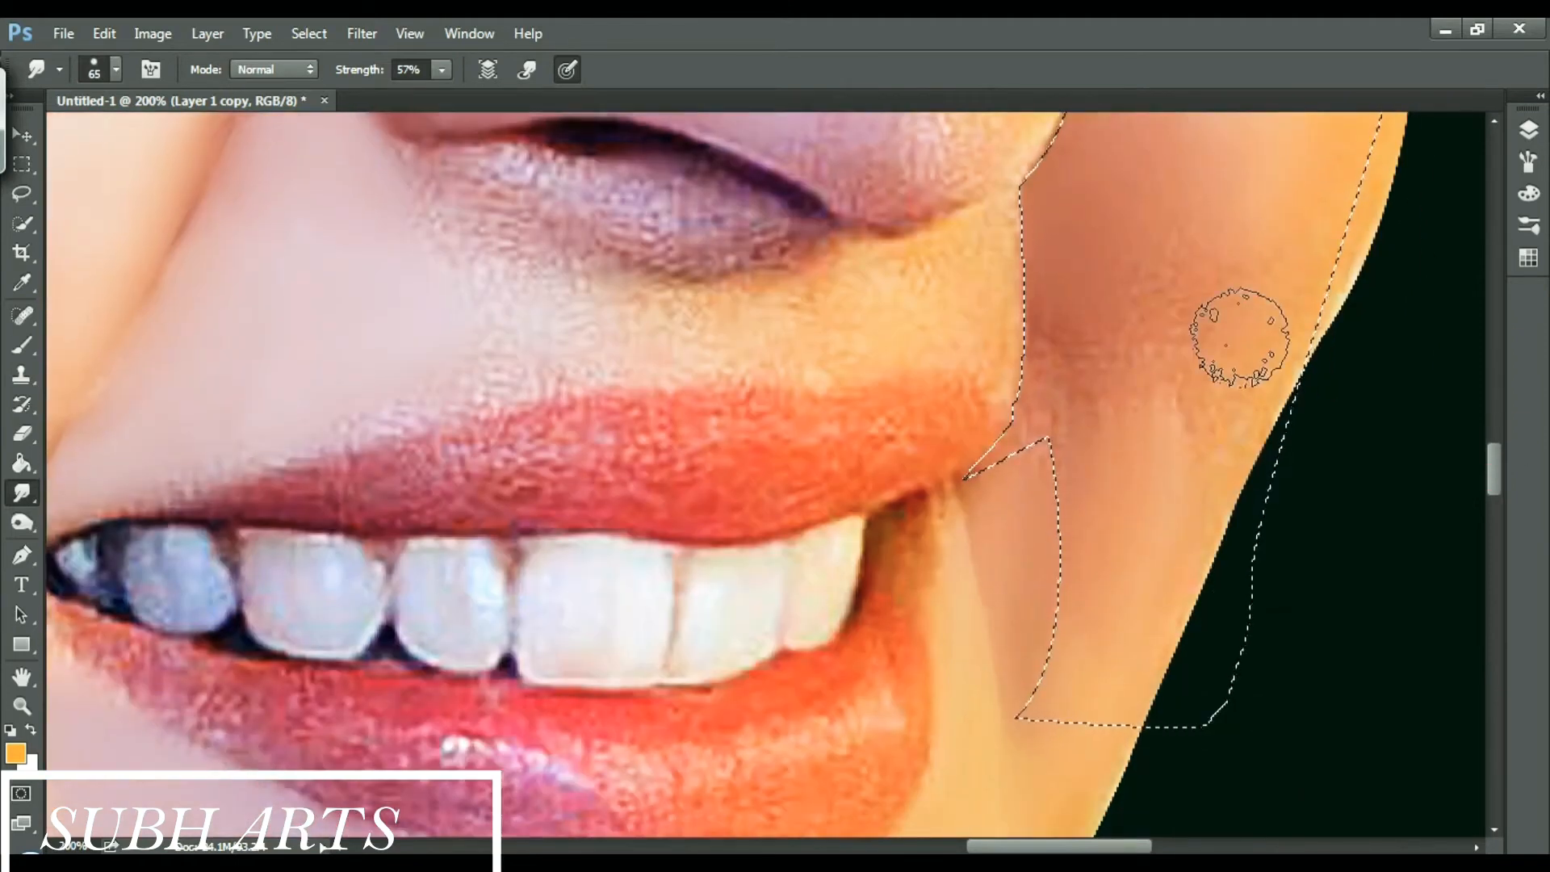
pyautogui.moveTo(1103, 369)
pyautogui.mouseDown()
pyautogui.moveTo(1029, 355)
pyautogui.moveTo(1242, 346)
pyautogui.moveTo(1218, 403)
pyautogui.moveTo(1270, 287)
pyautogui.moveTo(1103, 384)
pyautogui.moveTo(1070, 327)
pyautogui.moveTo(1143, 263)
pyautogui.moveTo(1236, 363)
pyautogui.moveTo(1124, 626)
pyautogui.moveTo(1121, 336)
pyautogui.mouseUp()
pyautogui.moveTo(1498, 473); pyautogui.dragTo(1499, 453)
# - Invert the selection and smudge the skin above the upper lip, below the nostril and on the nose tip, reducing the brush to 50 px
pyautogui.click(310, 33)
pyautogui.click(409, 124)
pyautogui.moveTo(975, 567)
pyautogui.mouseDown()
pyautogui.moveTo(900, 561)
pyautogui.moveTo(695, 594)
pyautogui.mouseUp()
pyautogui.press('[')
pyautogui.press('[')
pyautogui.moveTo(776, 534)
pyautogui.mouseDown()
pyautogui.moveTo(480, 626)
pyautogui.moveTo(463, 524)
pyautogui.moveTo(682, 458)
pyautogui.moveTo(634, 472)
pyautogui.moveTo(586, 448)
pyautogui.moveTo(486, 443)
pyautogui.mouseUp()
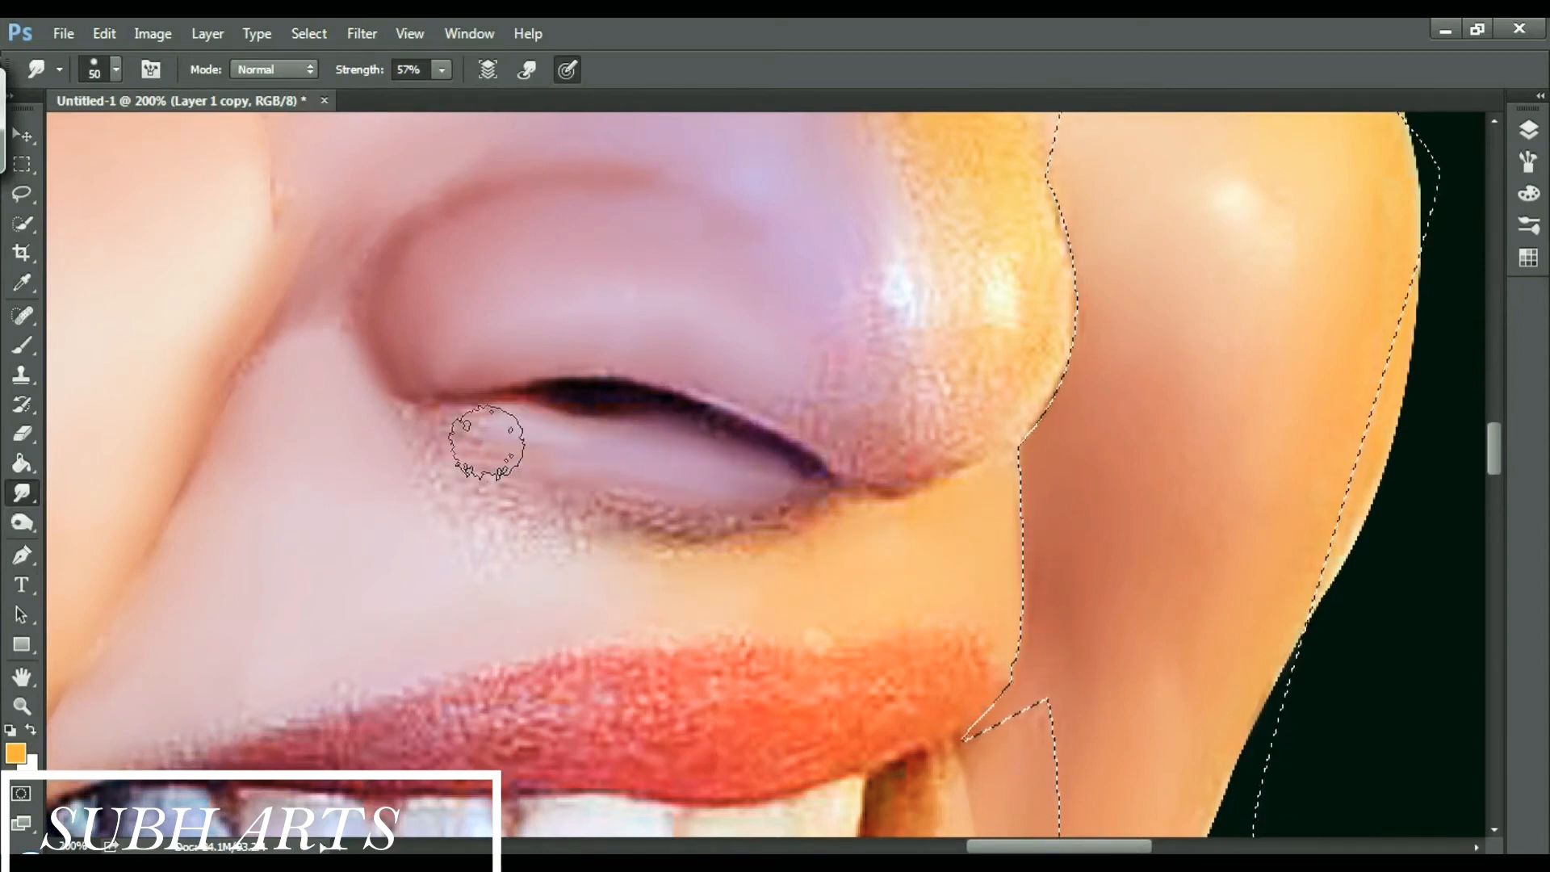
pyautogui.moveTo(675, 513)
pyautogui.mouseDown()
pyautogui.moveTo(492, 547)
pyautogui.moveTo(442, 508)
pyautogui.moveTo(504, 474)
pyautogui.moveTo(580, 535)
pyautogui.moveTo(627, 481)
pyautogui.moveTo(641, 522)
pyautogui.moveTo(714, 522)
pyautogui.moveTo(587, 514)
pyautogui.moveTo(463, 435)
pyautogui.mouseUp()
pyautogui.moveTo(1014, 382)
pyautogui.mouseDown()
pyautogui.moveTo(865, 423)
pyautogui.moveTo(832, 346)
pyautogui.mouseUp()
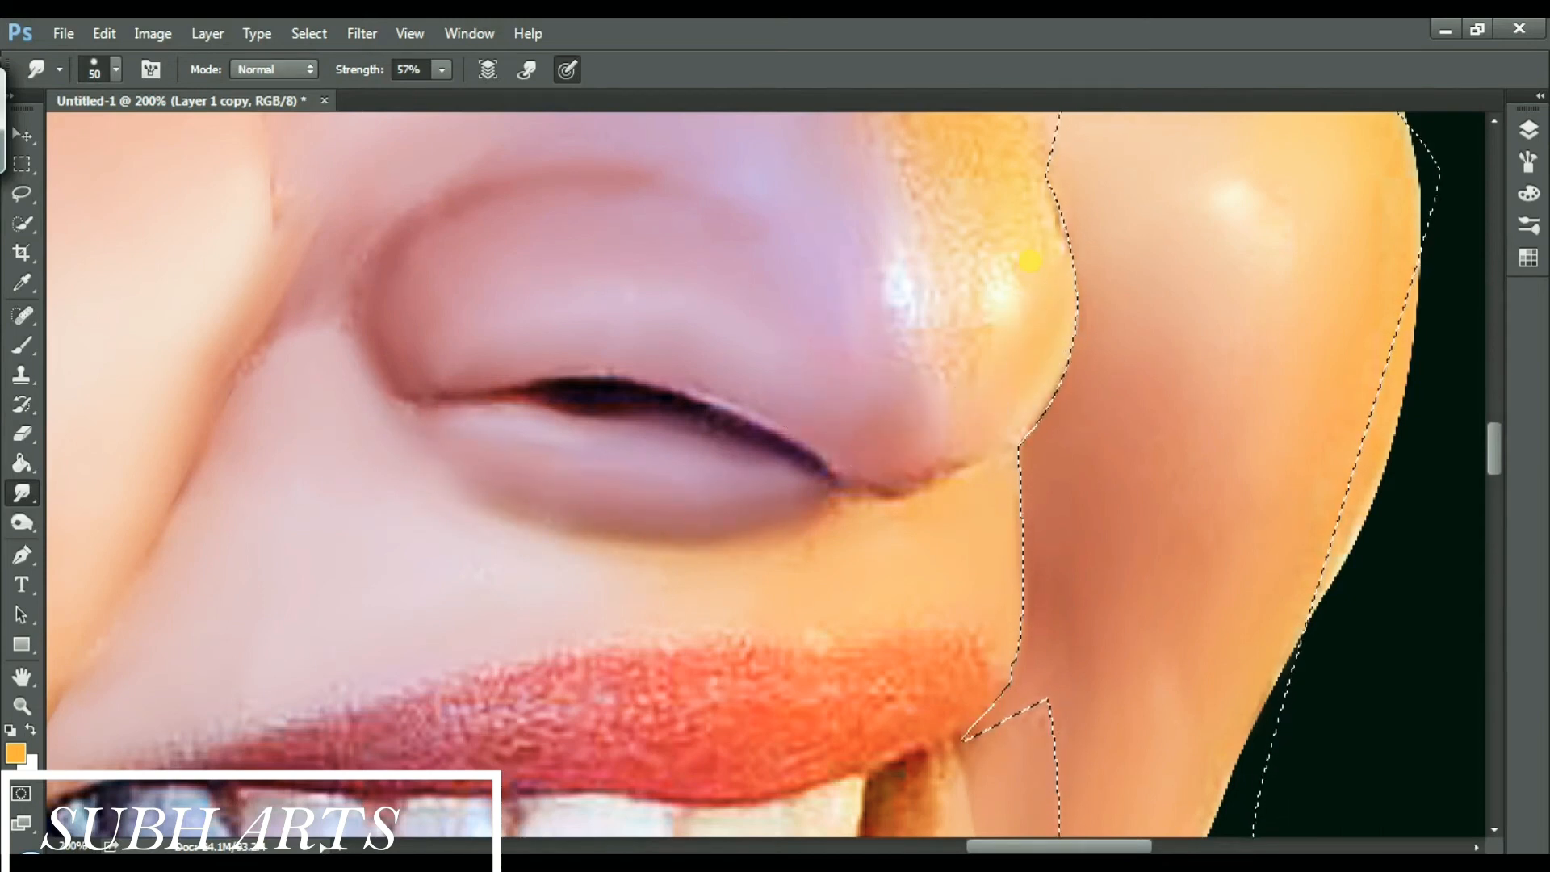
# - Smudge the nostril opening and the lower edge of the nose tip smooth with the brush reduced to 15 px
pyautogui.click(21, 345)
pyautogui.click(651, 380)
pyautogui.click(22, 492)
pyautogui.click(637, 366)
pyautogui.press('[')
pyautogui.press('[')
pyautogui.press('[')
pyautogui.moveTo(595, 395)
pyautogui.mouseDown()
pyautogui.moveTo(696, 410)
pyautogui.moveTo(835, 469)
pyautogui.mouseUp()
pyautogui.press('[')
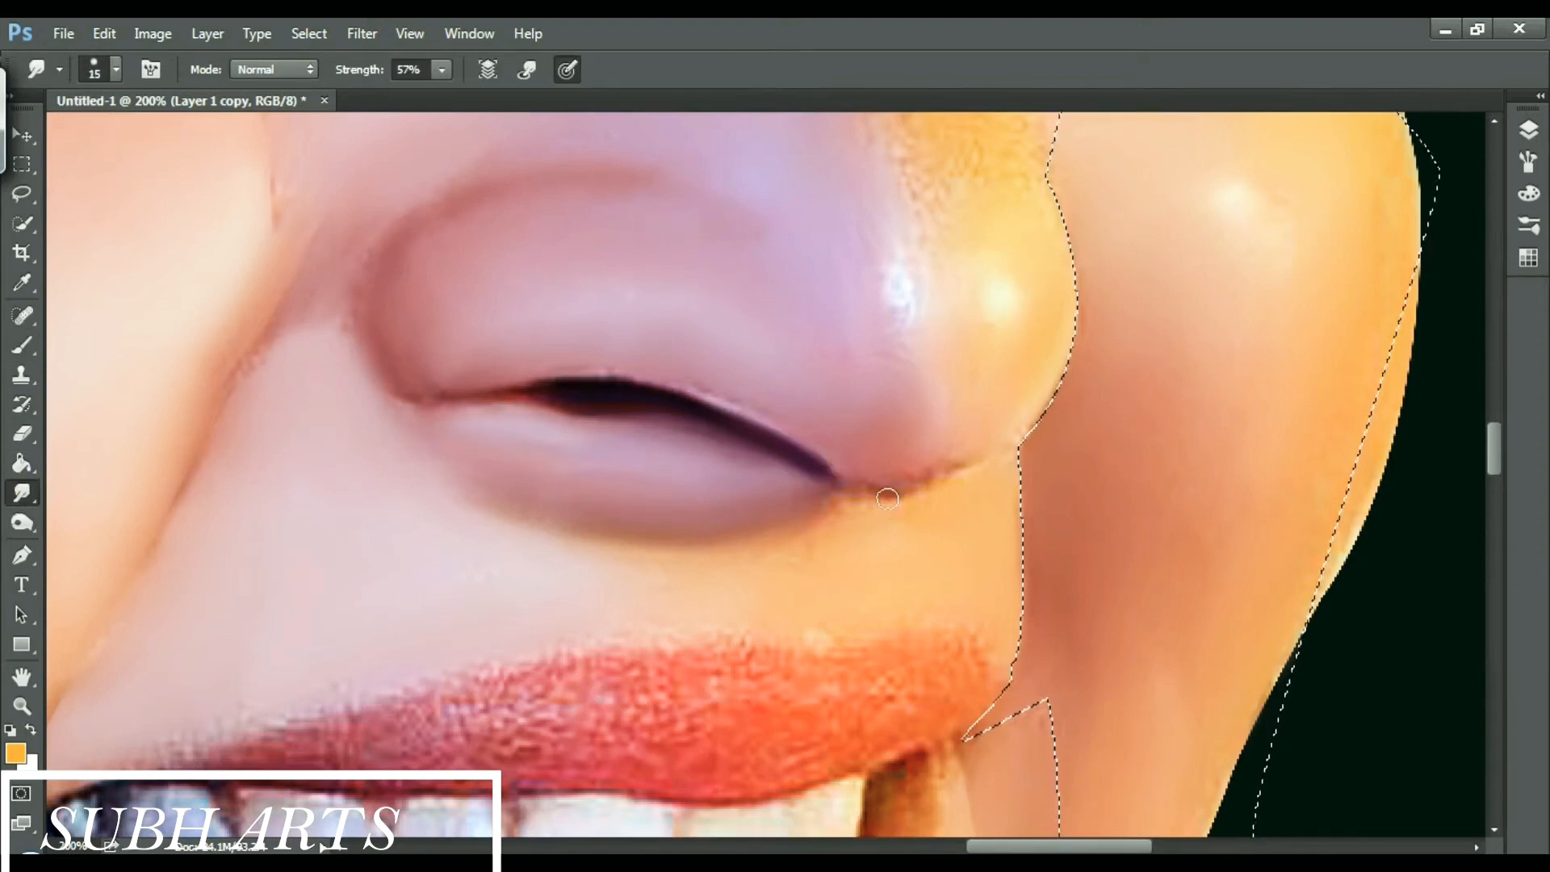
pyautogui.moveTo(920, 491); pyautogui.dragTo(892, 448)
pyautogui.moveTo(428, 403); pyautogui.dragTo(651, 388)
# - Smudge the nostril wing, its outer crease and the nose tip smooth with the brush enlarged to 45 px, and deselect
pyautogui.press(']')
pyautogui.press(']')
pyautogui.press(']')
pyautogui.press(']')
pyautogui.press(']')
pyautogui.press(']')
pyautogui.press(']')
pyautogui.moveTo(797, 363)
pyautogui.mouseDown()
pyautogui.moveTo(895, 458)
pyautogui.moveTo(896, 385)
pyautogui.mouseUp()
pyautogui.moveTo(322, 307); pyautogui.dragTo(276, 372)
pyautogui.moveTo(383, 277); pyautogui.dragTo(358, 318)
pyautogui.moveTo(962, 325); pyautogui.dragTo(913, 396)
pyautogui.moveTo(768, 392)
pyautogui.mouseDown()
pyautogui.moveTo(649, 331)
pyautogui.moveTo(610, 335)
pyautogui.mouseUp()
pyautogui.moveTo(1496, 457); pyautogui.dragTo(1493, 391)
pyautogui.hotkey('ctrl', 'd')
# - With the Pen tool active, hide Layer 1 copy and show Layer 1 in Group 1 so the unsmudged photo serves as a tracing guide
pyautogui.hotkey('ctrl', '-')
pyautogui.click(37, 556)
pyautogui.hotkey('ctrl', '+')
pyautogui.click(1528, 130)
pyautogui.click(1249, 245)
pyautogui.click(1249, 280)
pyautogui.click(1275, 280)
pyautogui.click(1249, 315)
pyautogui.click(1529, 130)
# - Trace a pen path along the far edge of the nose from the inner eye corner to the tip, turning Layer 1 copy back on
pyautogui.click(821, 335)
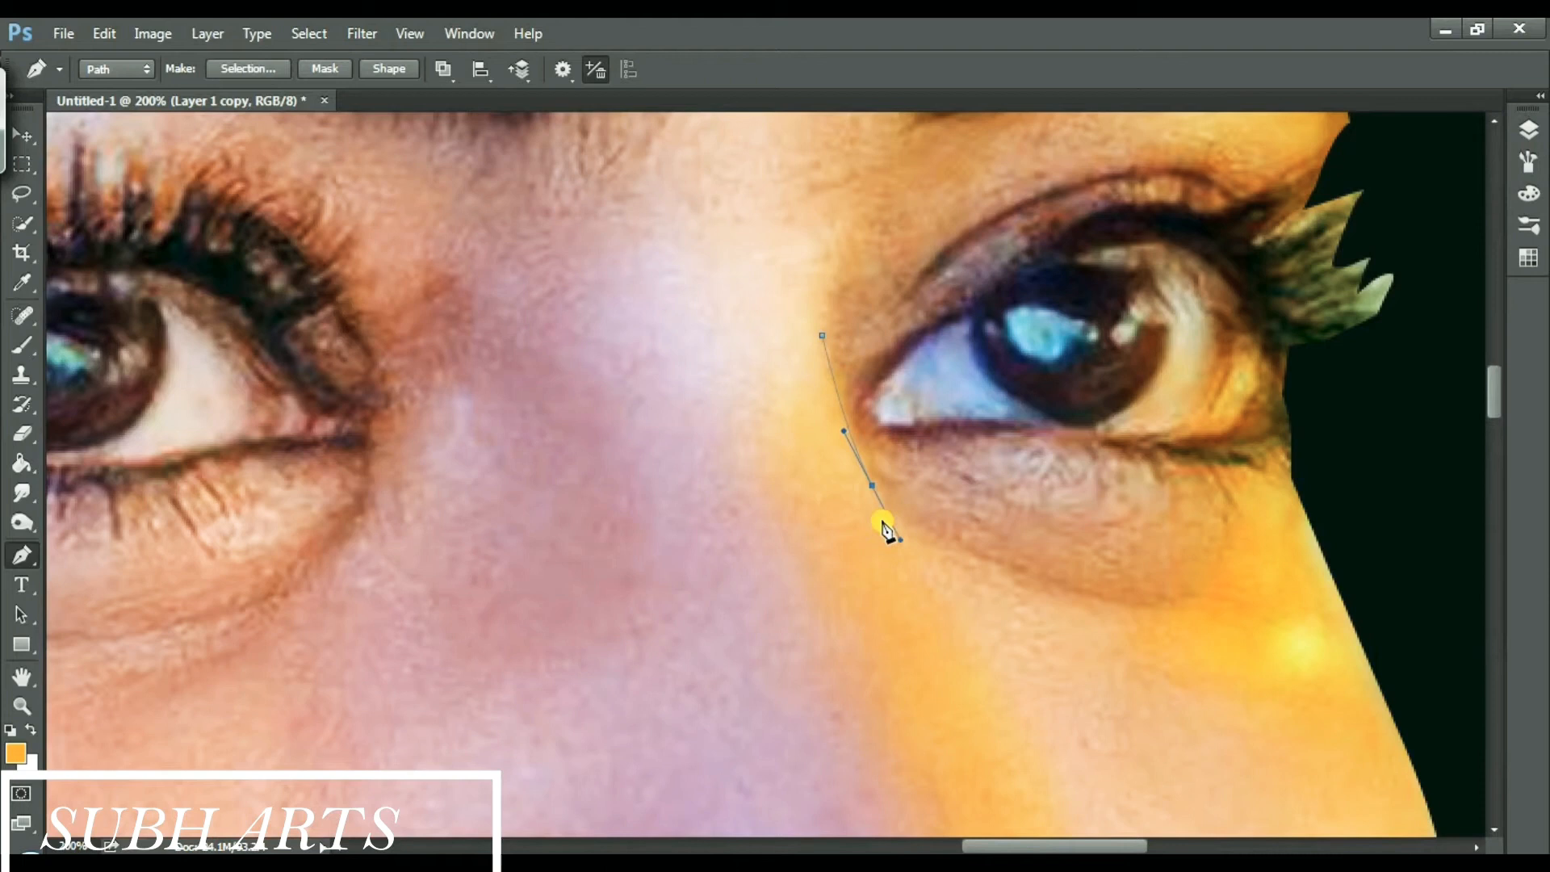
pyautogui.moveTo(1492, 395); pyautogui.dragTo(1491, 433)
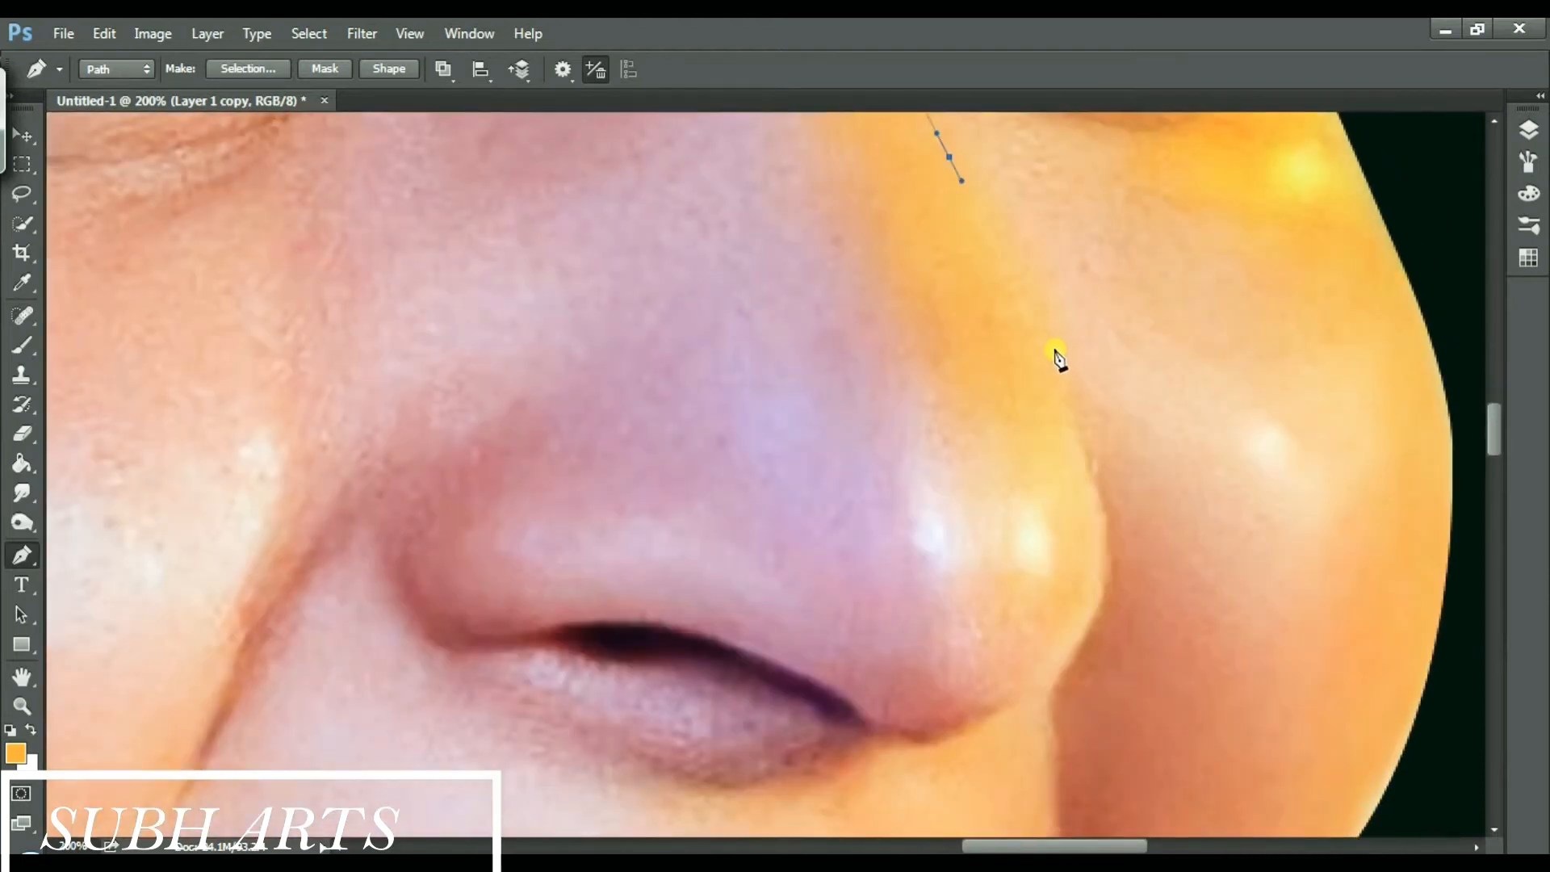
pyautogui.click(1528, 130)
pyautogui.click(1249, 246)
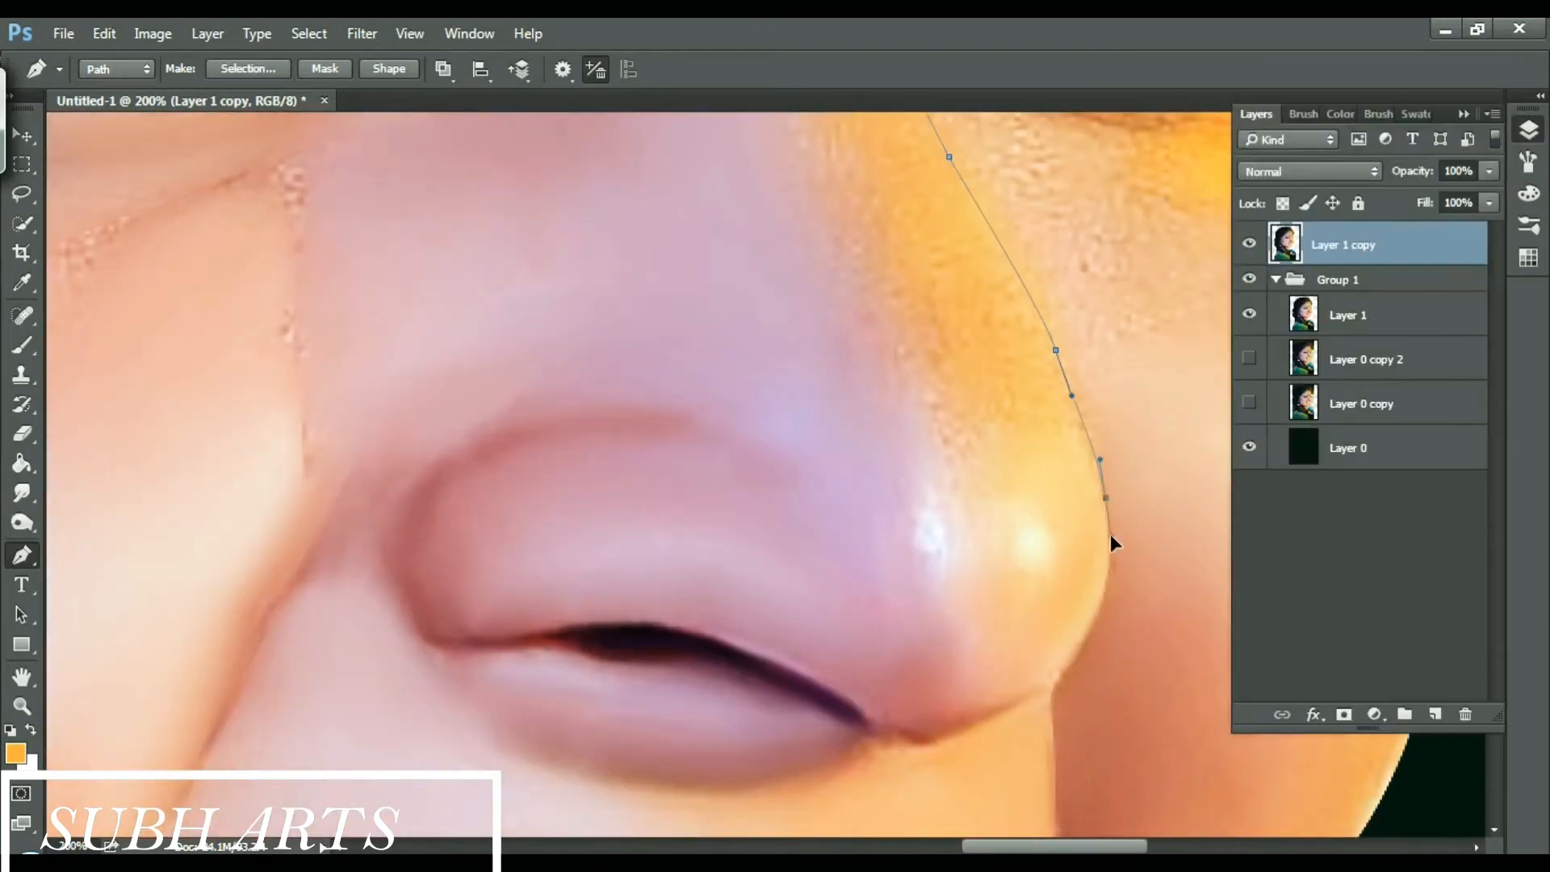
pyautogui.click(1528, 130)
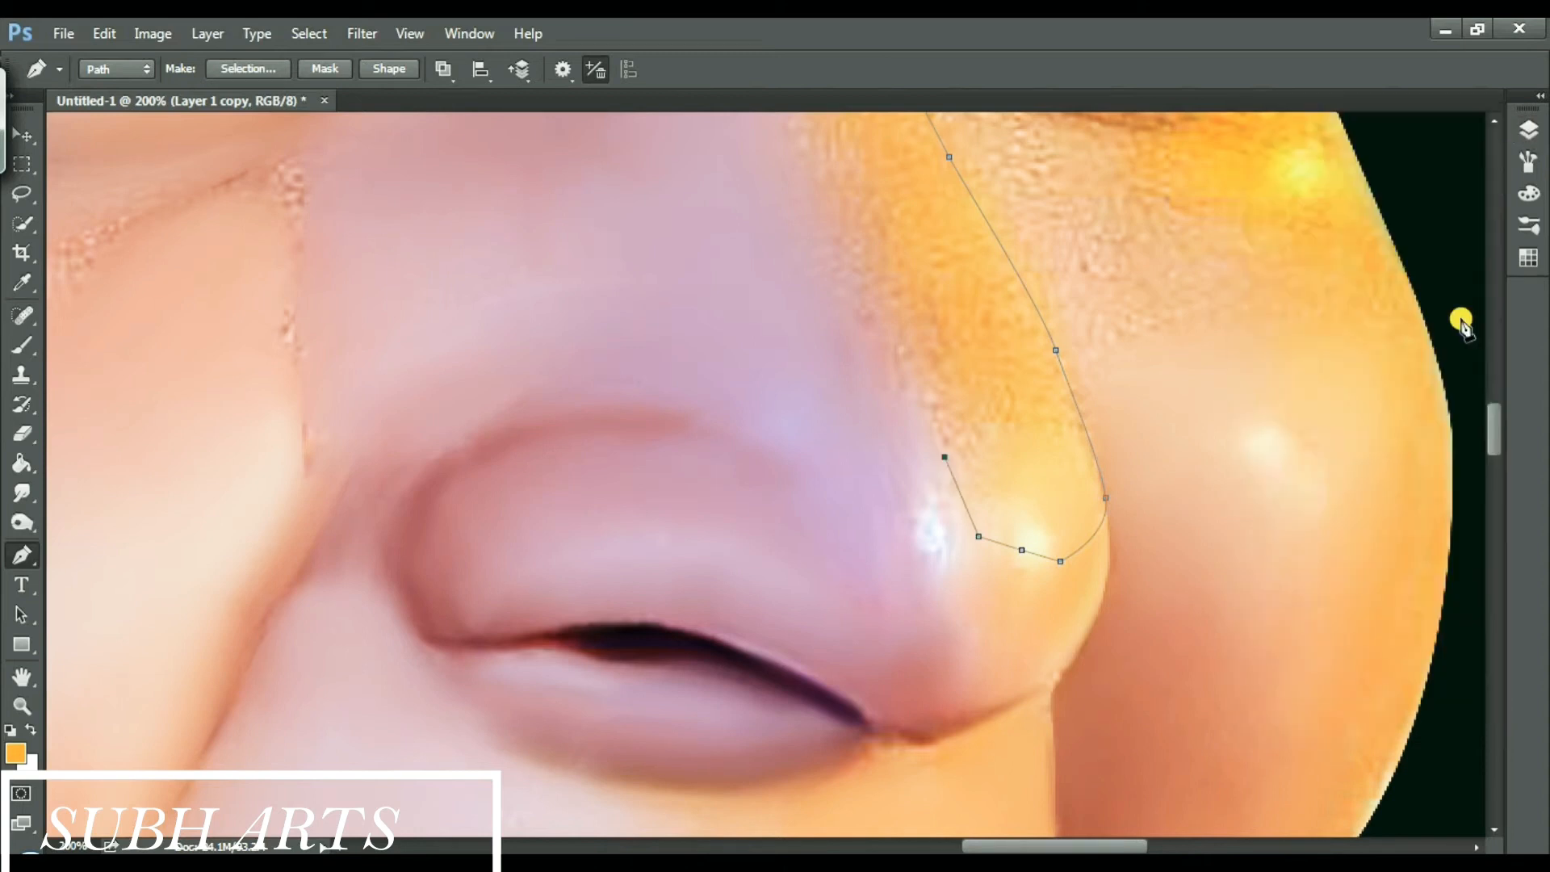
# - Close the path up along the nose bridge to the inner eye corner and convert it to a selection
pyautogui.moveTo(1493, 430); pyautogui.dragTo(1494, 404)
pyautogui.moveTo(765, 359); pyautogui.dragTo(740, 346)
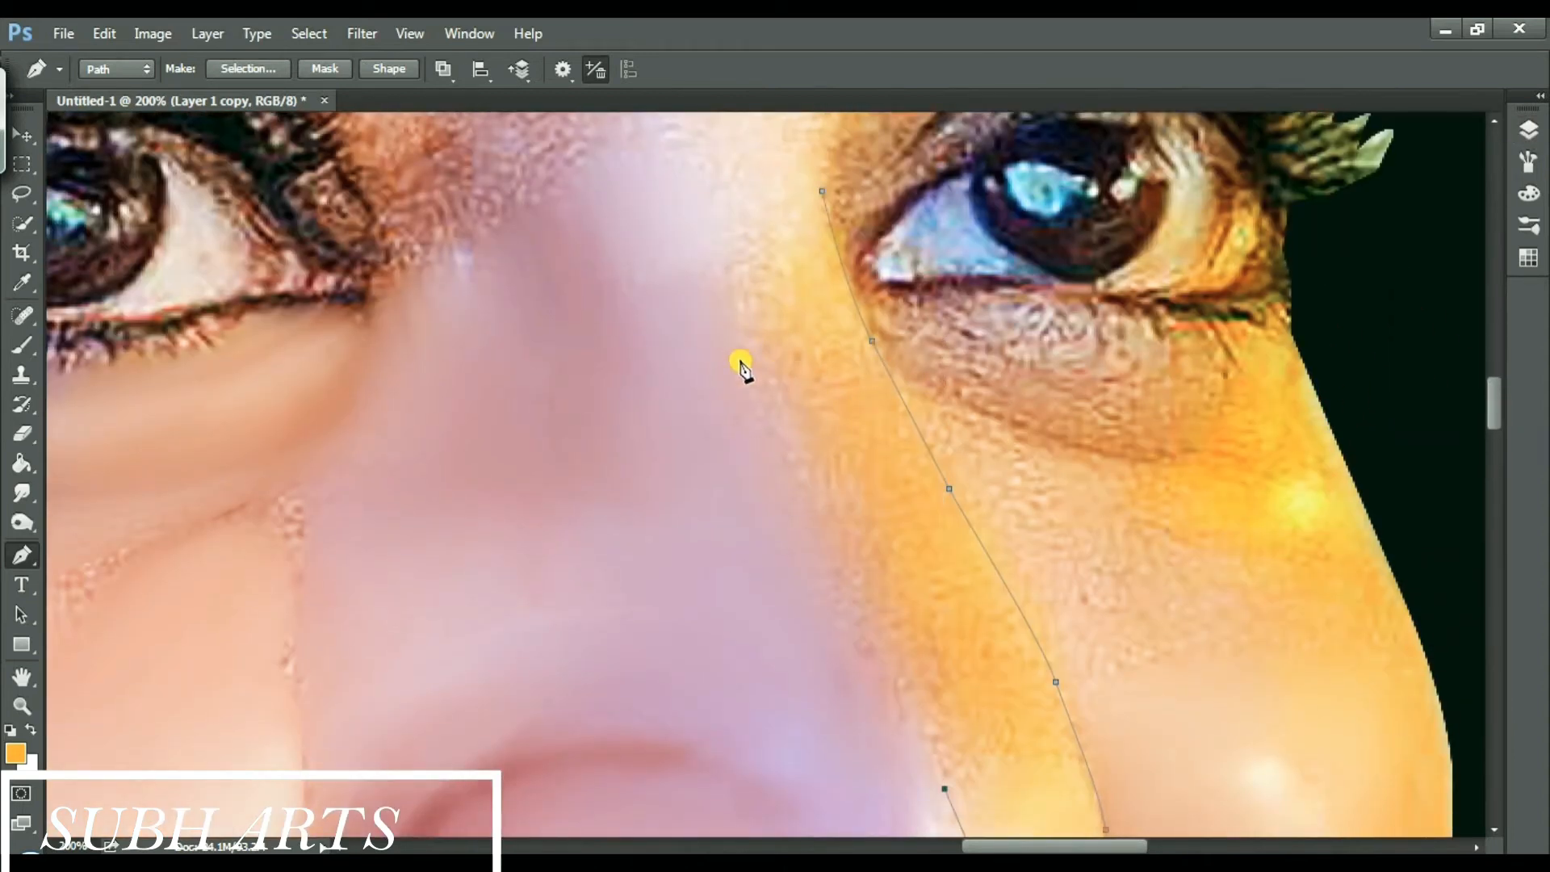
pyautogui.rightClick(880, 327)
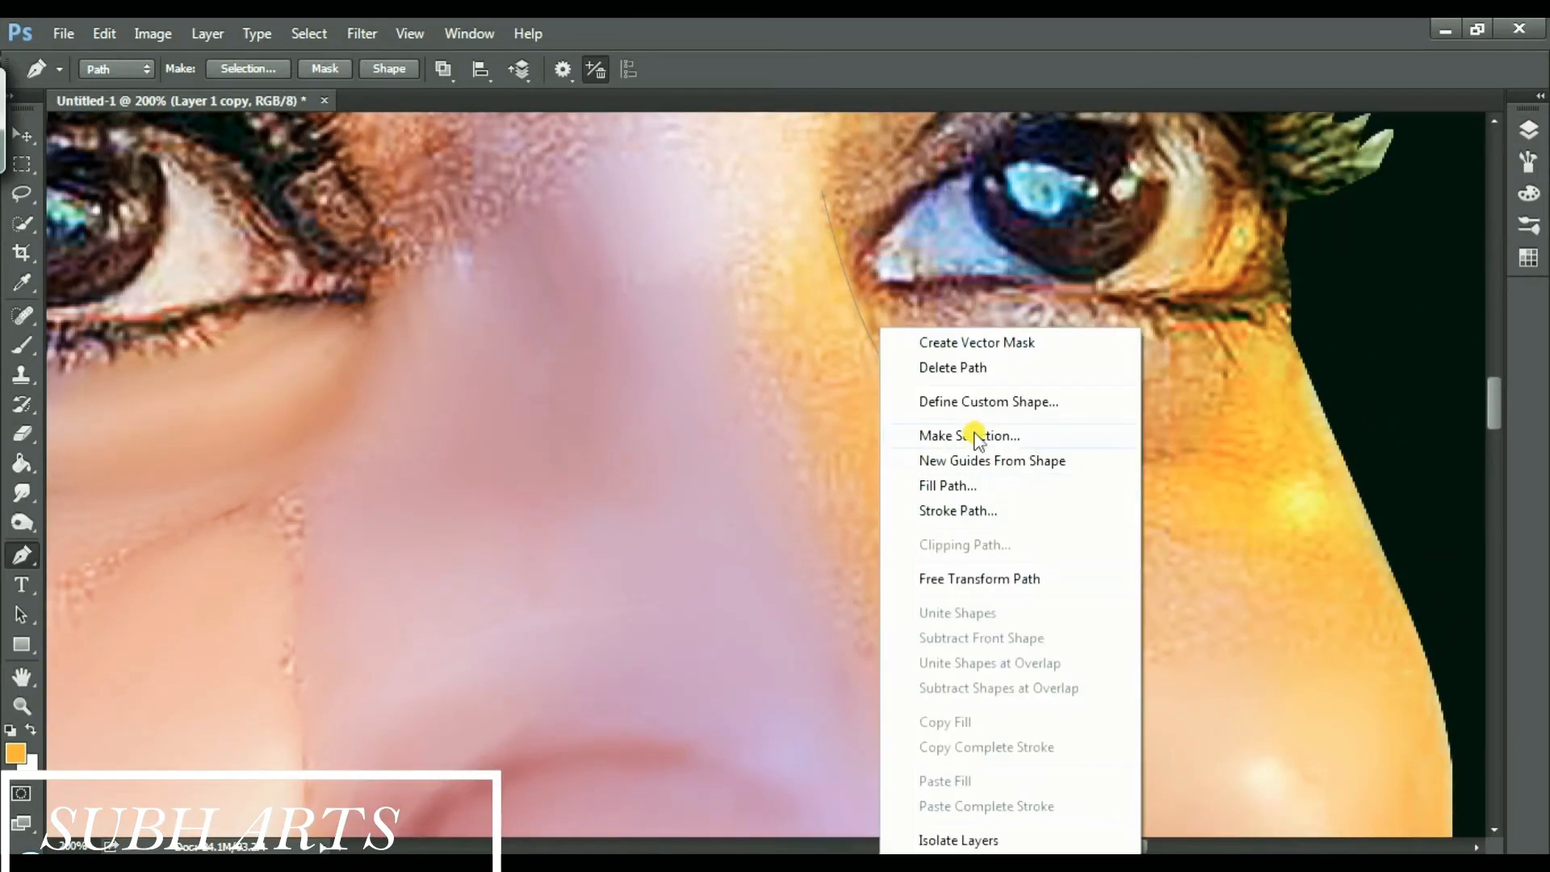
pyautogui.click(977, 436)
pyautogui.press('Return')
# - Smudge the orange-lit side of the nose smooth inside the selection with the 45 px brush
pyautogui.moveTo(1492, 408); pyautogui.dragTo(1489, 429)
pyautogui.click(20, 493)
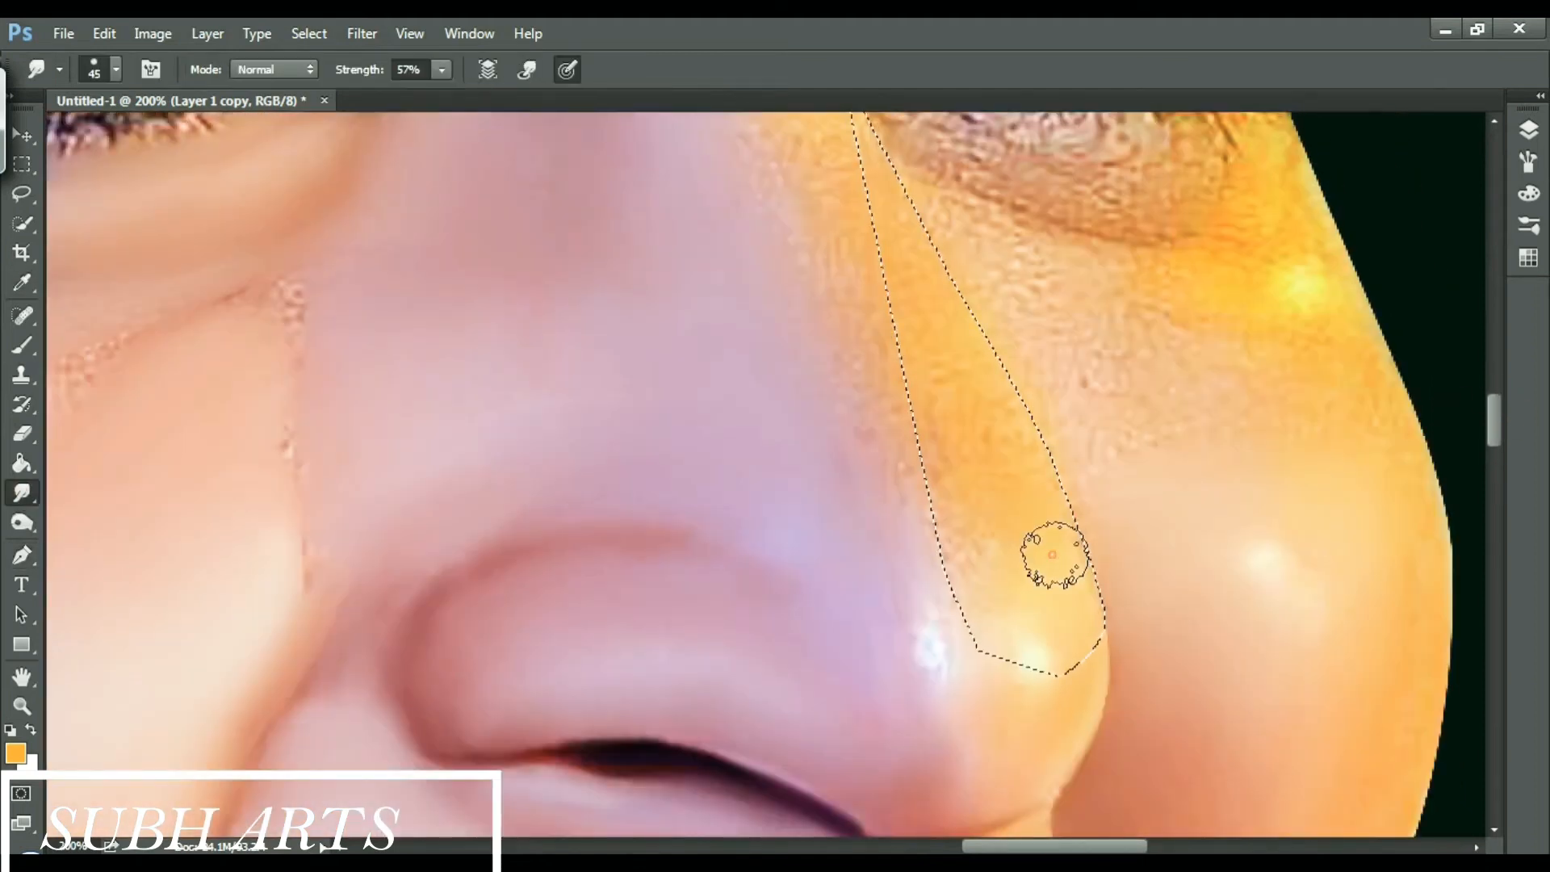
pyautogui.moveTo(1001, 386)
pyautogui.mouseDown()
pyautogui.moveTo(924, 229)
pyautogui.moveTo(1025, 426)
pyautogui.moveTo(928, 314)
pyautogui.moveTo(991, 485)
pyautogui.mouseUp()
pyautogui.moveTo(1493, 432); pyautogui.dragTo(1489, 410)
# - Invert the selection and smudge the cheek skin along the far edge of the nose smooth
pyautogui.click(315, 33)
pyautogui.click(331, 131)
pyautogui.moveTo(1039, 727); pyautogui.dragTo(1016, 700)
pyautogui.moveTo(921, 514)
pyautogui.mouseDown()
pyautogui.moveTo(1055, 697)
pyautogui.moveTo(1121, 734)
pyautogui.moveTo(1157, 710)
pyautogui.moveTo(1048, 612)
pyautogui.moveTo(1064, 558)
pyautogui.moveTo(1006, 546)
pyautogui.moveTo(1104, 618)
pyautogui.mouseUp()
pyautogui.scroll(-3, 1145, 514)
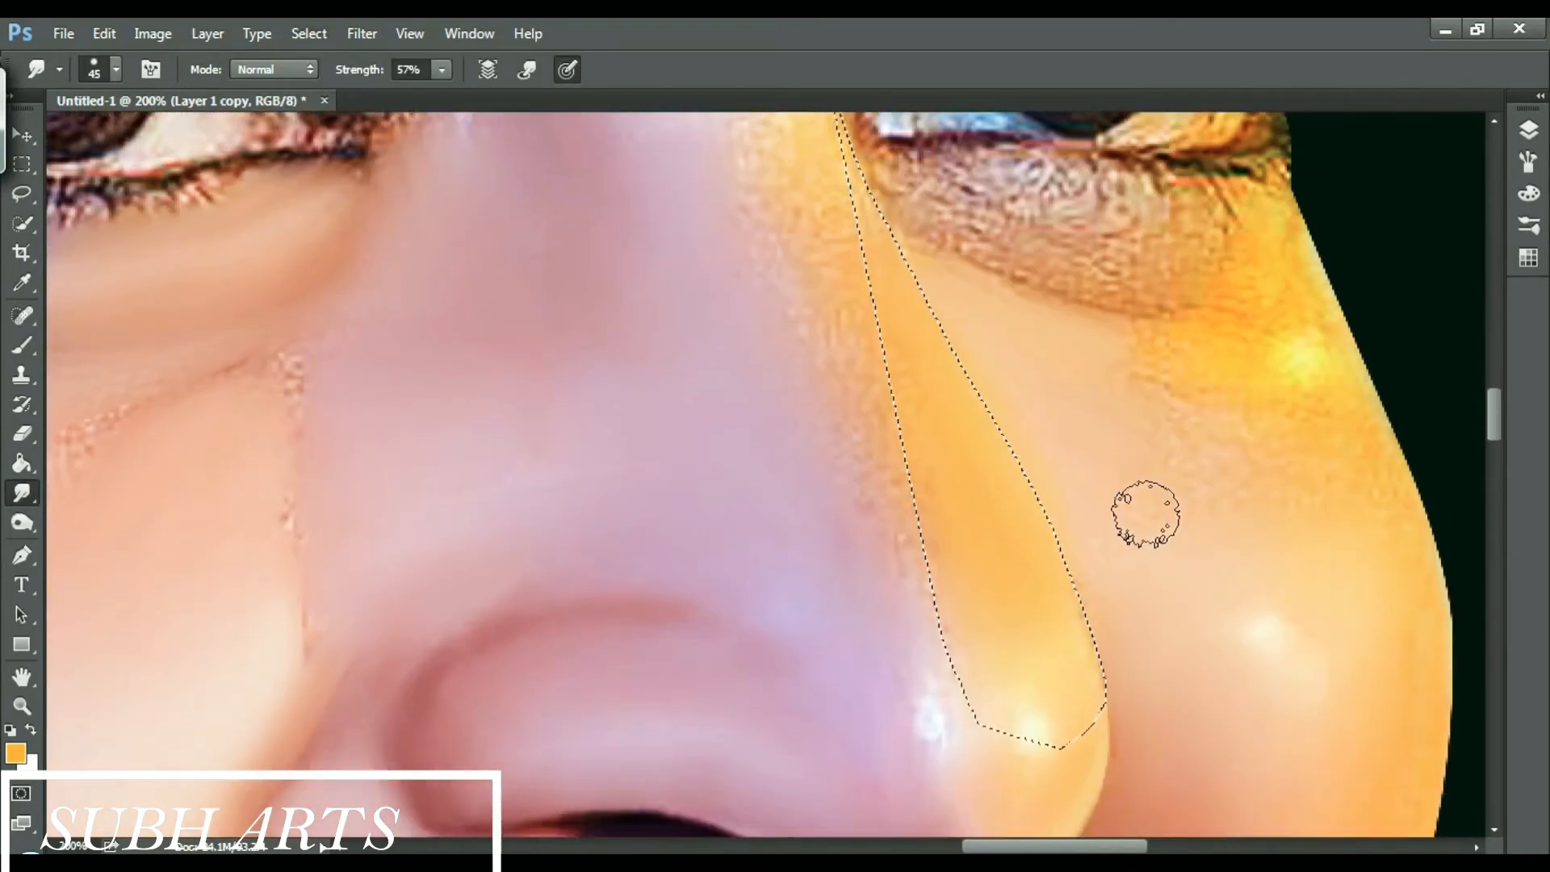
# - Smudge the yellow-lit upper cheek and the skin under the far eye smooth, and deselect
pyautogui.moveTo(1299, 485)
pyautogui.mouseDown()
pyautogui.moveTo(1375, 475)
pyautogui.moveTo(1402, 575)
pyautogui.moveTo(1141, 355)
pyautogui.mouseUp()
pyautogui.moveTo(1241, 277)
pyautogui.mouseDown()
pyautogui.moveTo(1304, 327)
pyautogui.moveTo(1200, 386)
pyautogui.moveTo(1197, 465)
pyautogui.moveTo(1097, 389)
pyautogui.mouseUp()
pyautogui.moveTo(945, 193)
pyautogui.mouseDown()
pyautogui.moveTo(1114, 251)
pyautogui.moveTo(1036, 198)
pyautogui.moveTo(942, 208)
pyautogui.moveTo(1146, 254)
pyautogui.moveTo(1139, 272)
pyautogui.moveTo(1189, 218)
pyautogui.mouseUp()
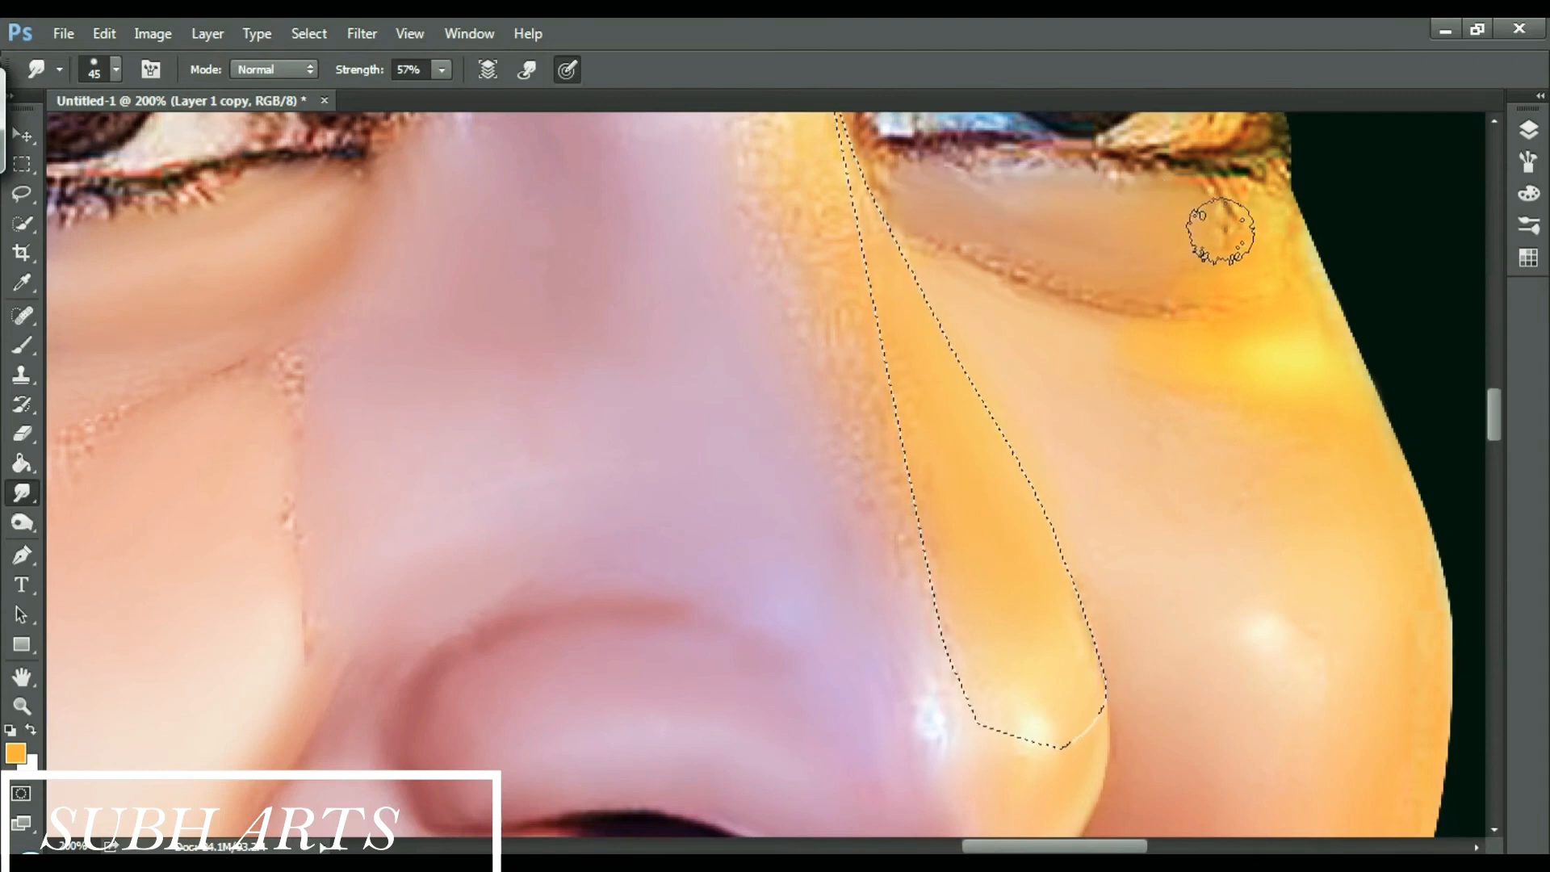
pyautogui.hotkey('ctrl', 'd')
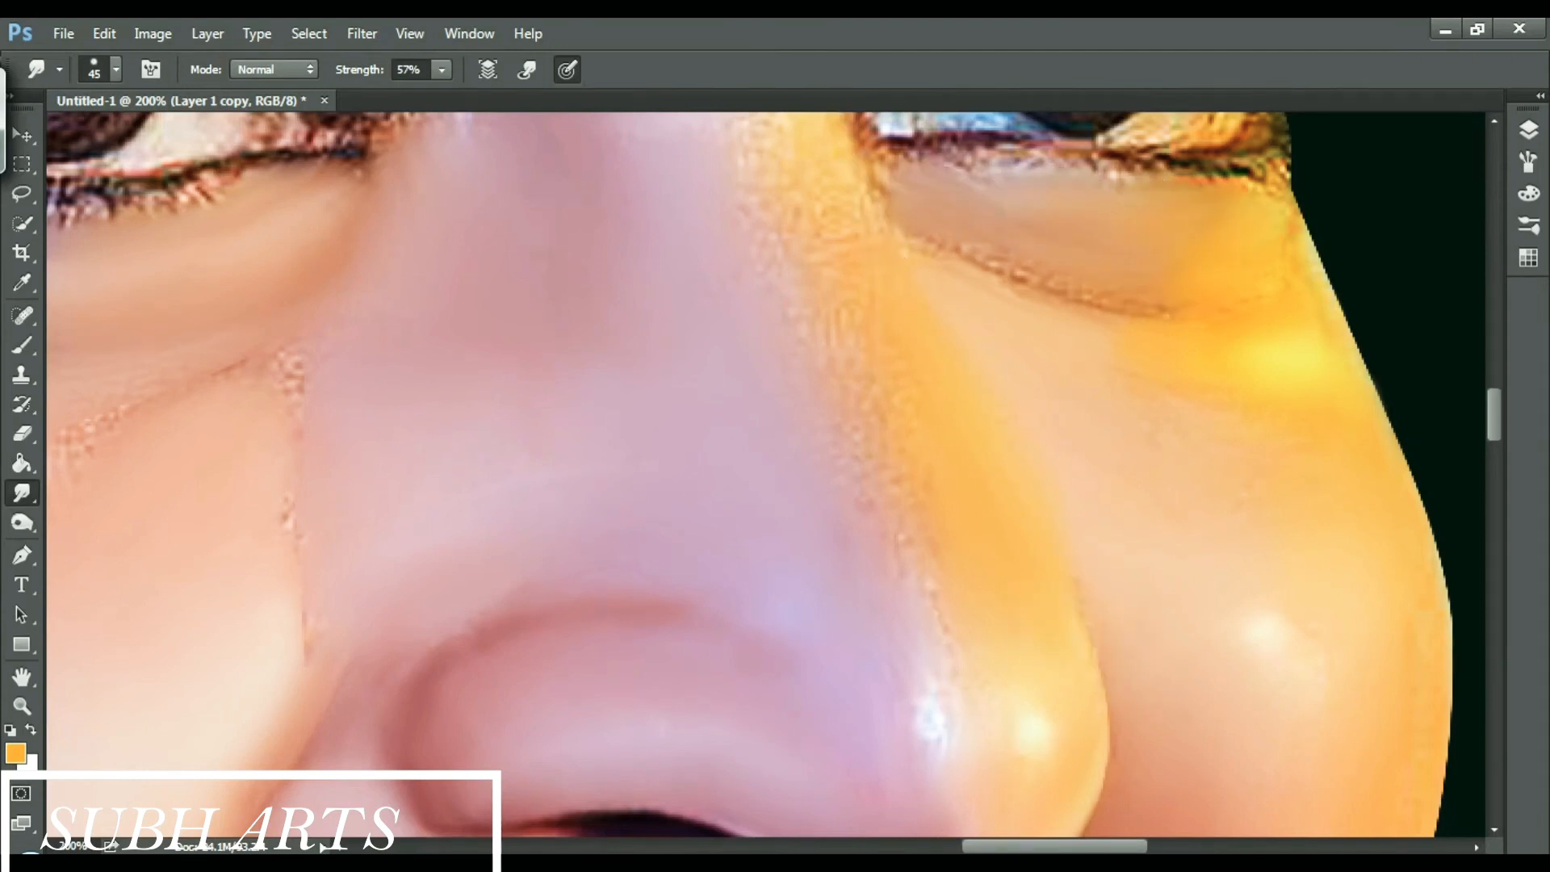
# - Smudge the skin along the boundary between the far side of the nose and the cheek smooth, and deselect
pyautogui.moveTo(1493, 417); pyautogui.dragTo(1493, 437)
pyautogui.click(309, 34)
pyautogui.click(374, 108)
pyautogui.moveTo(1100, 336)
pyautogui.mouseDown()
pyautogui.moveTo(1059, 332)
pyautogui.moveTo(997, 182)
pyautogui.mouseUp()
pyautogui.moveTo(989, 296)
pyautogui.mouseDown()
pyautogui.moveTo(1090, 390)
pyautogui.moveTo(1069, 345)
pyautogui.mouseUp()
pyautogui.hotkey('ctrl', 'd')
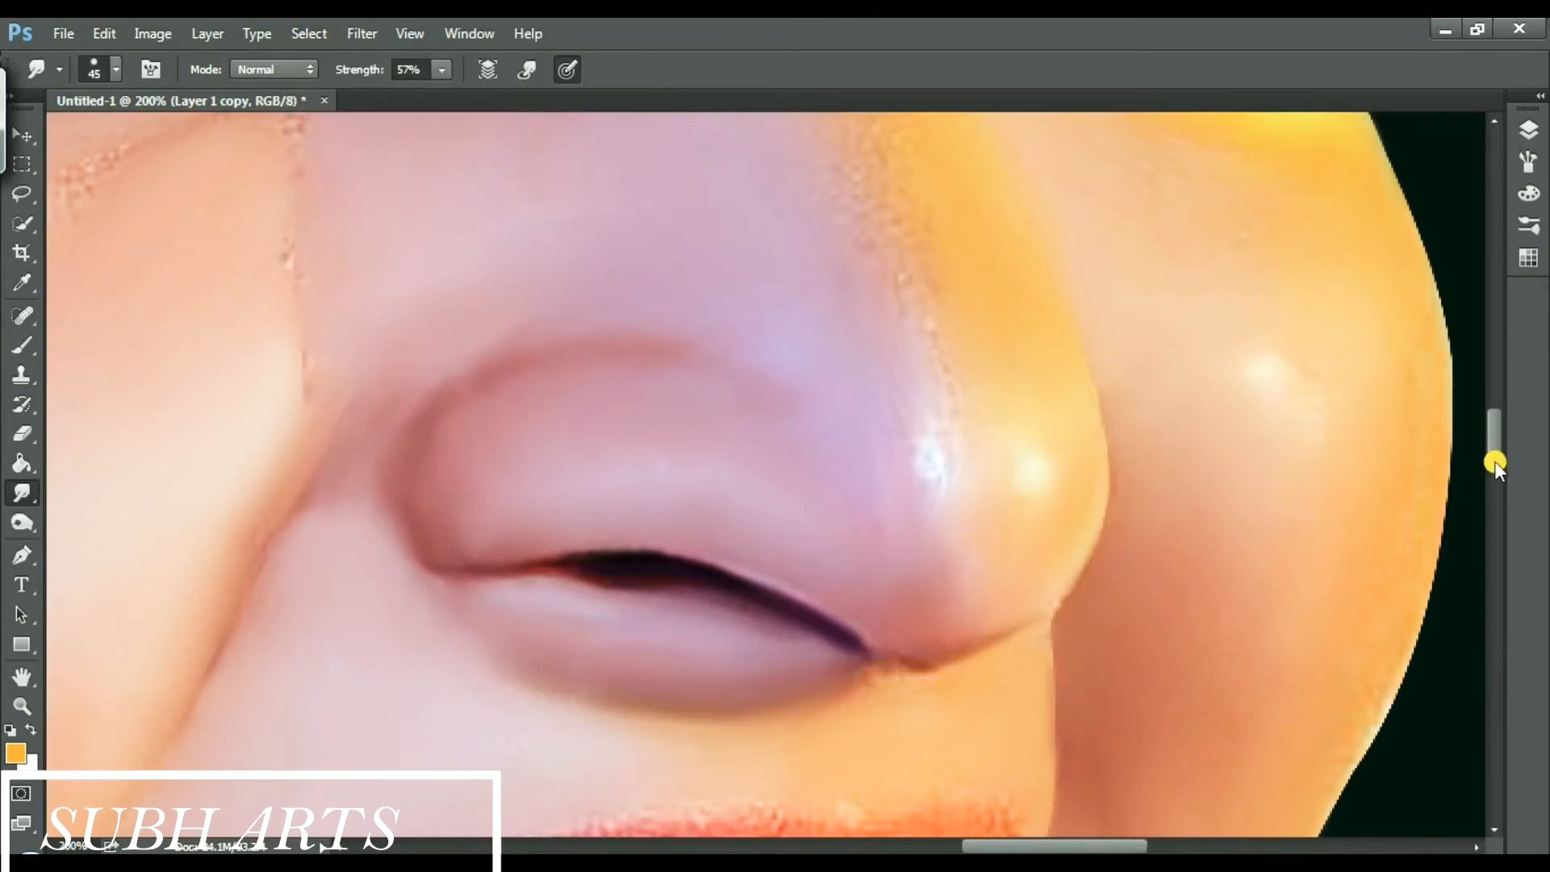
# - Trace a pen path around the orange-lit side of the nose from the tip to between the eyes and convert it to a selection
pyautogui.moveTo(1494, 462); pyautogui.dragTo(1495, 437)
pyautogui.press('p')
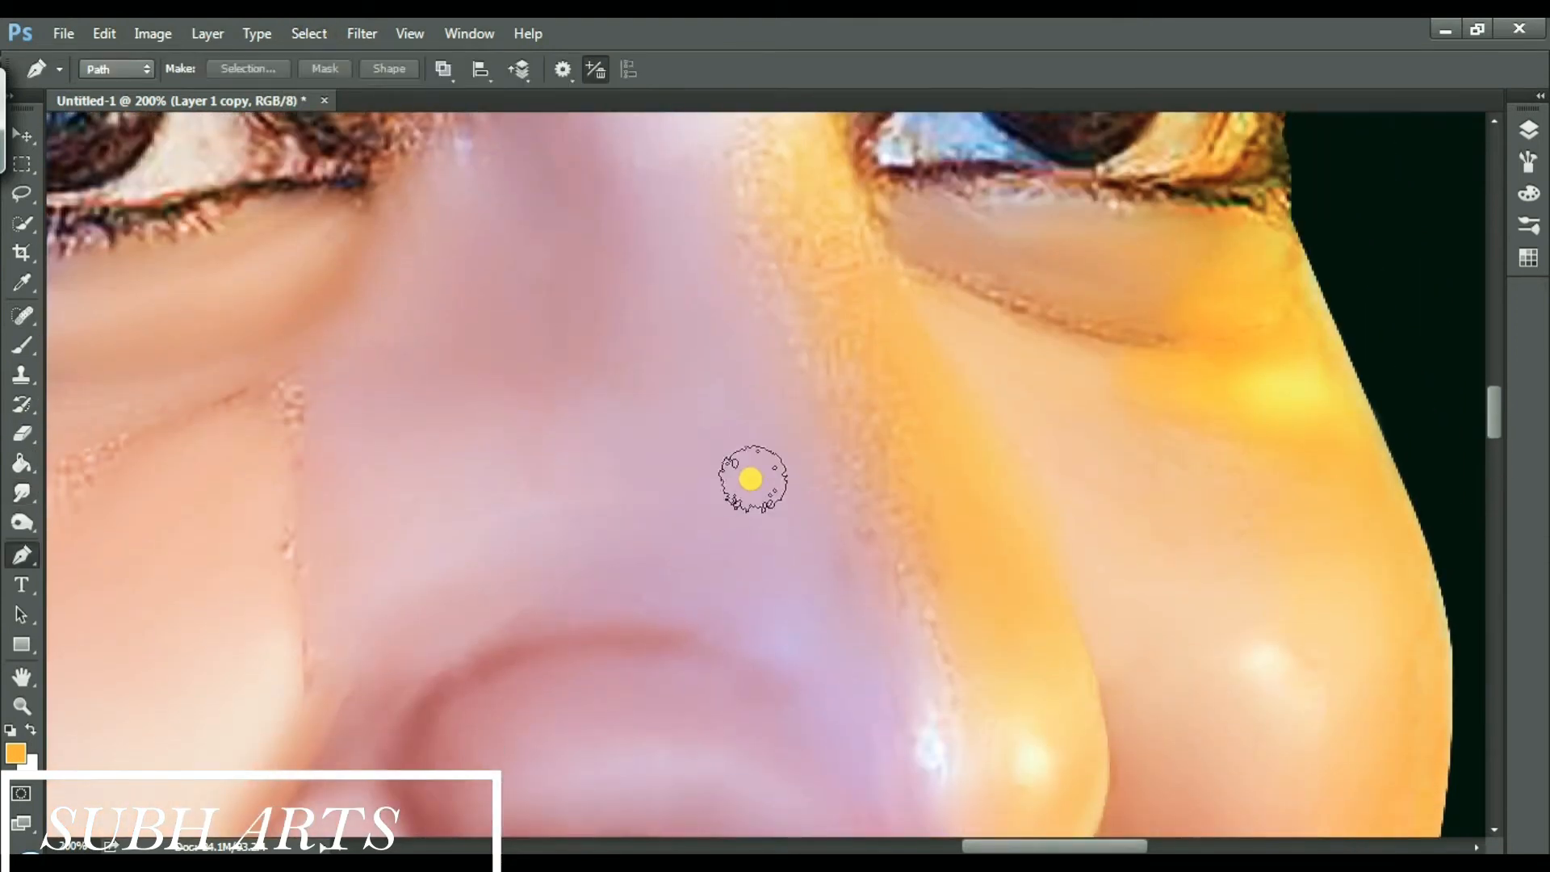
pyautogui.click(727, 248)
pyautogui.click(855, 510)
pyautogui.click(886, 582)
pyautogui.click(916, 655)
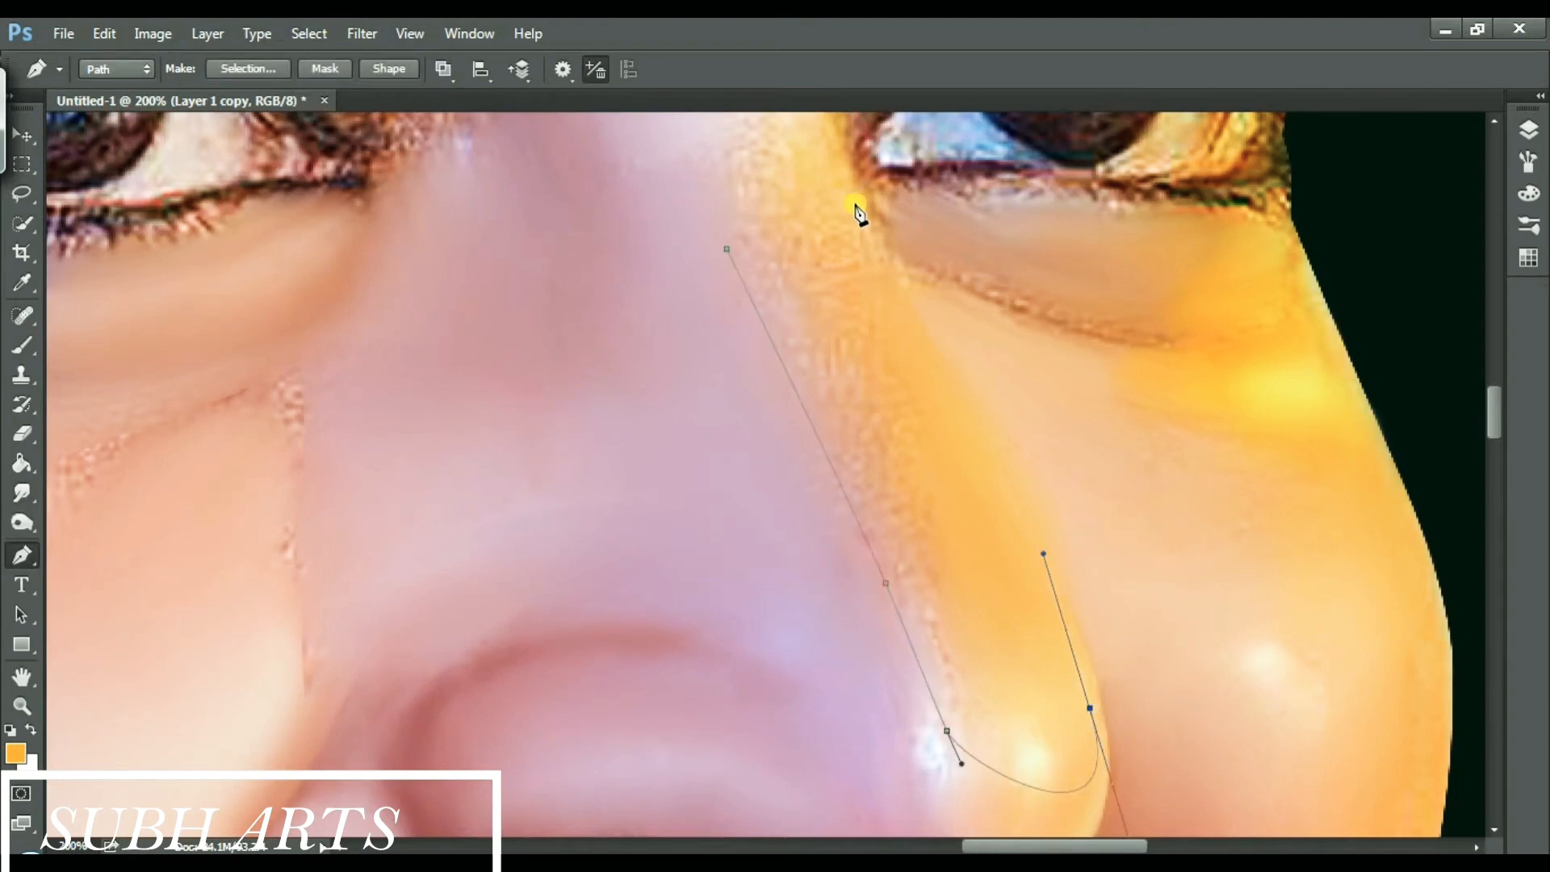
pyautogui.scroll(3, 848, 168)
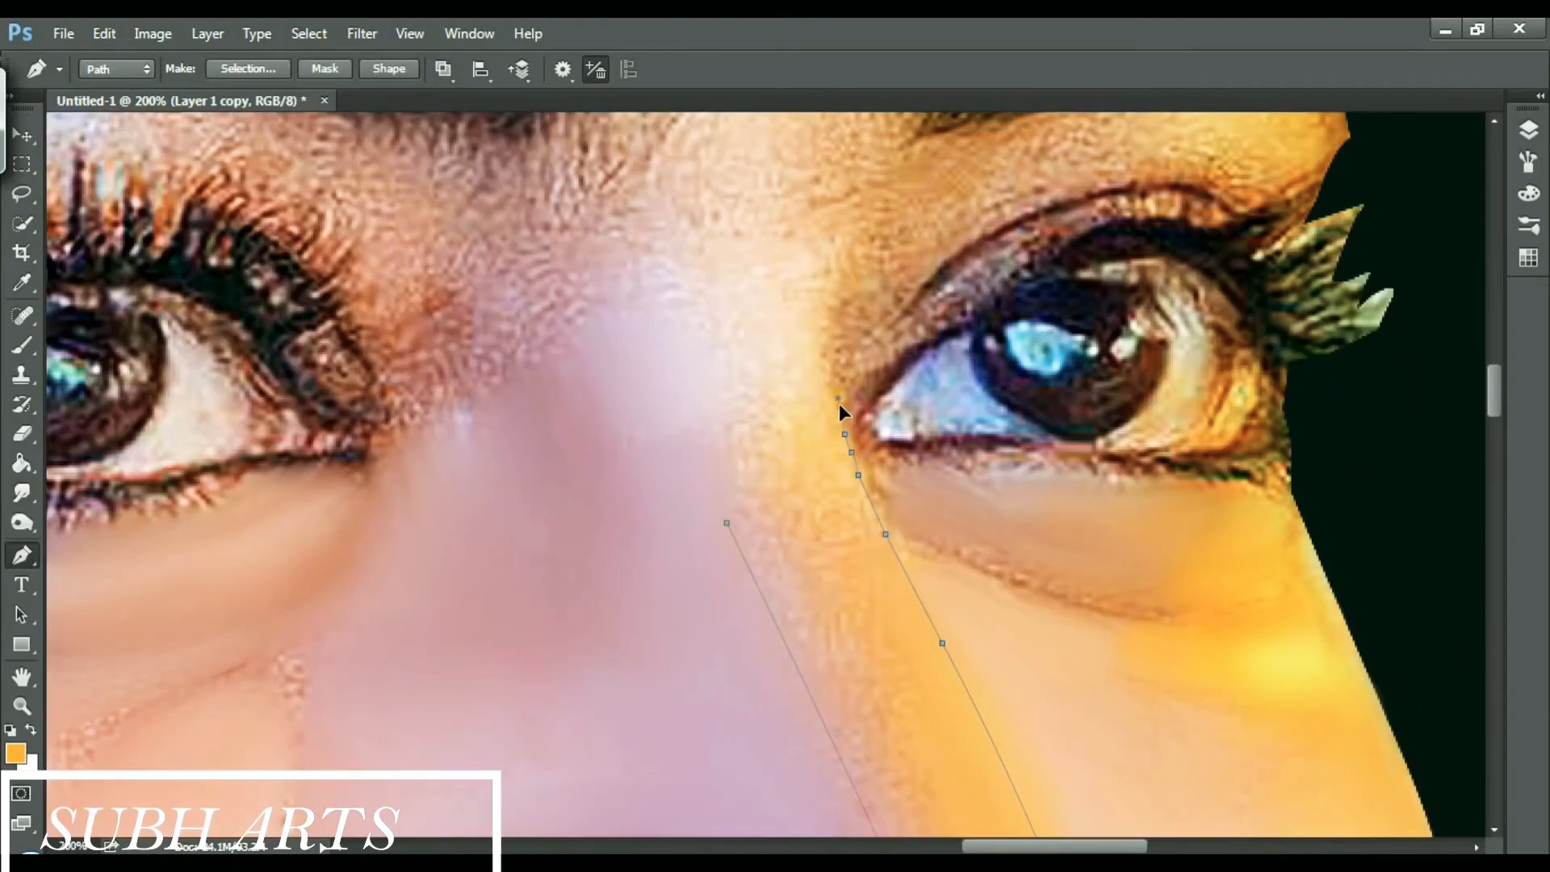
pyautogui.rightClick(701, 363)
pyautogui.click(747, 409)
pyautogui.click(898, 253)
# - Smudge the grainy transition between the pink nose bridge and its orange-lit side smooth with the 45 px brush
pyautogui.click(22, 493)
pyautogui.moveTo(777, 513)
pyautogui.mouseDown()
pyautogui.moveTo(853, 659)
pyautogui.moveTo(848, 583)
pyautogui.moveTo(880, 737)
pyautogui.moveTo(742, 506)
pyautogui.moveTo(855, 526)
pyautogui.moveTo(842, 571)
pyautogui.moveTo(792, 317)
pyautogui.moveTo(778, 373)
pyautogui.moveTo(839, 477)
pyautogui.moveTo(765, 500)
pyautogui.moveTo(731, 298)
pyautogui.moveTo(839, 276)
pyautogui.moveTo(830, 310)
pyautogui.moveTo(721, 355)
pyautogui.moveTo(664, 291)
pyautogui.moveTo(768, 590)
pyautogui.mouseUp()
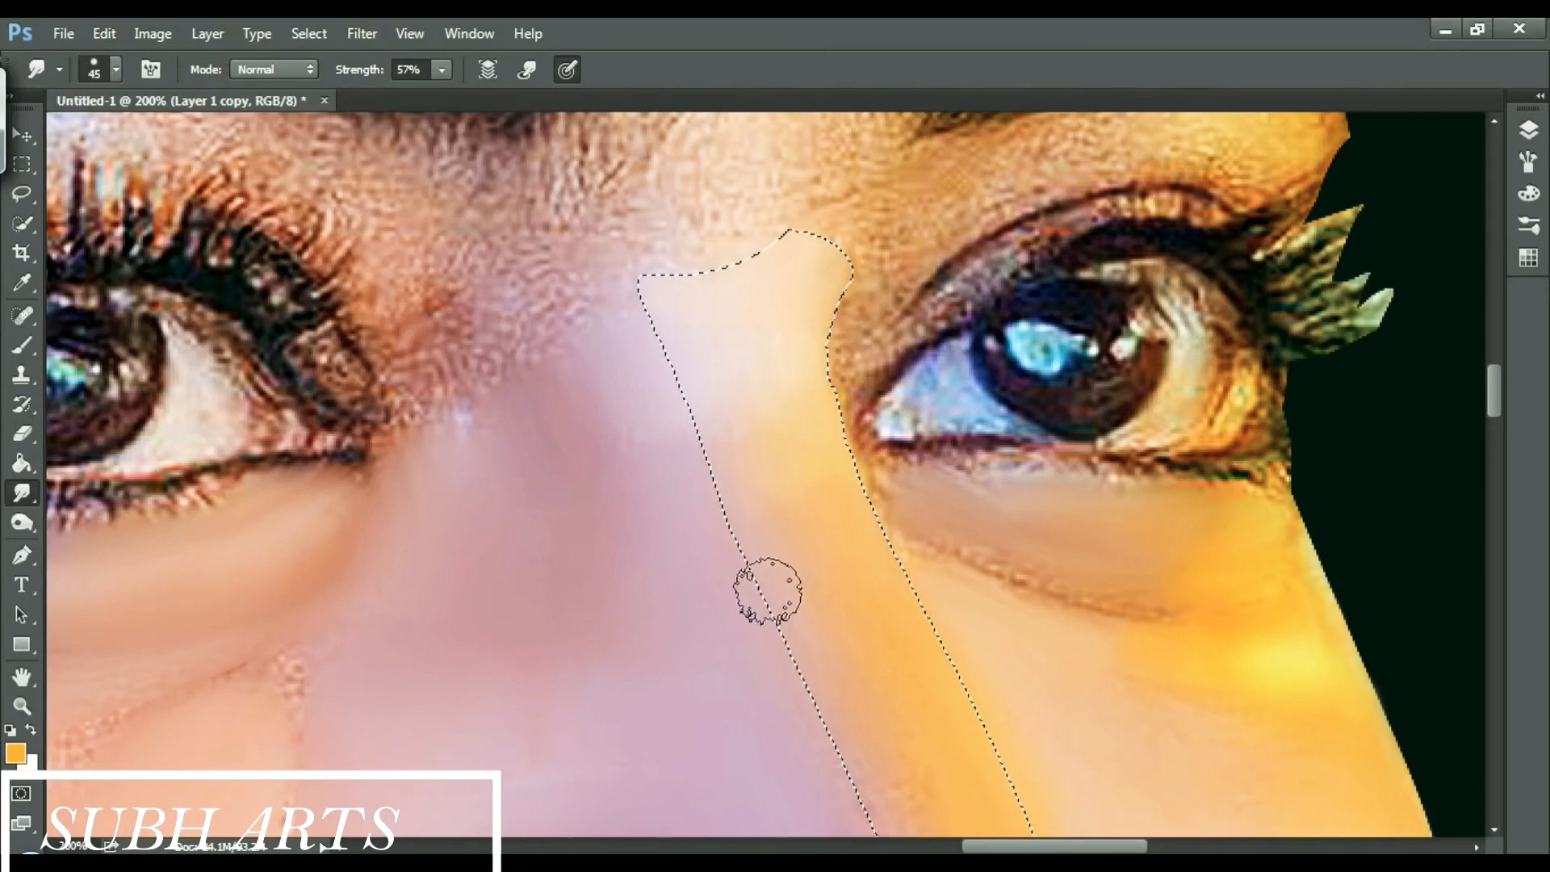
pyautogui.scroll(-5, 768, 590)
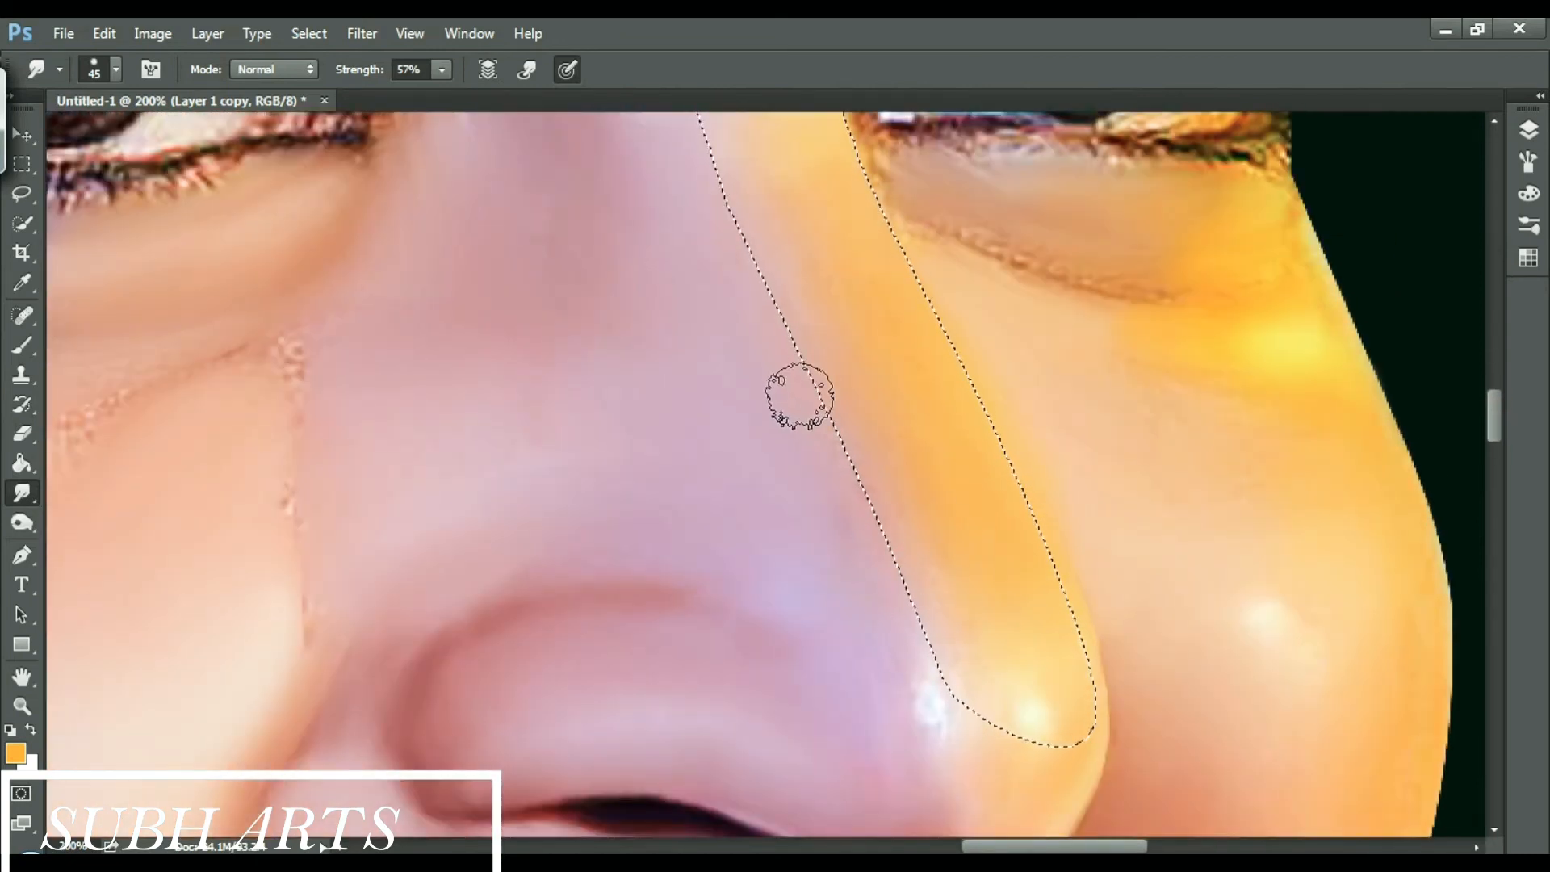
pyautogui.moveTo(735, 194)
pyautogui.mouseDown()
pyautogui.moveTo(788, 408)
pyautogui.moveTo(880, 646)
pyautogui.mouseUp()
pyautogui.moveTo(748, 315); pyautogui.dragTo(761, 200)
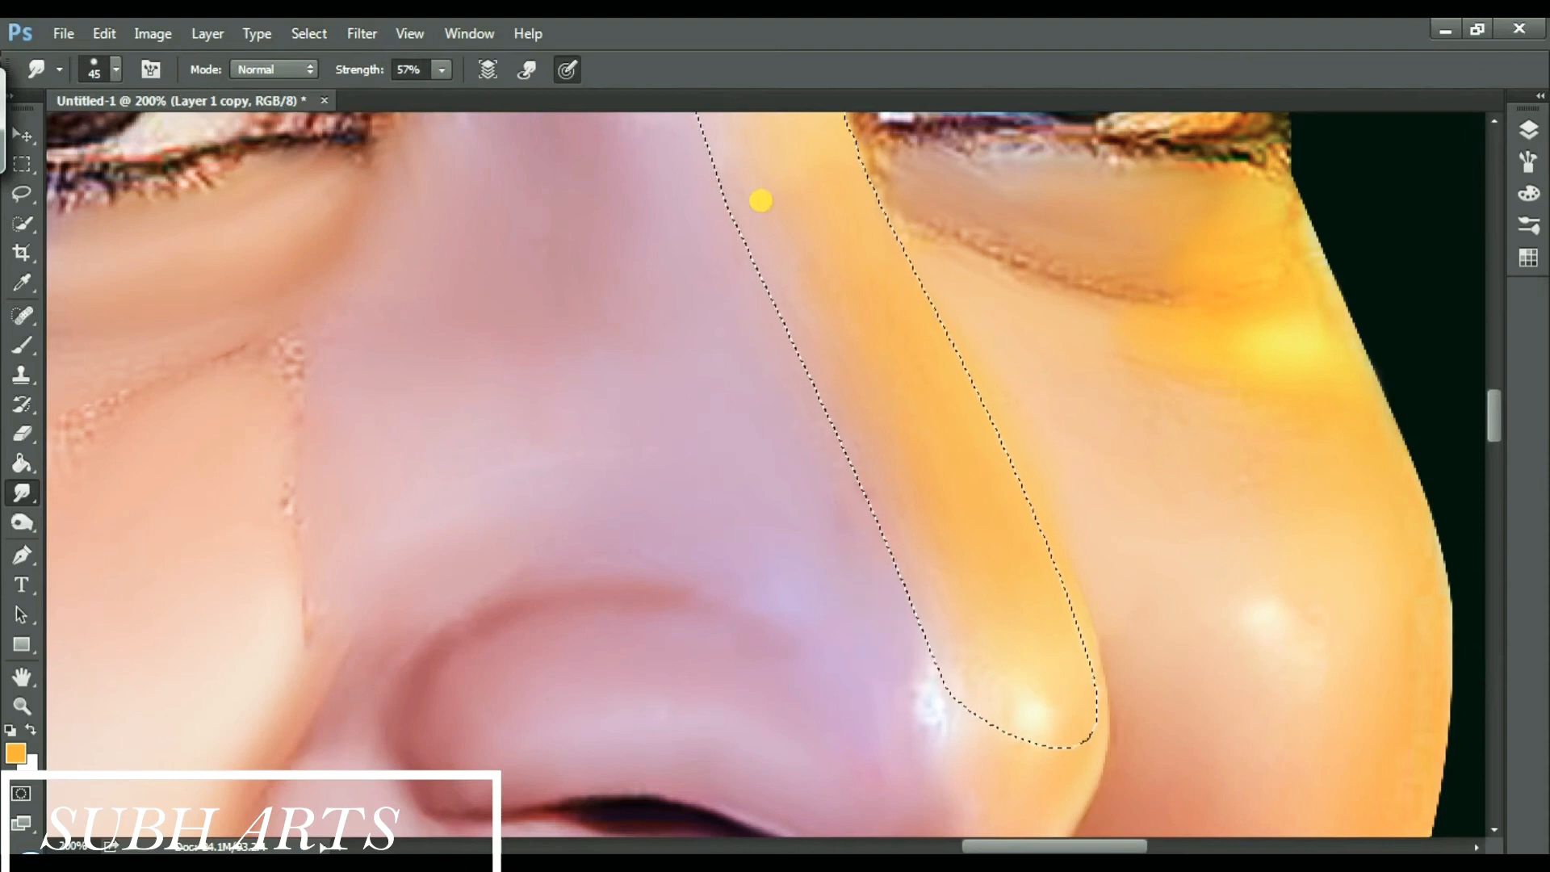
# - Smudge the upper nose bridge and the crease beside the near cheek smooth, and clear the selection
pyautogui.scroll(4, 760, 200)
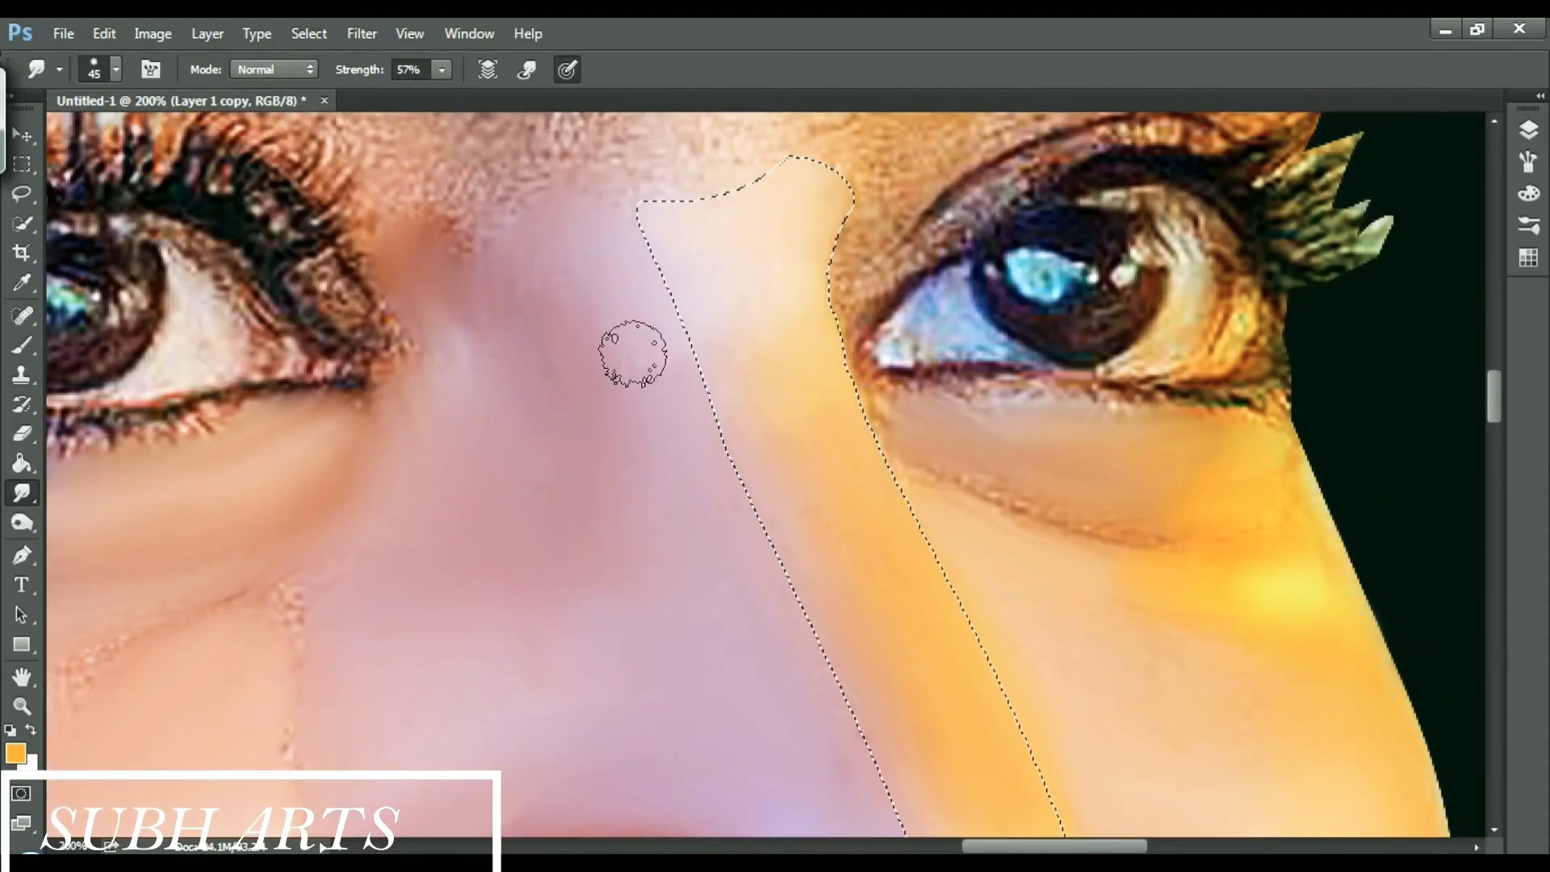
pyautogui.moveTo(301, 740)
pyautogui.mouseDown()
pyautogui.moveTo(231, 595)
pyautogui.moveTo(360, 541)
pyautogui.mouseUp()
pyautogui.hotkey('ctrl', 'd')
pyautogui.moveTo(857, 212); pyautogui.dragTo(866, 199)
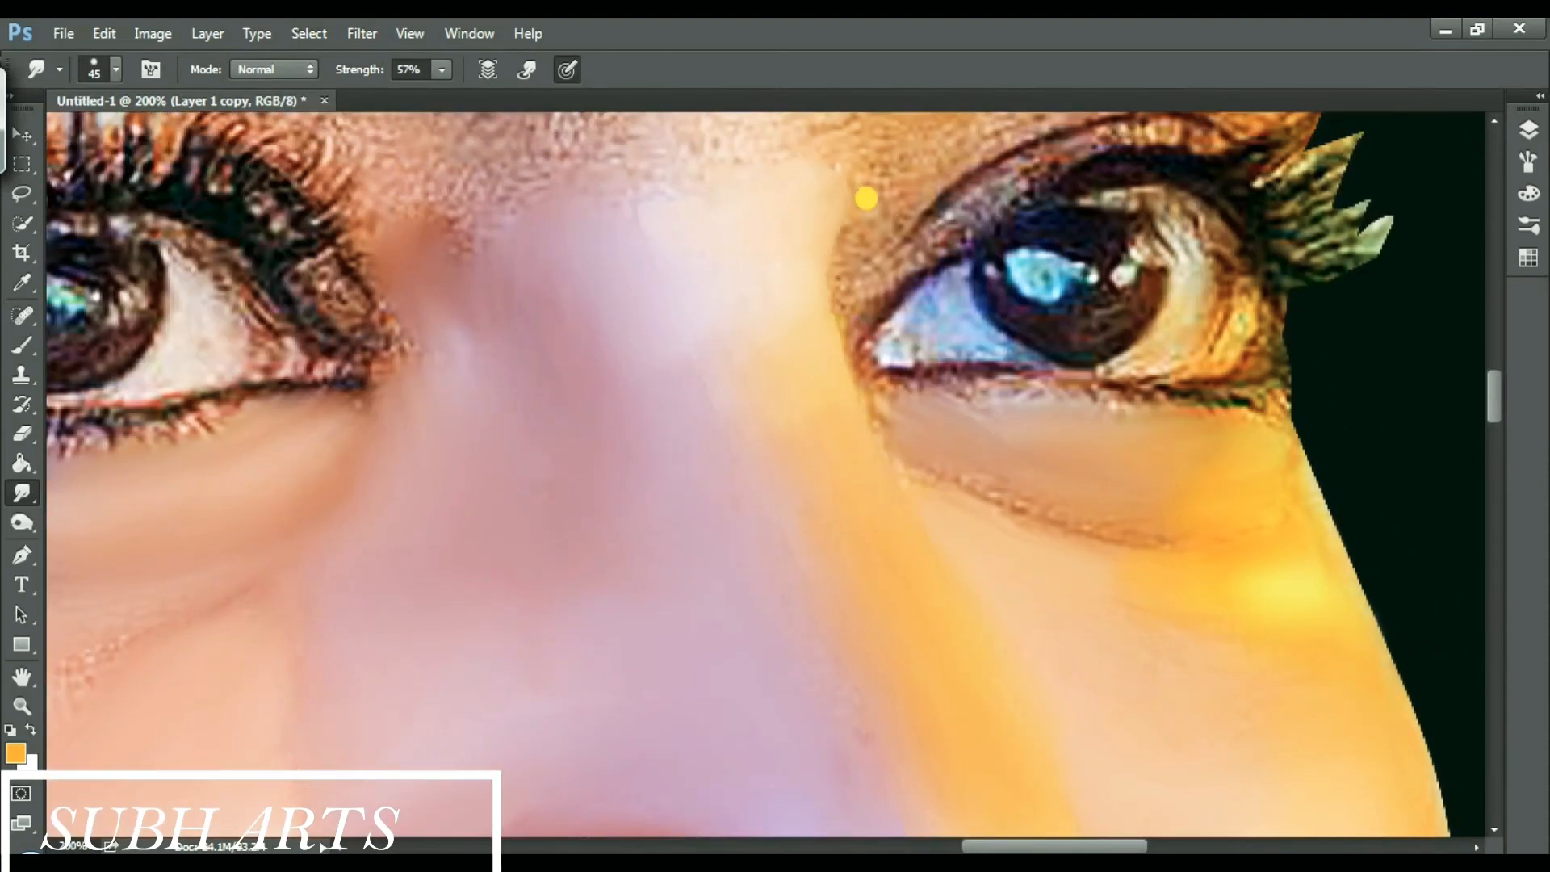
# - Smudge the skin between the eyebrows and around the green bindi smooth with a 70 px brush
pyautogui.scroll(-8, 866, 199)
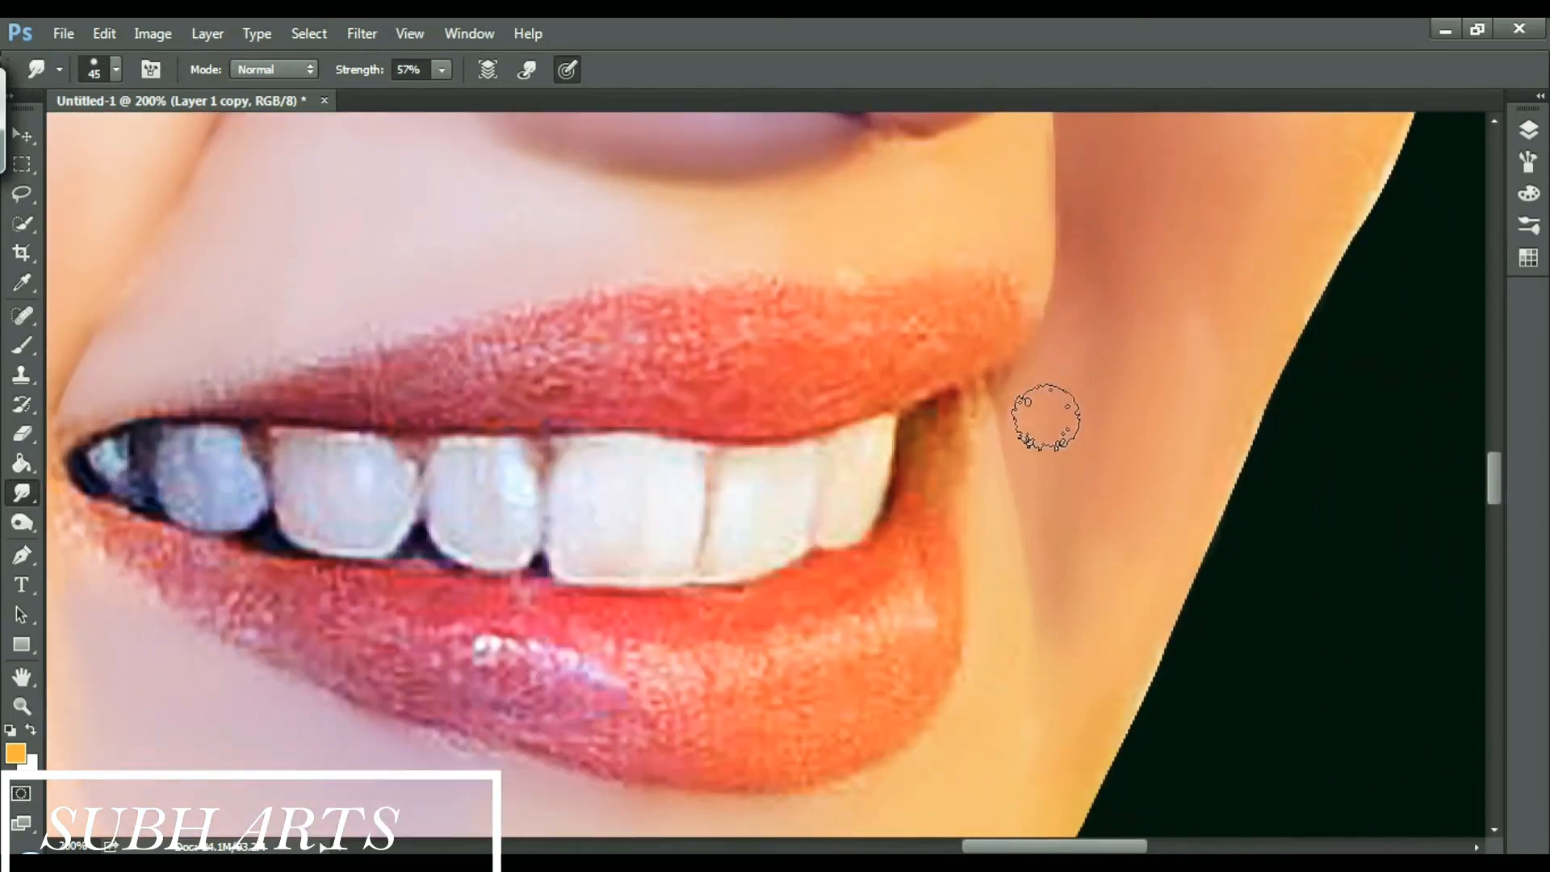
pyautogui.hotkey('ctrl', '0')
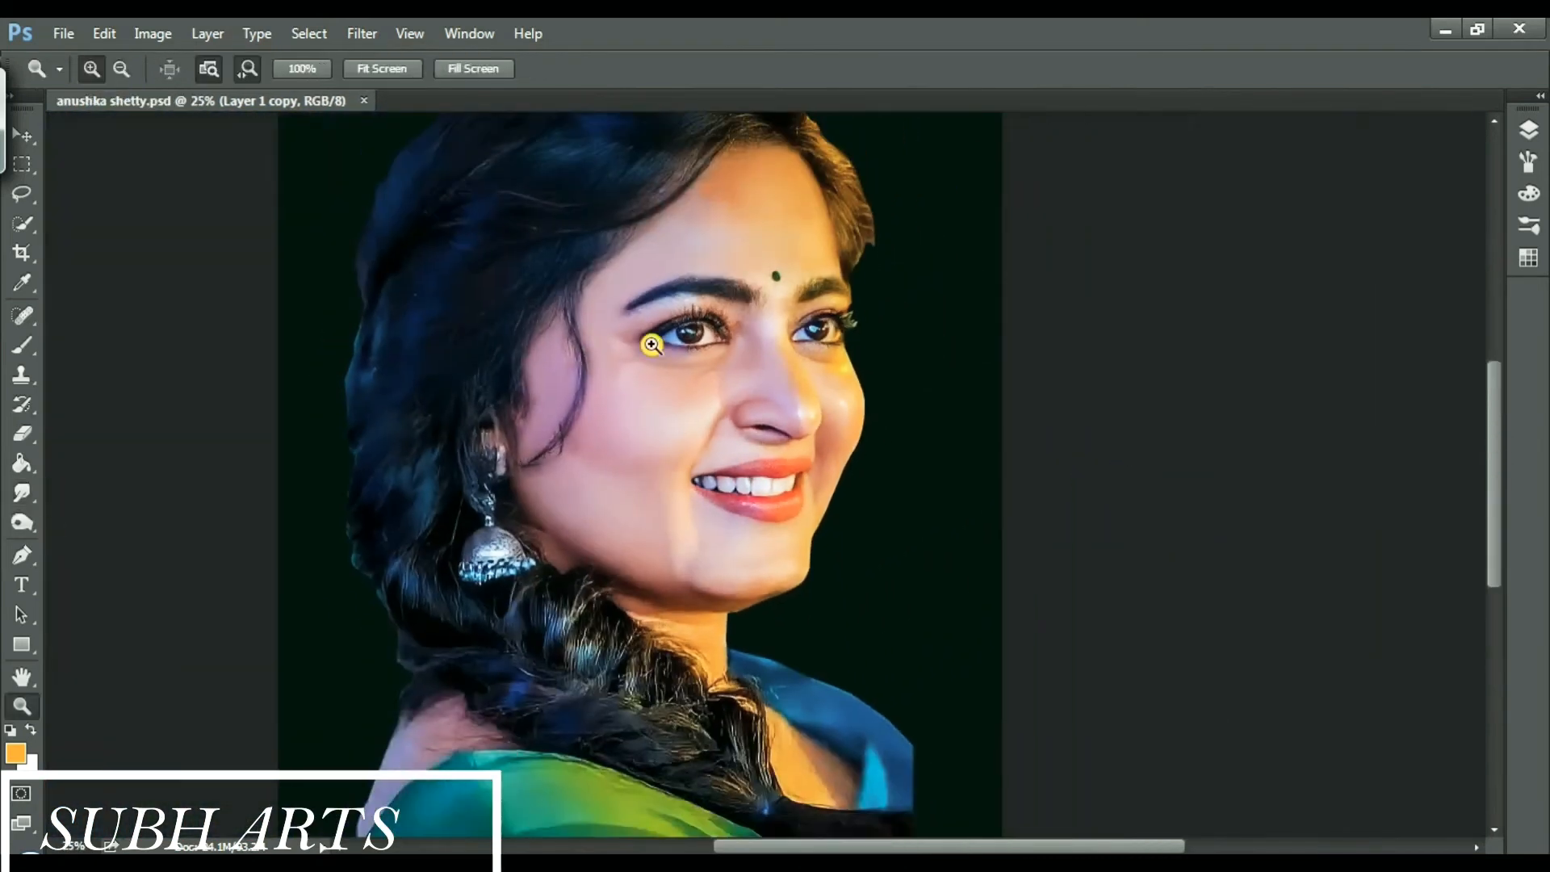
pyautogui.click(682, 343)
pyautogui.click(811, 386)
pyautogui.click(825, 375)
pyautogui.click(826, 367)
pyautogui.click(820, 363)
pyautogui.click(22, 492)
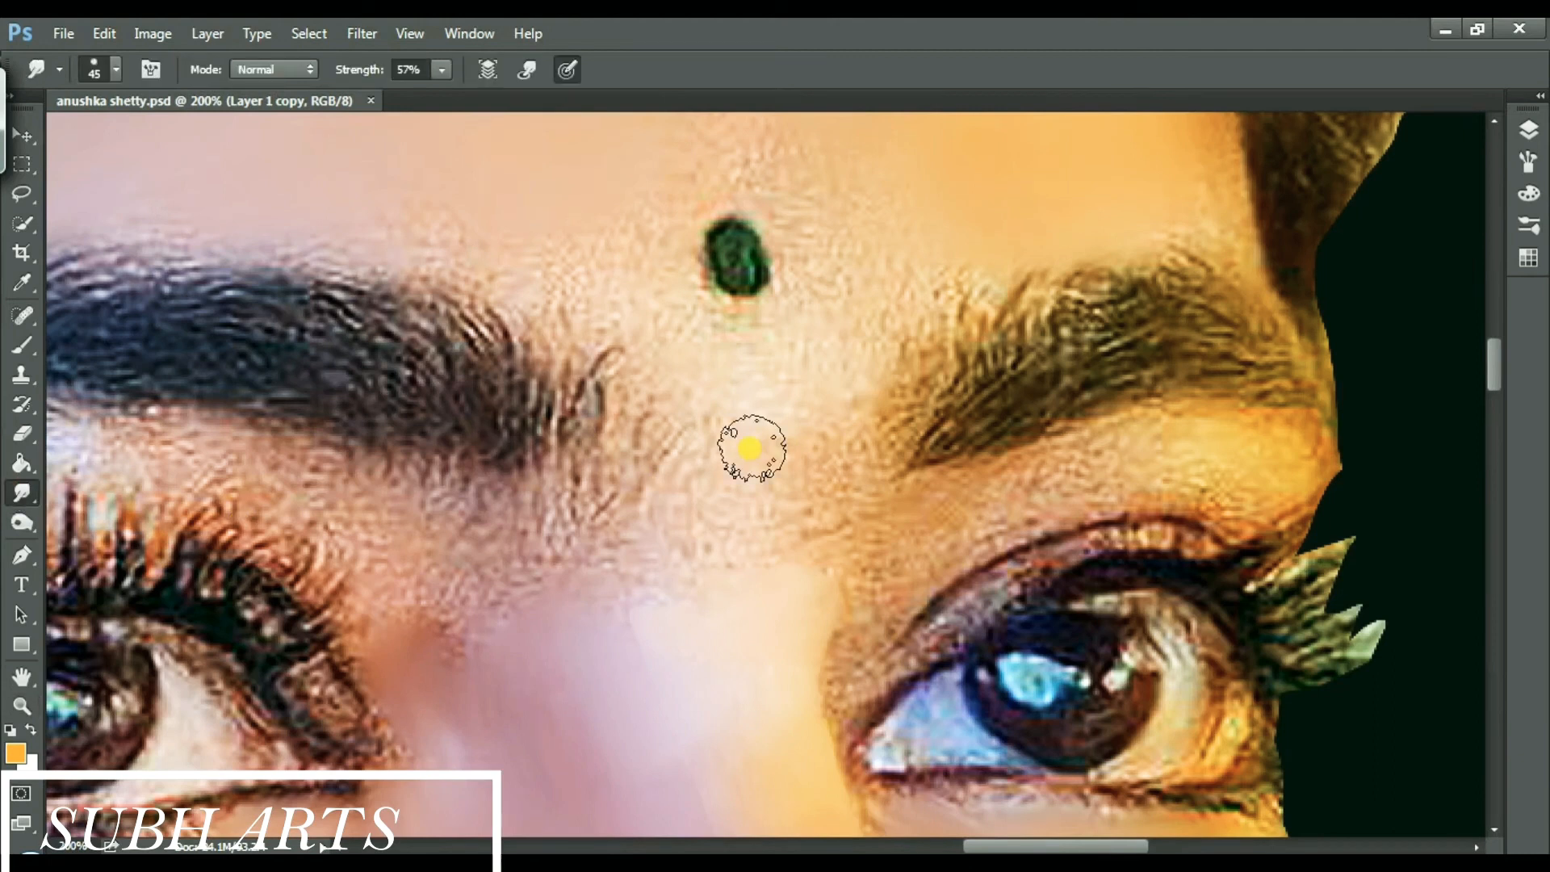
pyautogui.press(']')
pyautogui.press(']')
pyautogui.press(']')
pyautogui.moveTo(764, 518)
pyautogui.mouseDown()
pyautogui.moveTo(752, 485)
pyautogui.moveTo(688, 470)
pyautogui.moveTo(816, 462)
pyautogui.moveTo(795, 484)
pyautogui.mouseUp()
pyautogui.moveTo(794, 384)
pyautogui.mouseDown()
pyautogui.moveTo(657, 353)
pyautogui.moveTo(510, 247)
pyautogui.moveTo(628, 257)
pyautogui.moveTo(729, 366)
pyautogui.moveTo(859, 229)
pyautogui.moveTo(891, 285)
pyautogui.mouseUp()
pyautogui.moveTo(1493, 374); pyautogui.dragTo(1493, 362)
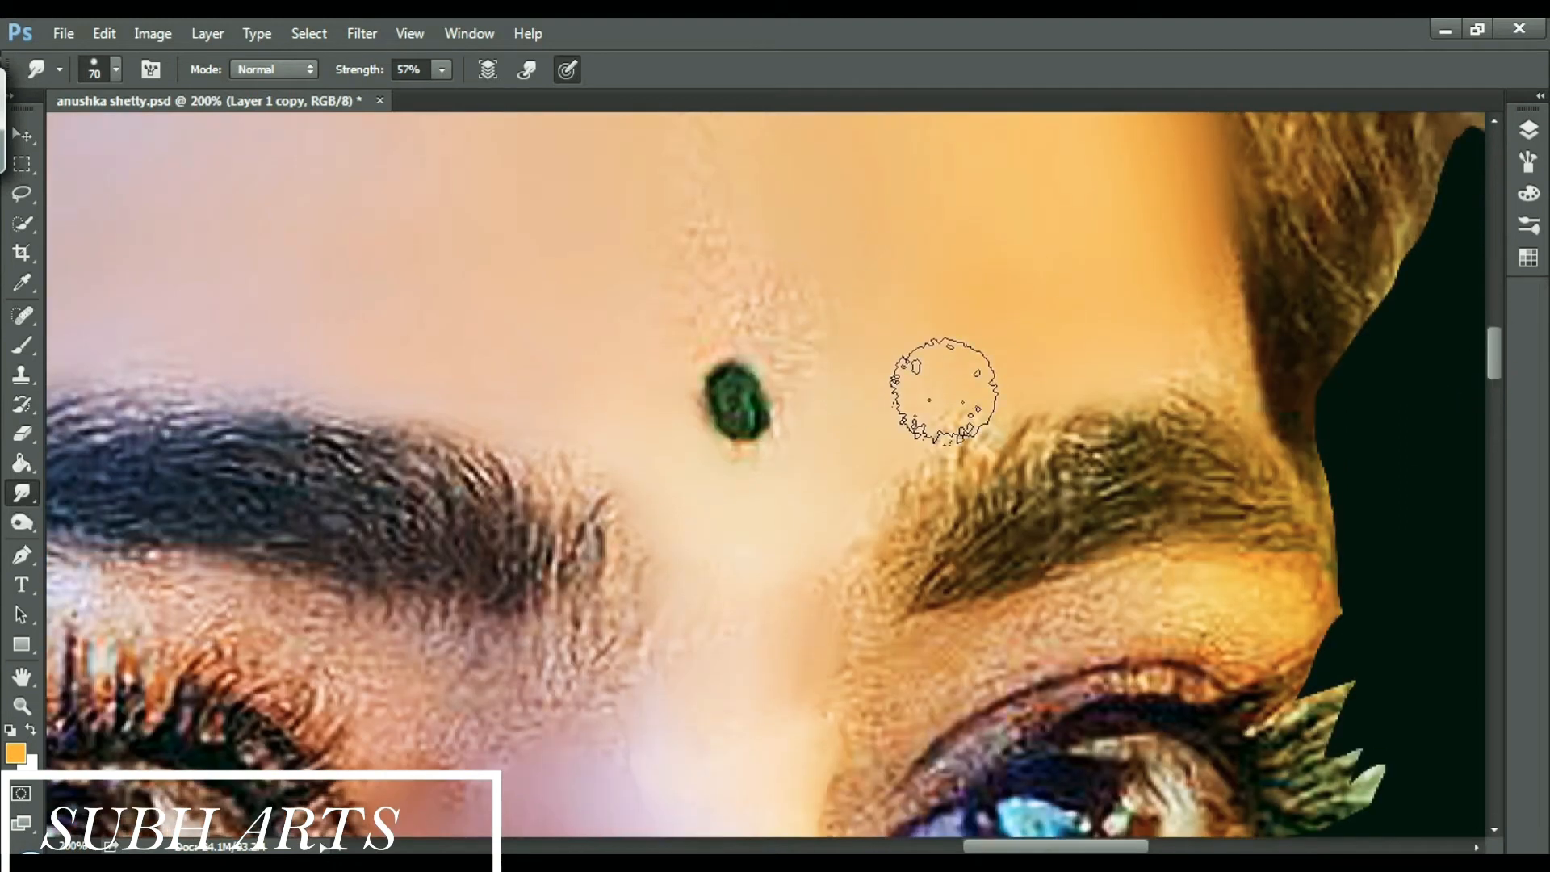
pyautogui.moveTo(787, 300)
pyautogui.mouseDown()
pyautogui.moveTo(713, 305)
pyautogui.moveTo(816, 416)
pyautogui.mouseUp()
# - Trace the lower lip with a pen path along its outer edge and the teeth, and convert it to a selection
pyautogui.moveTo(1494, 361)
pyautogui.mouseDown()
pyautogui.moveTo(1493, 333)
pyautogui.moveTo(1471, 401)
pyautogui.moveTo(1492, 495)
pyautogui.mouseUp()
pyautogui.press('[')
pyautogui.press('[')
pyautogui.press('[')
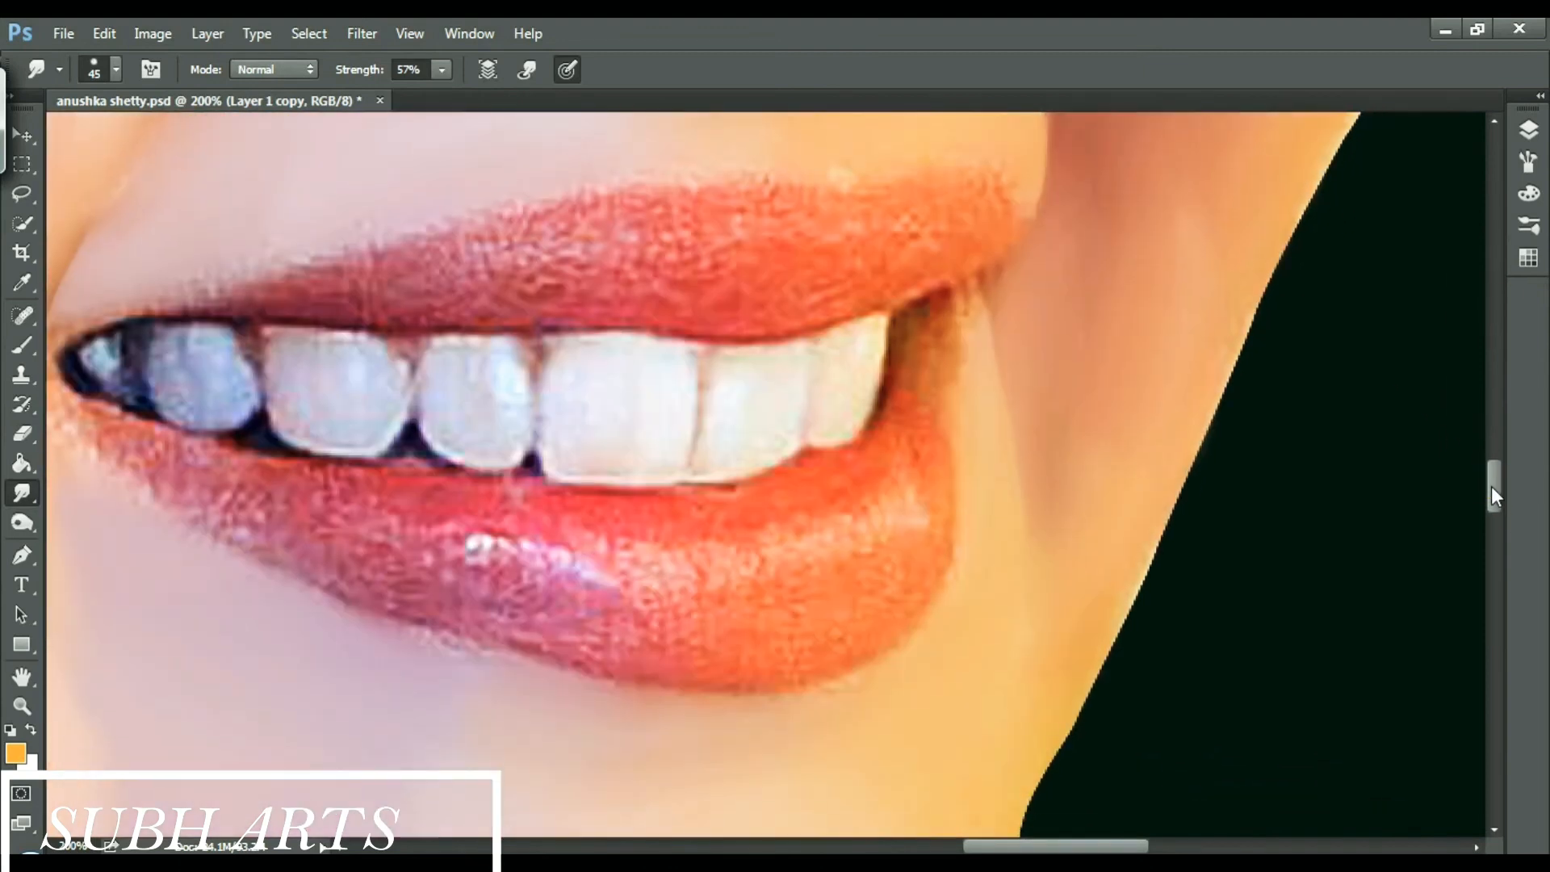
pyautogui.click(22, 556)
pyautogui.moveTo(1084, 845); pyautogui.dragTo(1076, 845)
pyautogui.click(1021, 290)
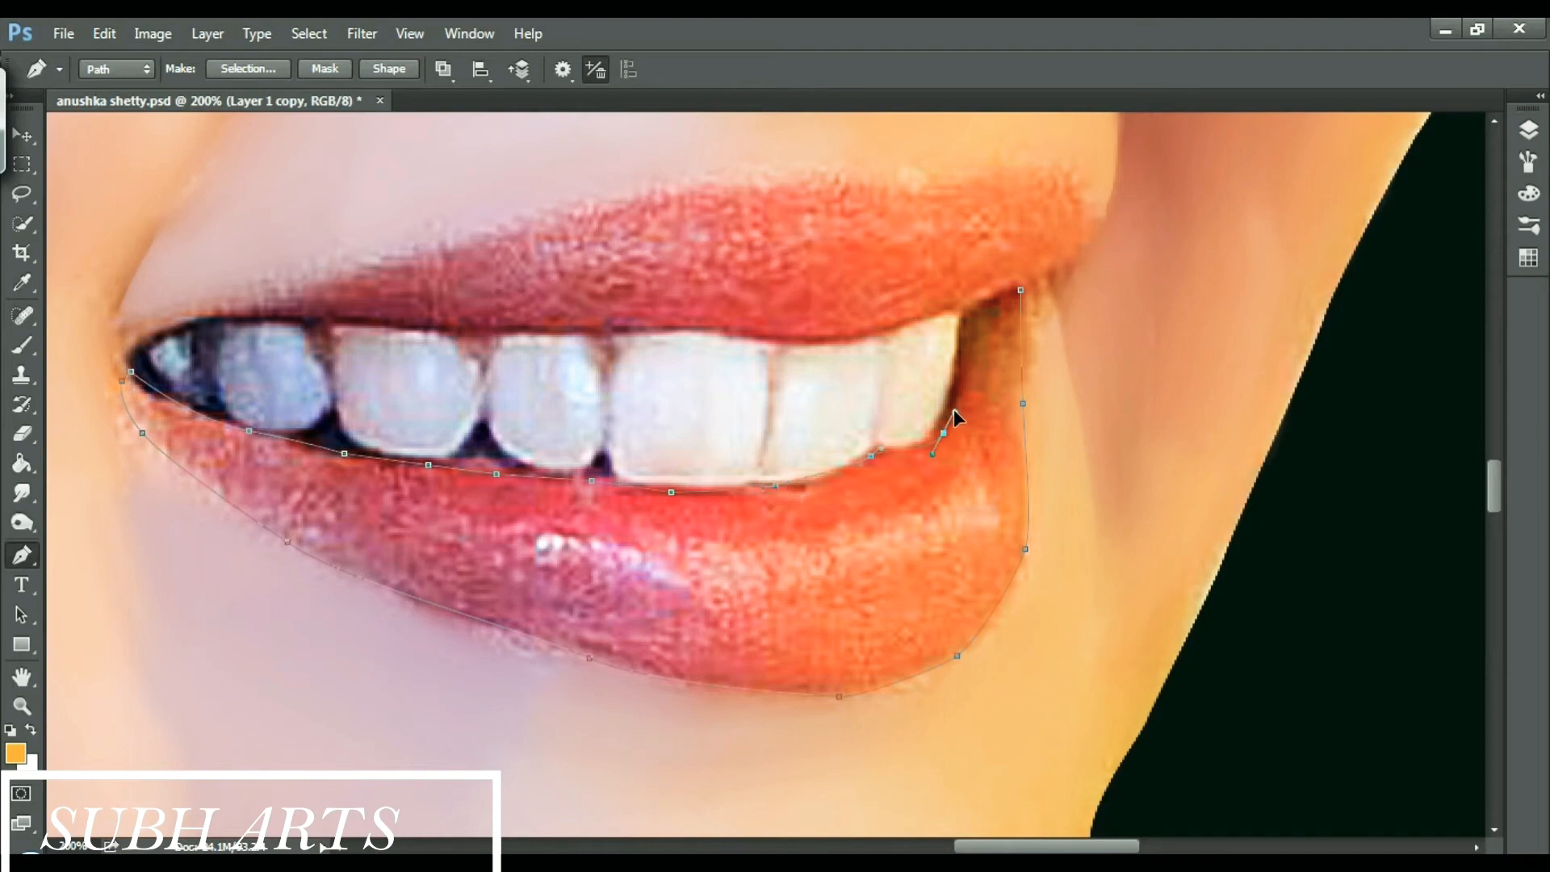
pyautogui.rightClick(948, 483)
pyautogui.click(1009, 575)
pyautogui.click(904, 233)
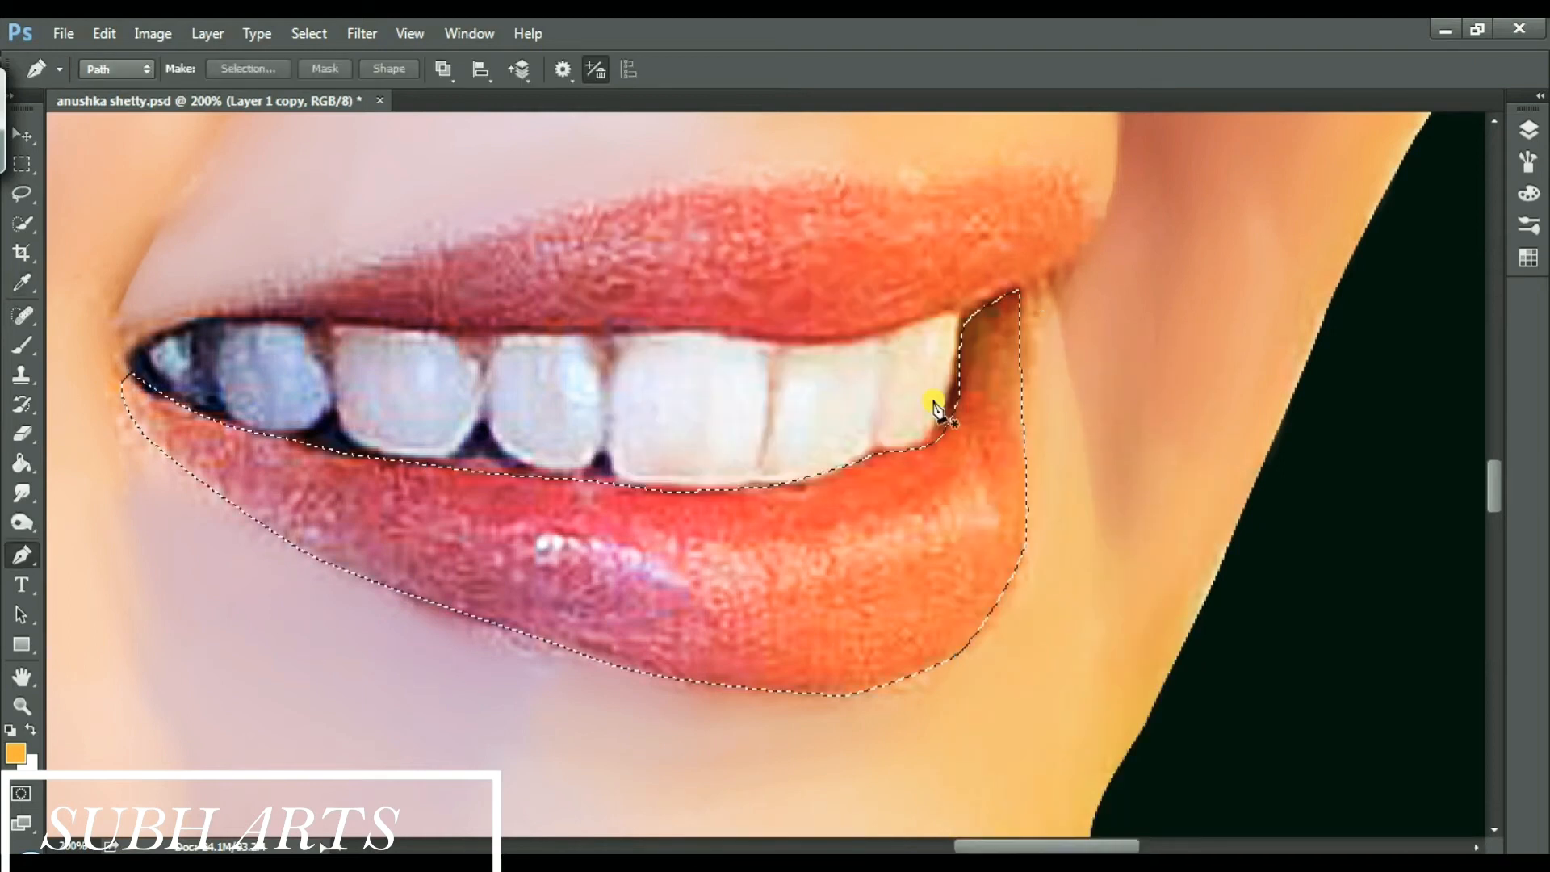
# - Adjust the tones of the selected lower lip slightly with Curves
pyautogui.hotkey('ctrl', 'm')
pyautogui.moveTo(851, 136); pyautogui.dragTo(1268, 268)
pyautogui.moveTo(1102, 490); pyautogui.dragTo(1107, 498)
pyautogui.click(1508, 309)
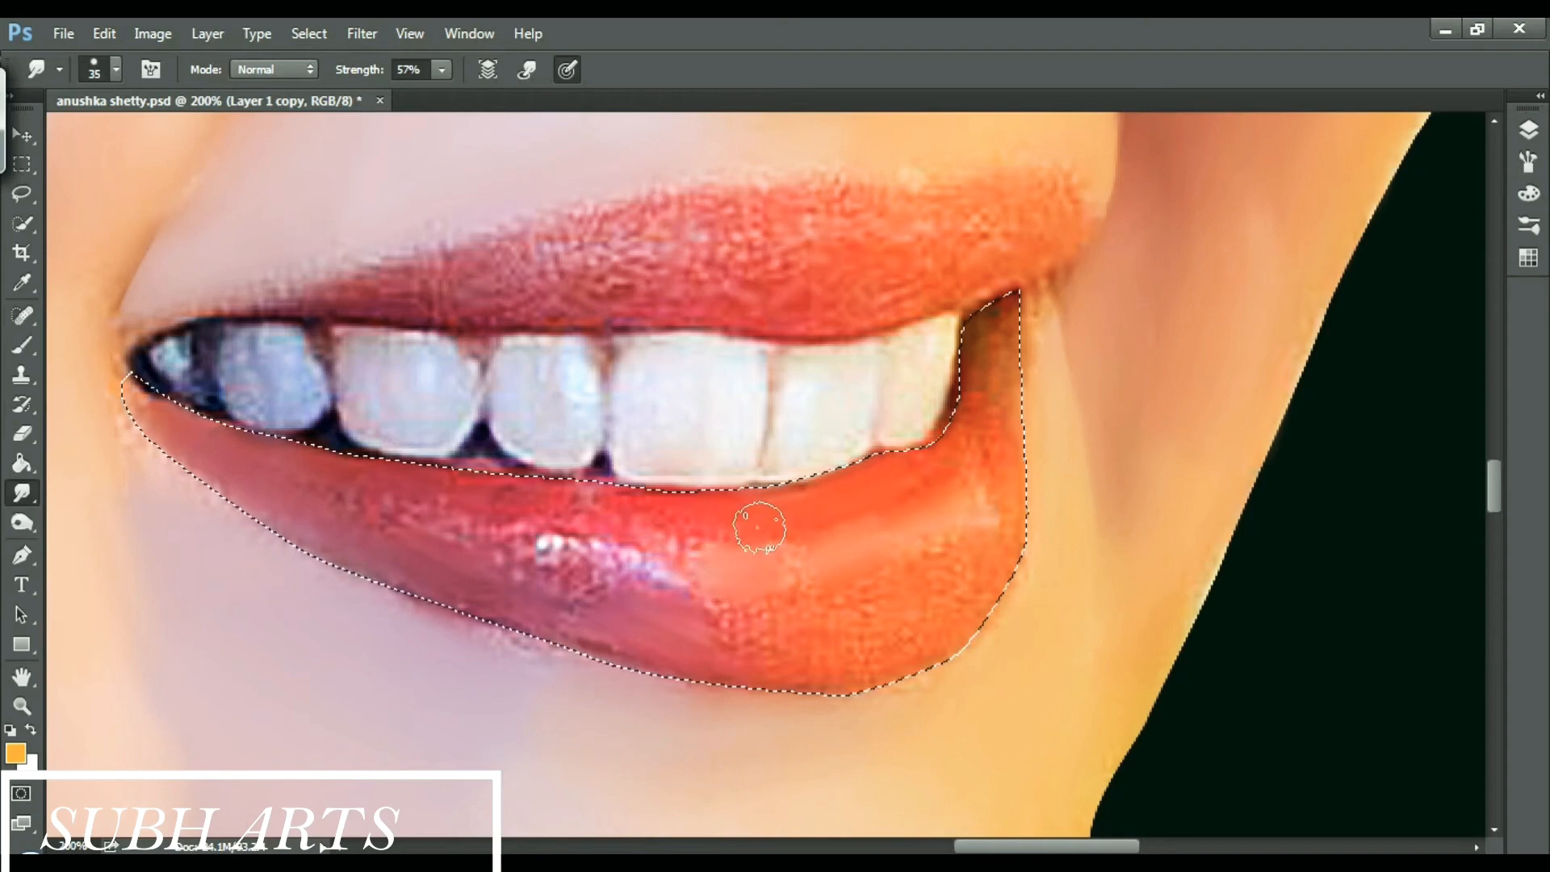
# - Smudge the lower lip texture smooth inside the selection, alternating between 45 px and 35 px brush sizes
pyautogui.press(']')
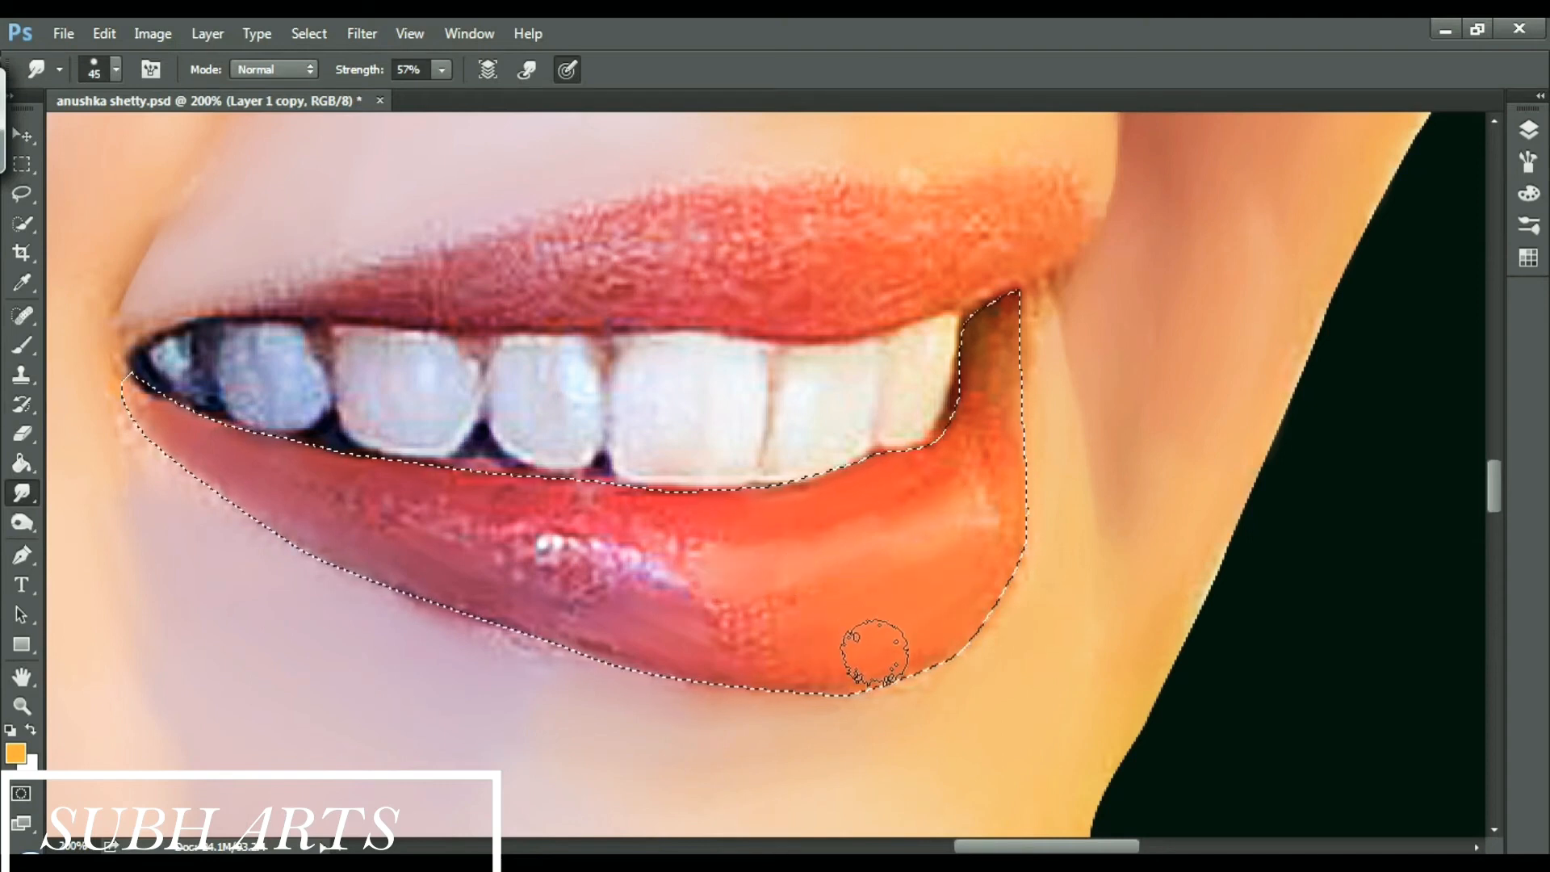
pyautogui.press('[')
pyautogui.moveTo(989, 428); pyautogui.dragTo(994, 382)
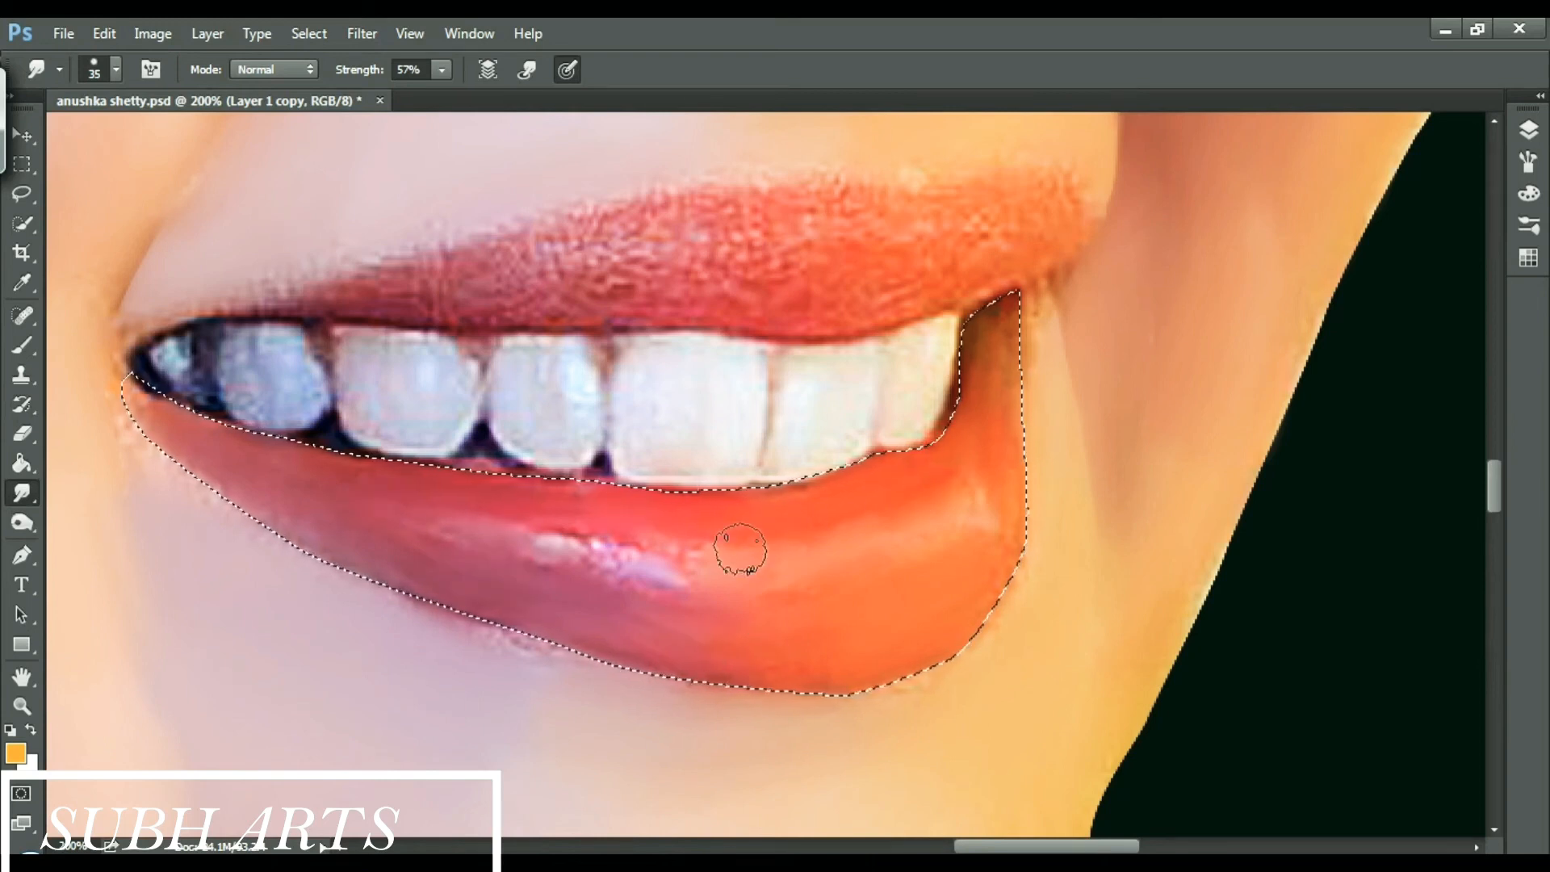
# - Invert the selection and smudge the skin along the lower lip's outer edge smooth
pyautogui.click(322, 47)
pyautogui.click(364, 71)
pyautogui.click(309, 36)
pyautogui.click(600, 625)
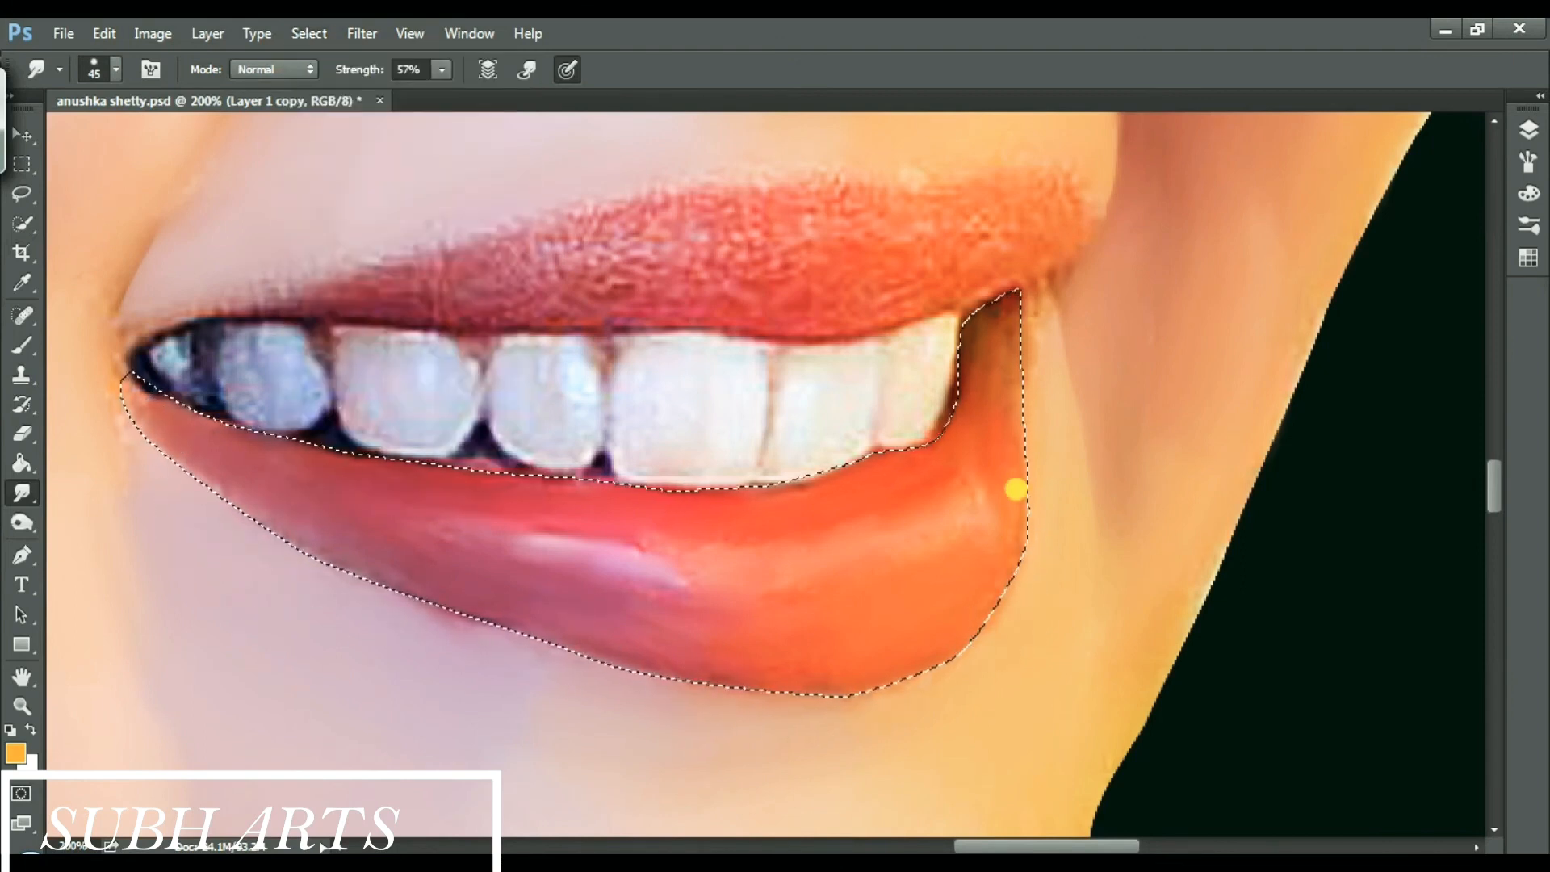
# - Shift the lower lip toward a pinkish red with Color Balance and deselect
pyautogui.hotkey('ctrl', 'b')
pyautogui.moveTo(730, 332); pyautogui.dragTo(651, 365)
pyautogui.moveTo(731, 304); pyautogui.dragTo(713, 327)
pyautogui.click(976, 285)
pyautogui.hotkey('ctrl', 'b')
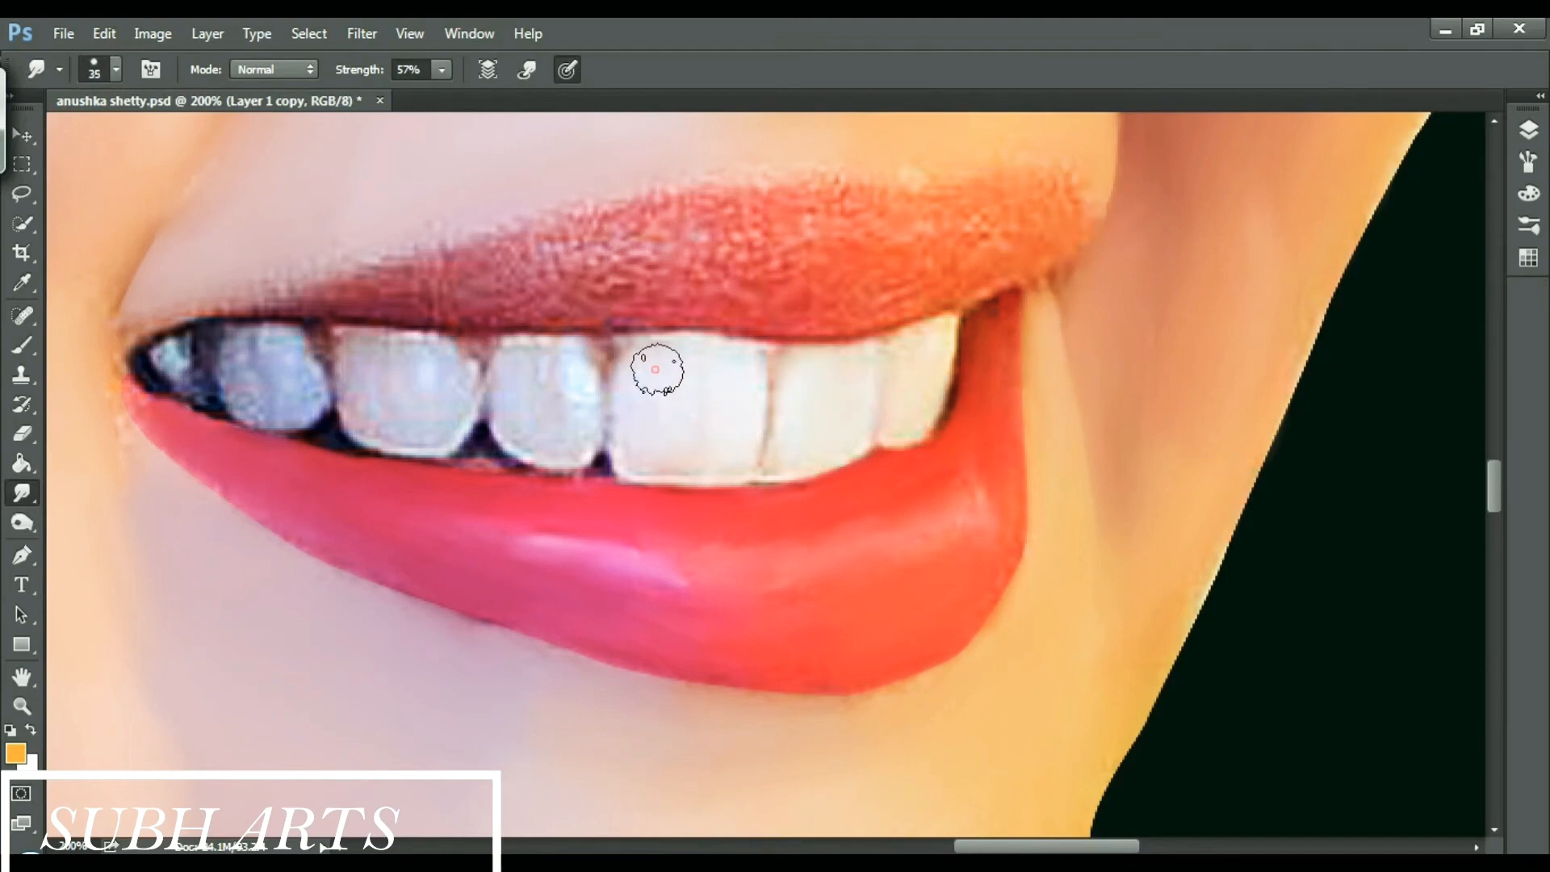
# - Smudge the upper teeth smooth one by one with the 35 px brush and check the whole portrait
pyautogui.moveTo(261, 353)
pyautogui.mouseDown()
pyautogui.moveTo(250, 388)
pyautogui.moveTo(282, 398)
pyautogui.mouseUp()
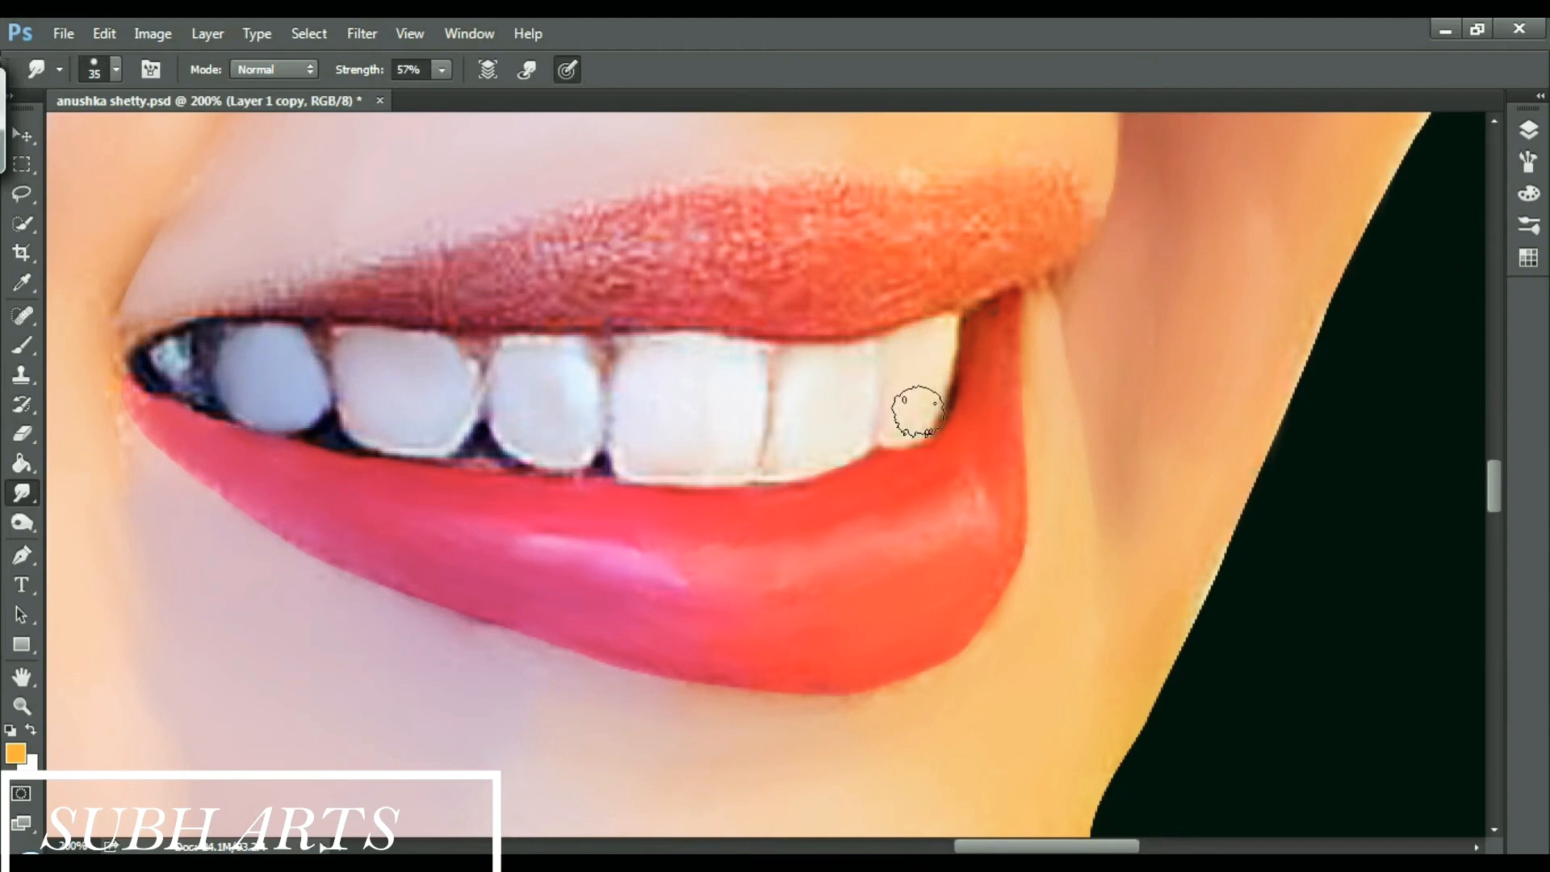
pyautogui.hotkey('ctrl', '-')
pyautogui.hotkey('ctrl', '-')
pyautogui.hotkey('ctrl', '-')
pyautogui.hotkey('ctrl', '-')
pyautogui.hotkey('ctrl', '-')
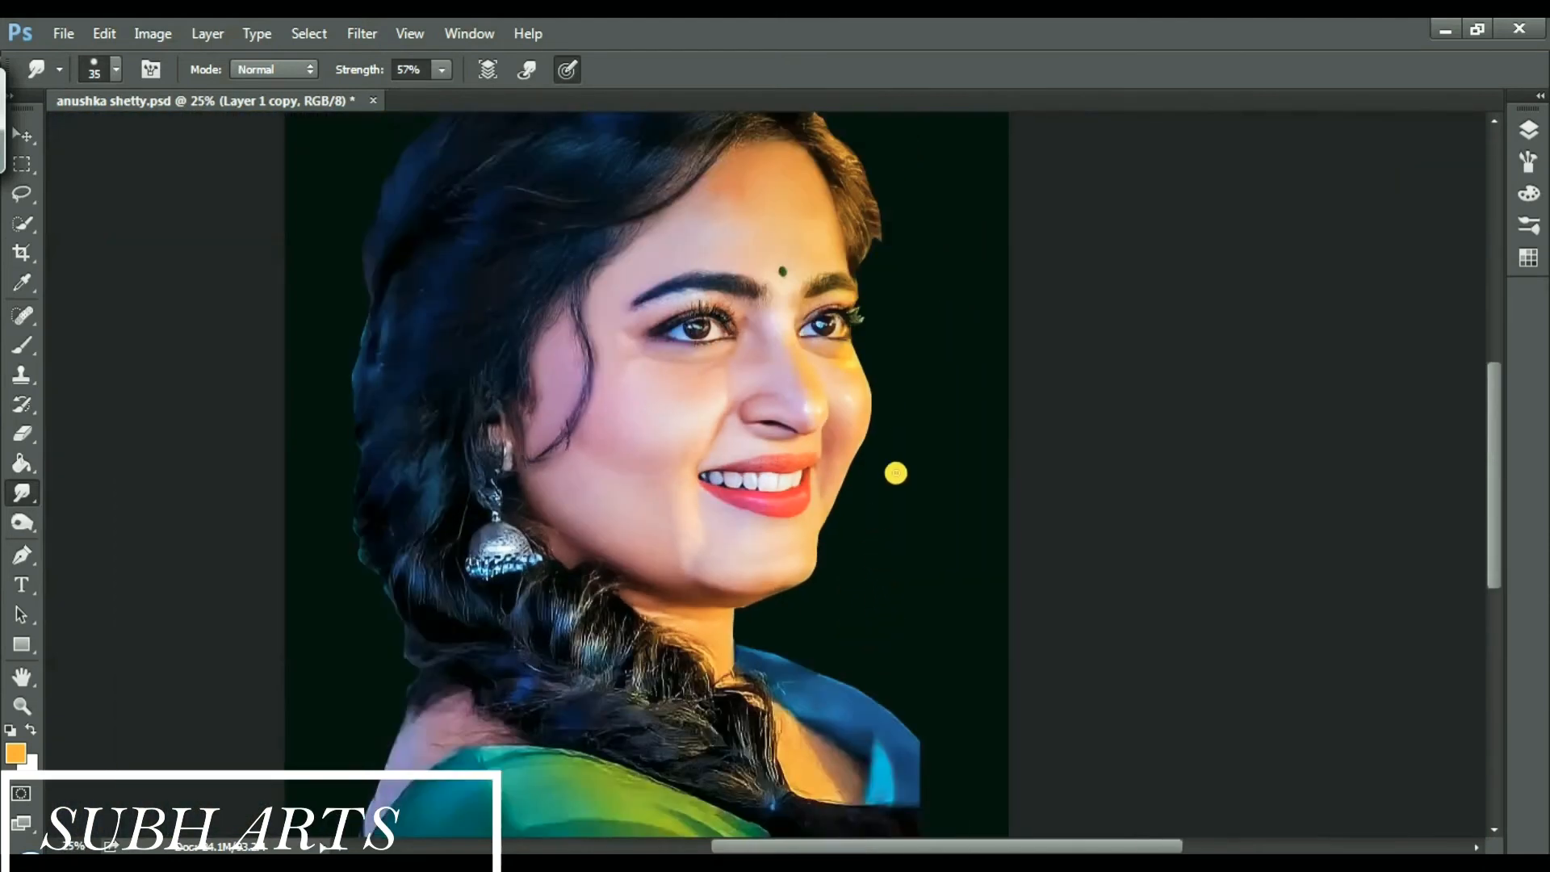
# - Trace the upper lip with a pen path and convert it to an anti-aliased selection with 0 px feather
pyautogui.hotkey('ctrl', '+')
pyautogui.hotkey('ctrl', '+')
pyautogui.hotkey('ctrl', '+')
pyautogui.hotkey('ctrl', '+')
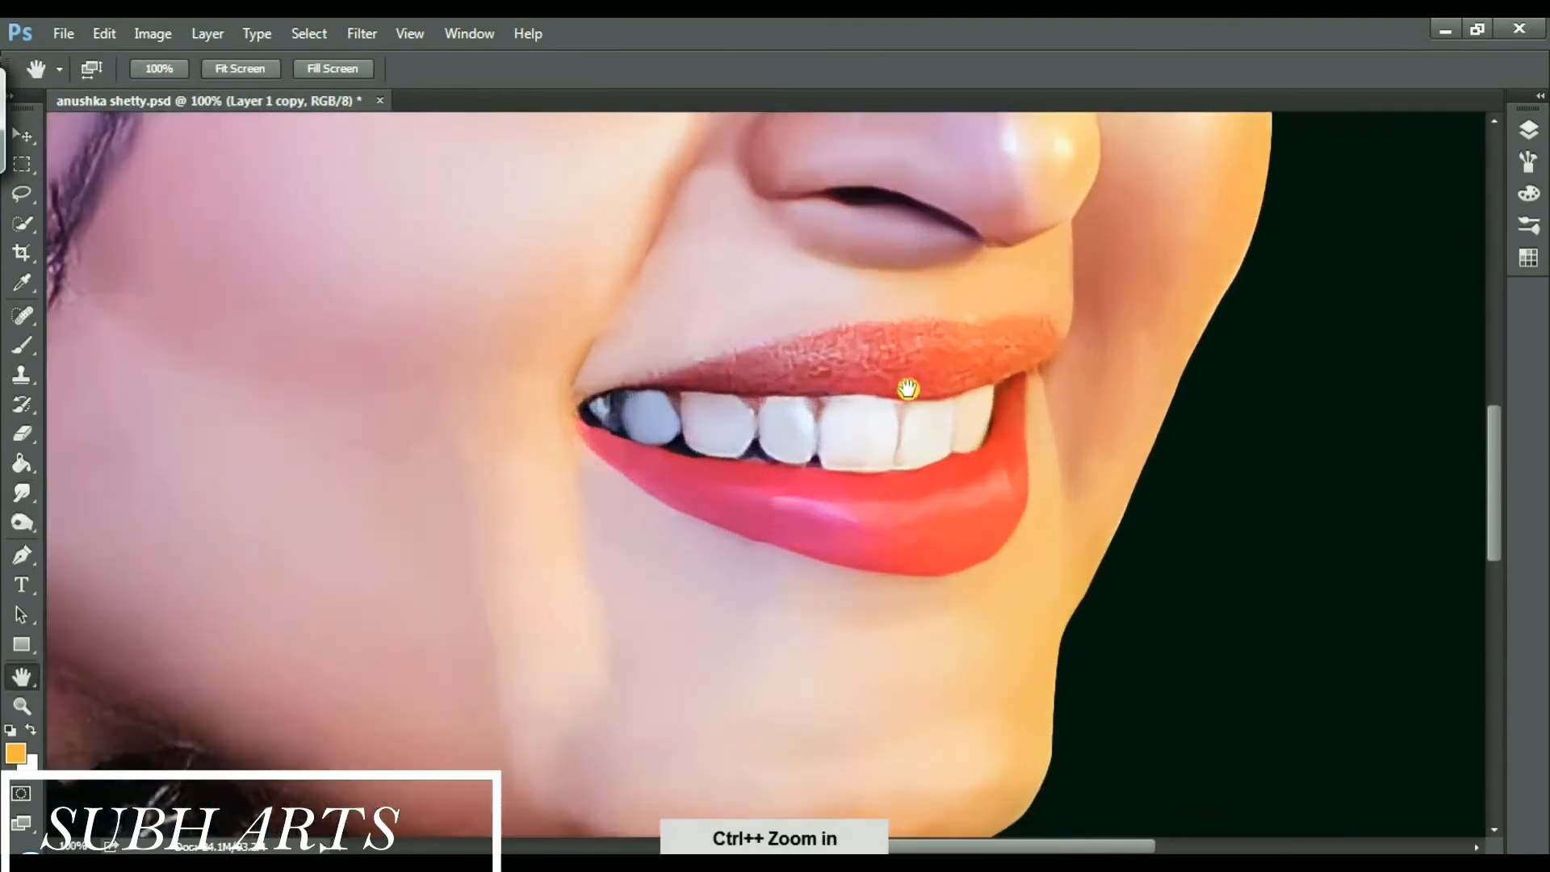
pyautogui.hotkey('ctrl', '+')
pyautogui.click(20, 554)
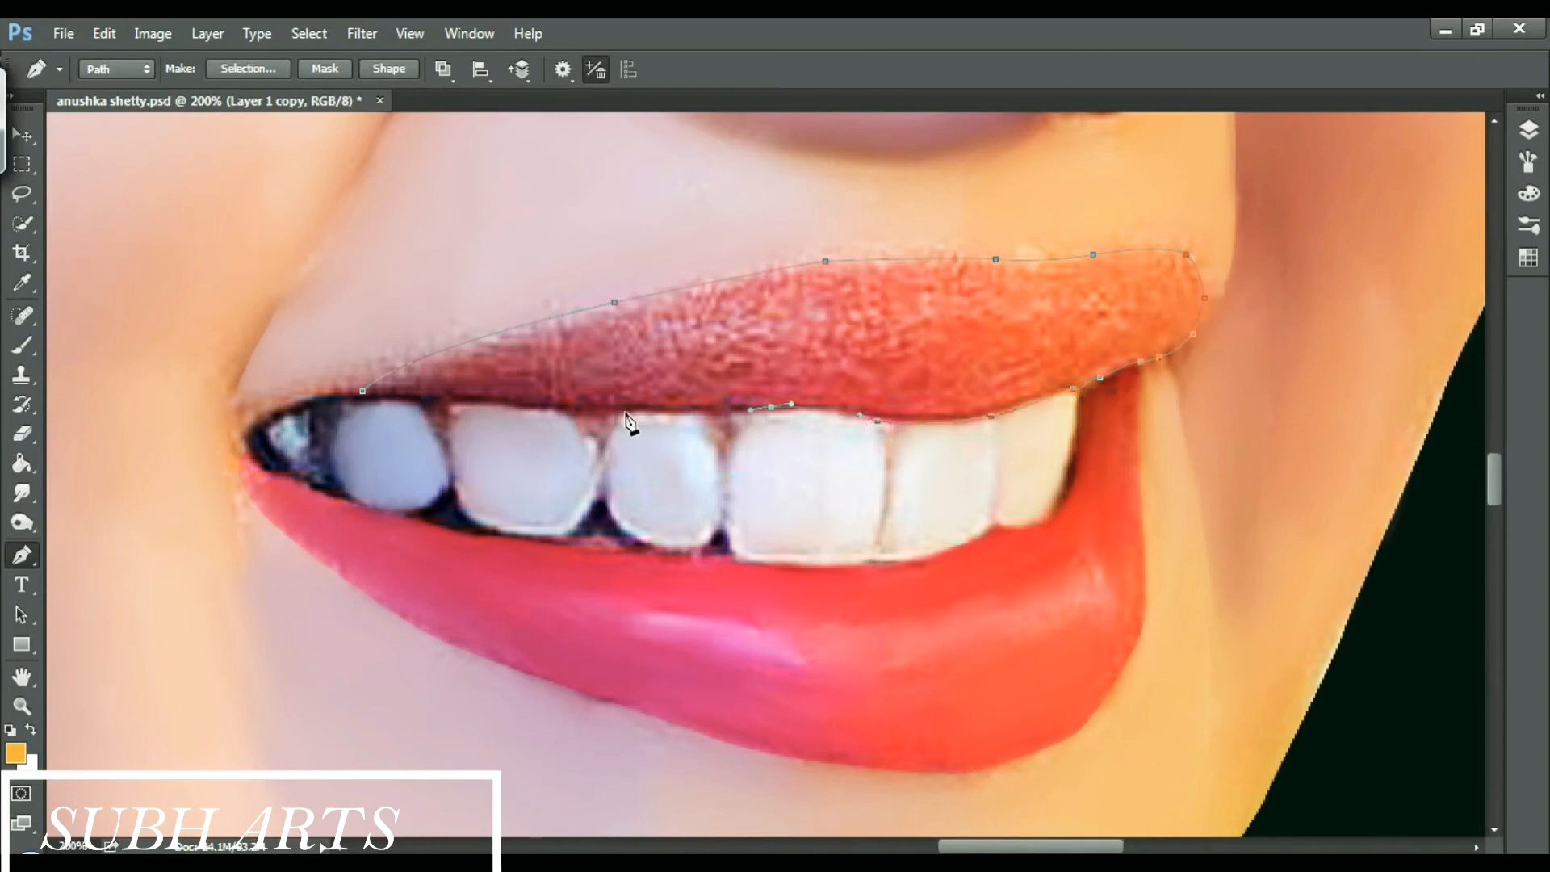
pyautogui.rightClick(699, 331)
pyautogui.click(822, 436)
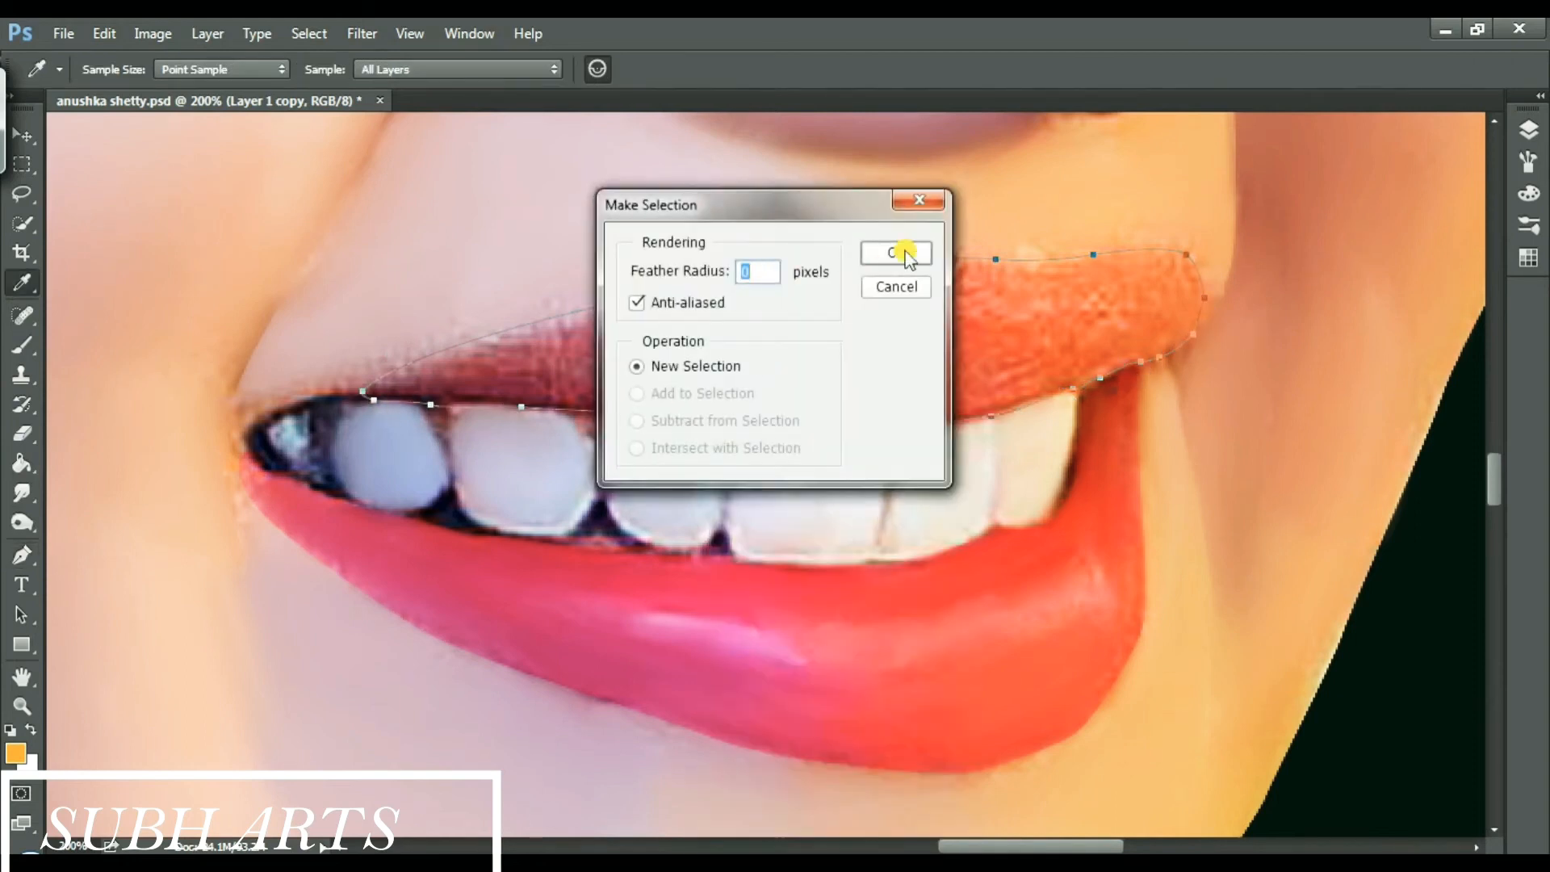
pyautogui.click(898, 249)
# - Smudge the upper lip texture smooth inside the selection
pyautogui.press('r')
pyautogui.press(']')
pyautogui.moveTo(831, 335)
pyautogui.mouseDown()
pyautogui.moveTo(752, 345)
pyautogui.moveTo(714, 320)
pyautogui.moveTo(760, 305)
pyautogui.moveTo(834, 339)
pyautogui.moveTo(637, 342)
pyautogui.moveTo(444, 377)
pyautogui.moveTo(648, 389)
pyautogui.moveTo(608, 399)
pyautogui.moveTo(580, 323)
pyautogui.moveTo(465, 377)
pyautogui.moveTo(769, 358)
pyautogui.moveTo(974, 395)
pyautogui.moveTo(1110, 348)
pyautogui.moveTo(1167, 280)
pyautogui.moveTo(1068, 260)
pyautogui.moveTo(824, 292)
pyautogui.moveTo(1035, 338)
pyautogui.moveTo(1167, 283)
pyautogui.moveTo(1141, 332)
pyautogui.moveTo(992, 348)
pyautogui.moveTo(1064, 294)
pyautogui.moveTo(1005, 359)
pyautogui.moveTo(967, 335)
pyautogui.moveTo(868, 395)
pyautogui.moveTo(956, 389)
pyautogui.moveTo(760, 374)
pyautogui.moveTo(709, 331)
pyautogui.moveTo(693, 348)
pyautogui.moveTo(771, 316)
pyautogui.moveTo(863, 370)
pyautogui.moveTo(742, 396)
pyautogui.moveTo(700, 342)
pyautogui.moveTo(643, 327)
pyautogui.moveTo(693, 352)
pyautogui.moveTo(757, 338)
pyautogui.moveTo(800, 294)
pyautogui.moveTo(740, 339)
pyautogui.mouseUp()
# - Make white the foreground colour and add a small highlight to the middle of the upper lip using Finger Painting
pyautogui.press('[')
pyautogui.press('[')
pyautogui.click(31, 730)
pyautogui.click(527, 70)
pyautogui.click(530, 72)
pyautogui.press(']')
pyautogui.press(']')
pyautogui.press(']')
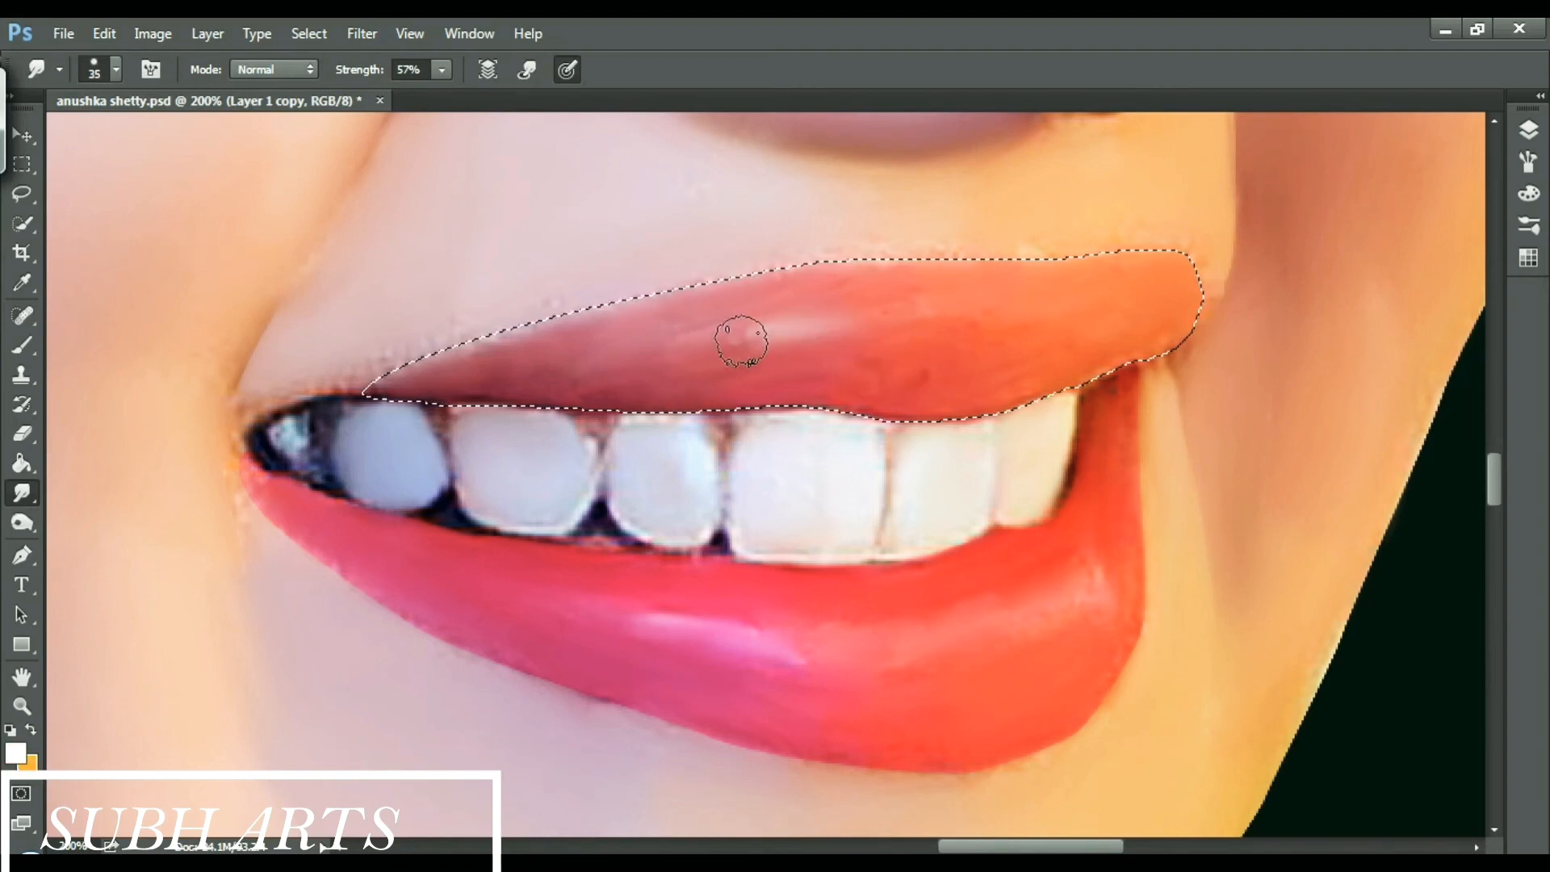
# - Invert the selection and smudge the skin just above the upper lip smooth
pyautogui.click(310, 34)
pyautogui.click(720, 266)
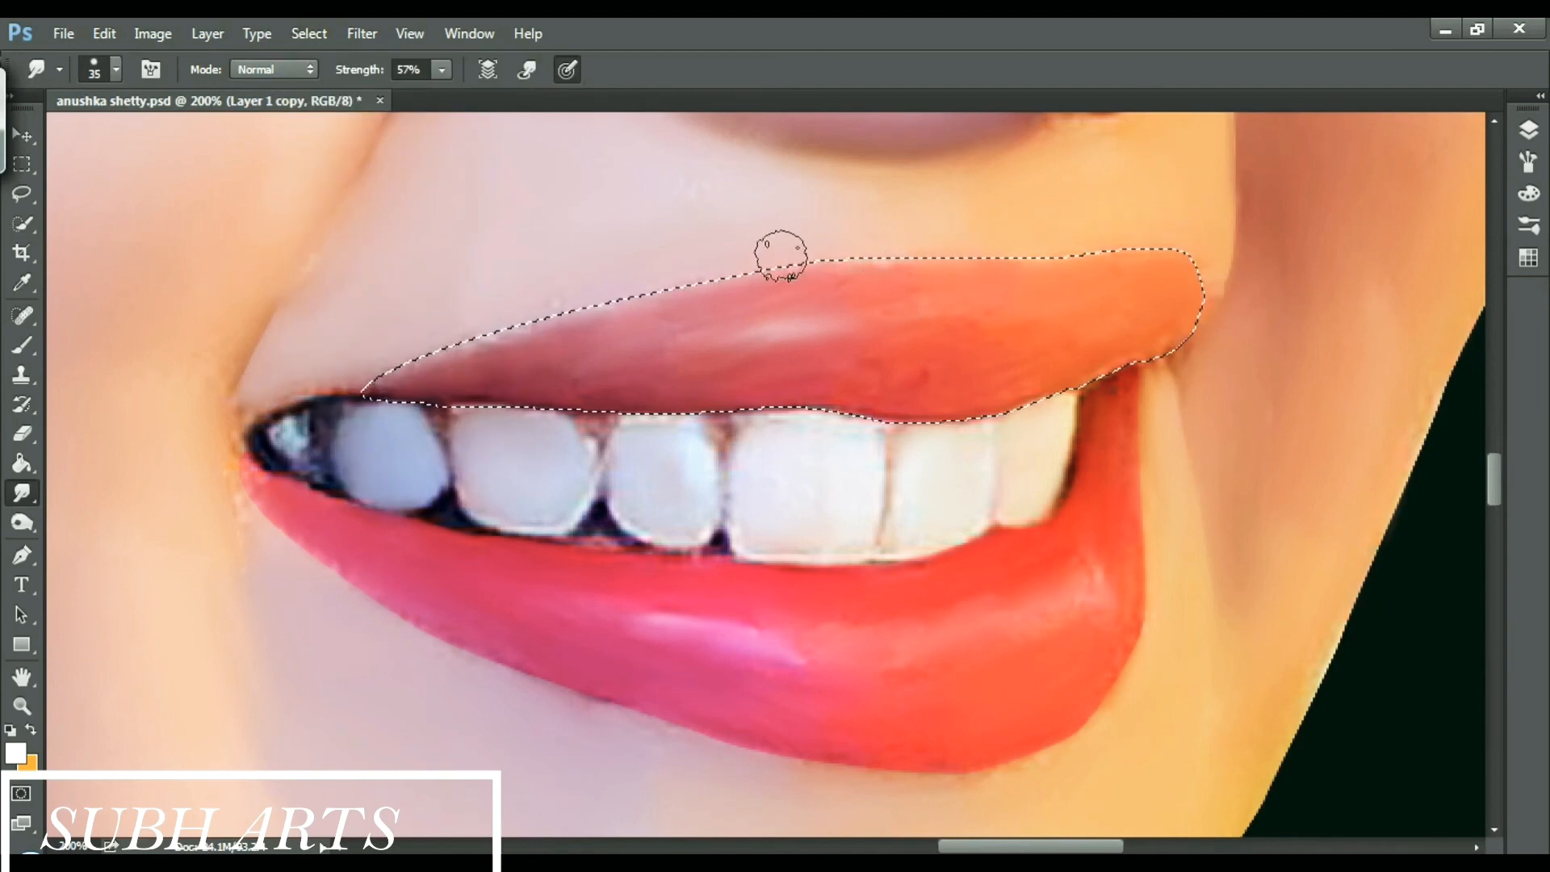
pyautogui.click(827, 262)
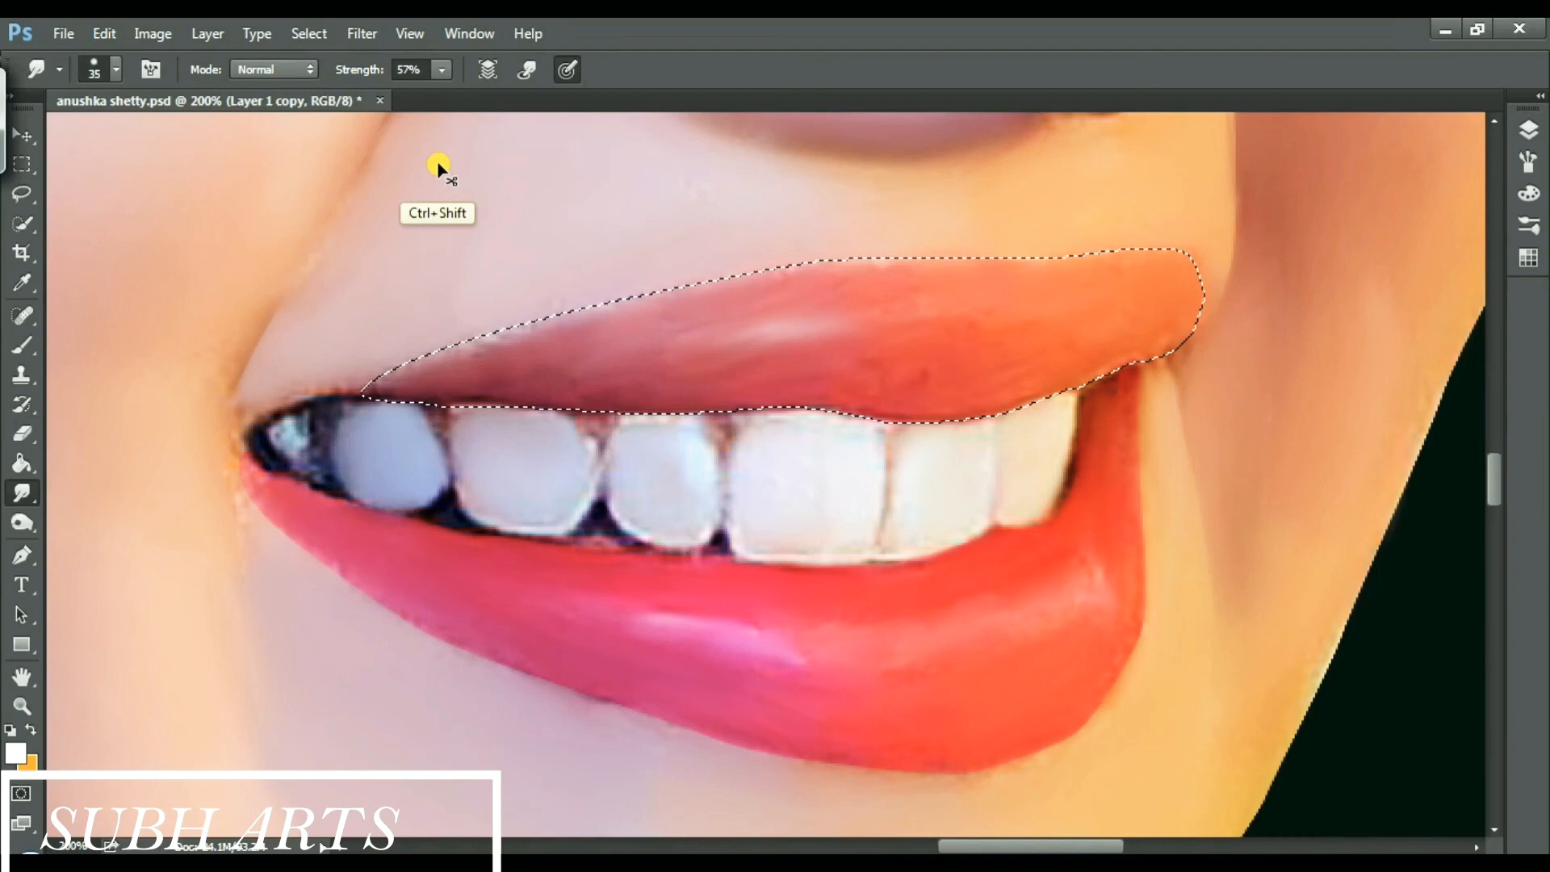
# - Shift the upper lip toward a pinkish red with Color Balance to match the lower lip
pyautogui.hotkey('ctrl', 'b')
pyautogui.moveTo(1083, 550); pyautogui.dragTo(1106, 528)
pyautogui.click(1324, 464)
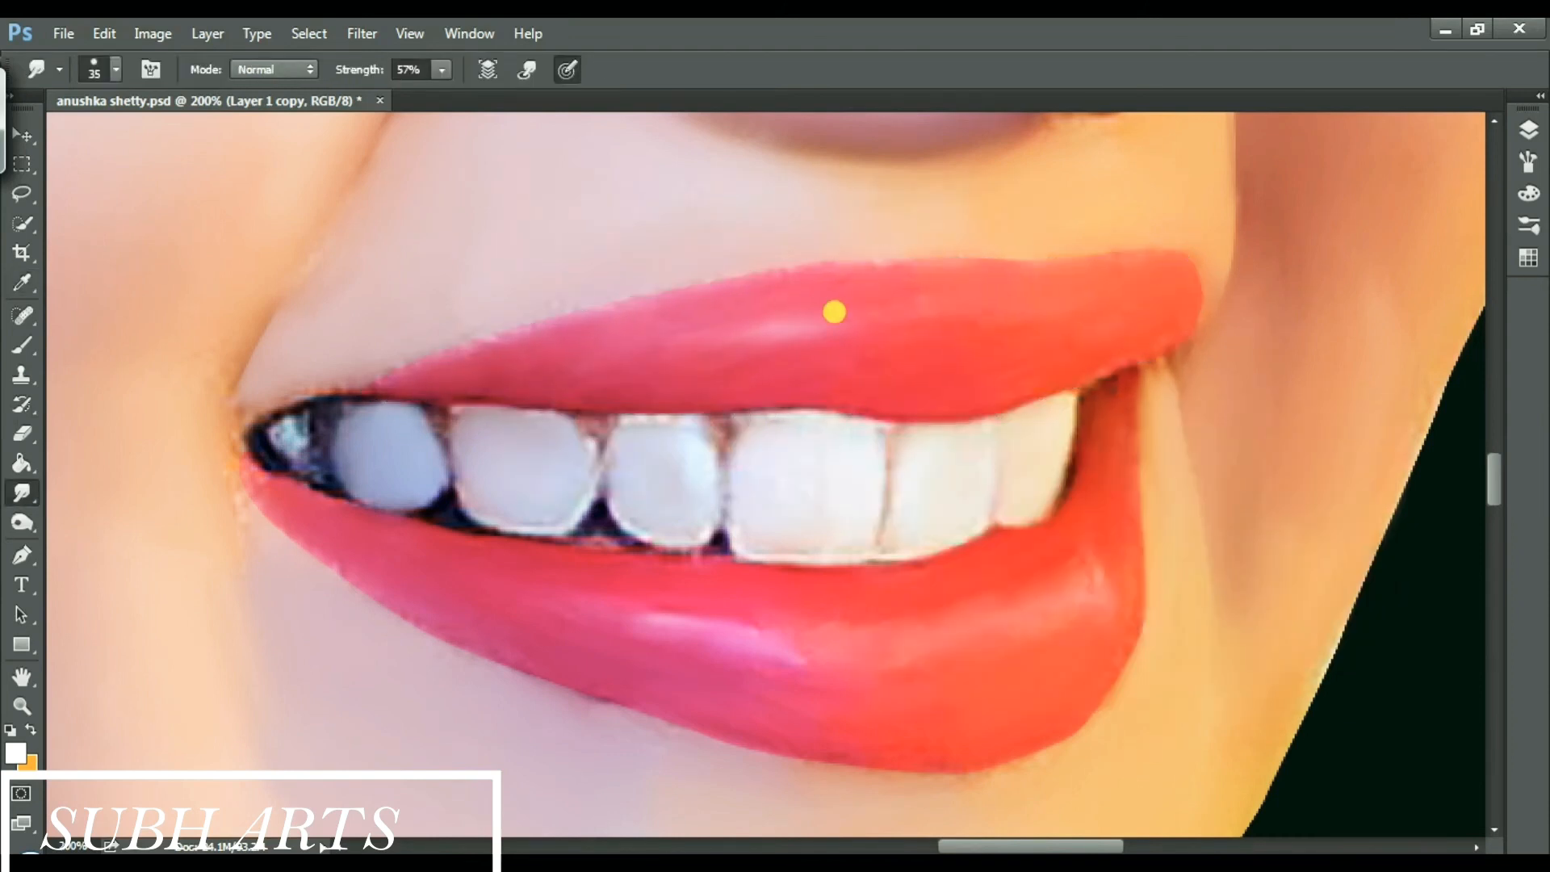
# - Switch the smudge brush to the soft round 100 preset at 60 px and 0% hardness, and reduce its spacing
pyautogui.rightClick(868, 292)
pyautogui.click(1051, 578)
pyautogui.moveTo(1005, 348); pyautogui.dragTo(1027, 351)
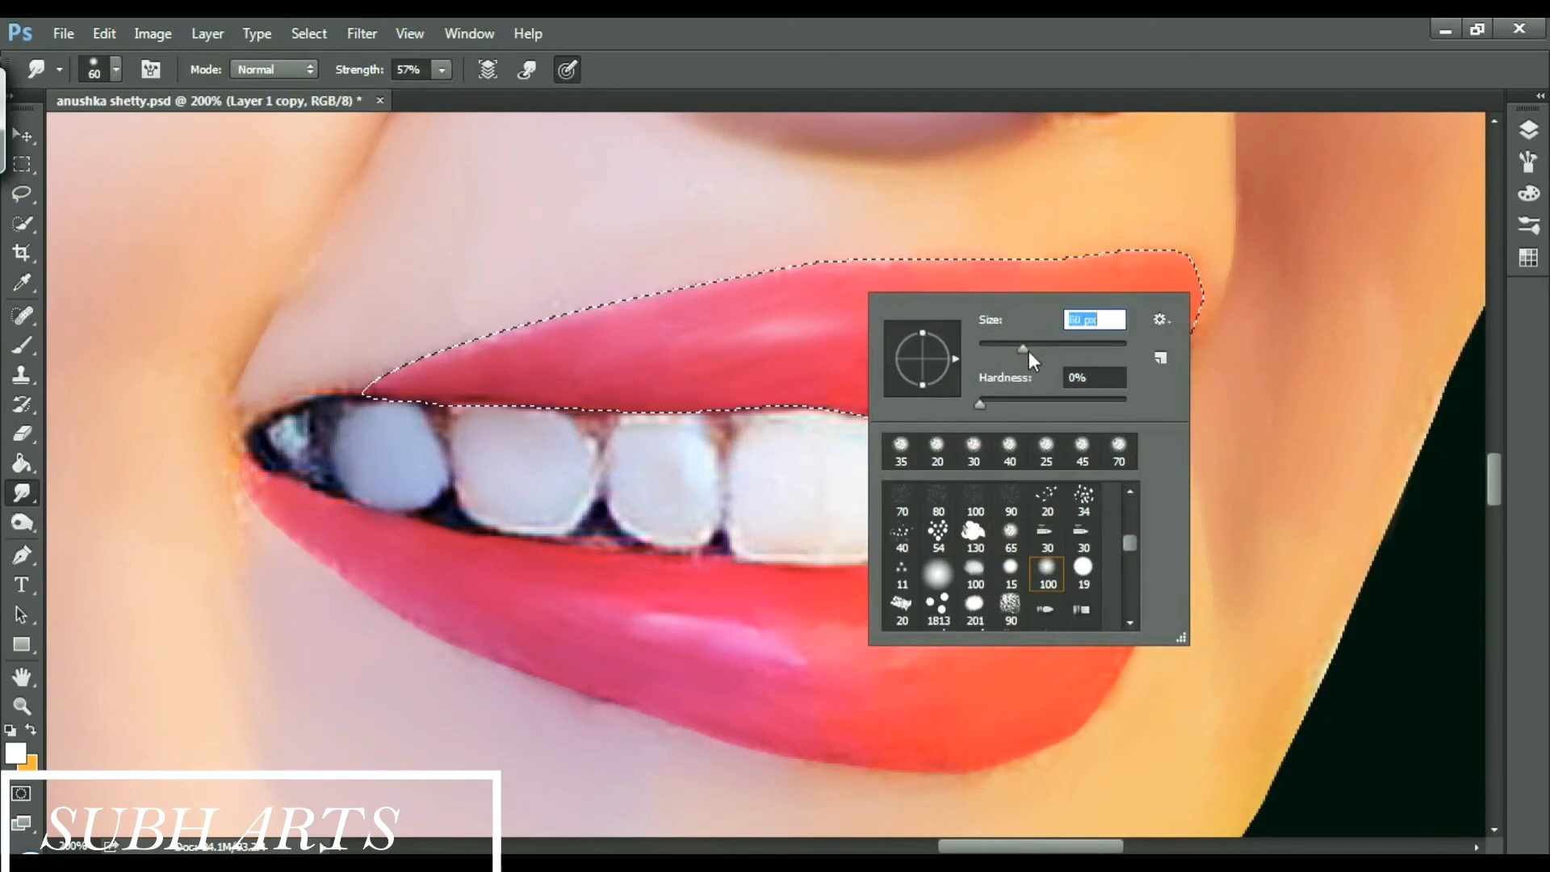
pyautogui.click(1528, 162)
pyautogui.moveTo(1284, 517); pyautogui.dragTo(1256, 517)
pyautogui.click(1528, 164)
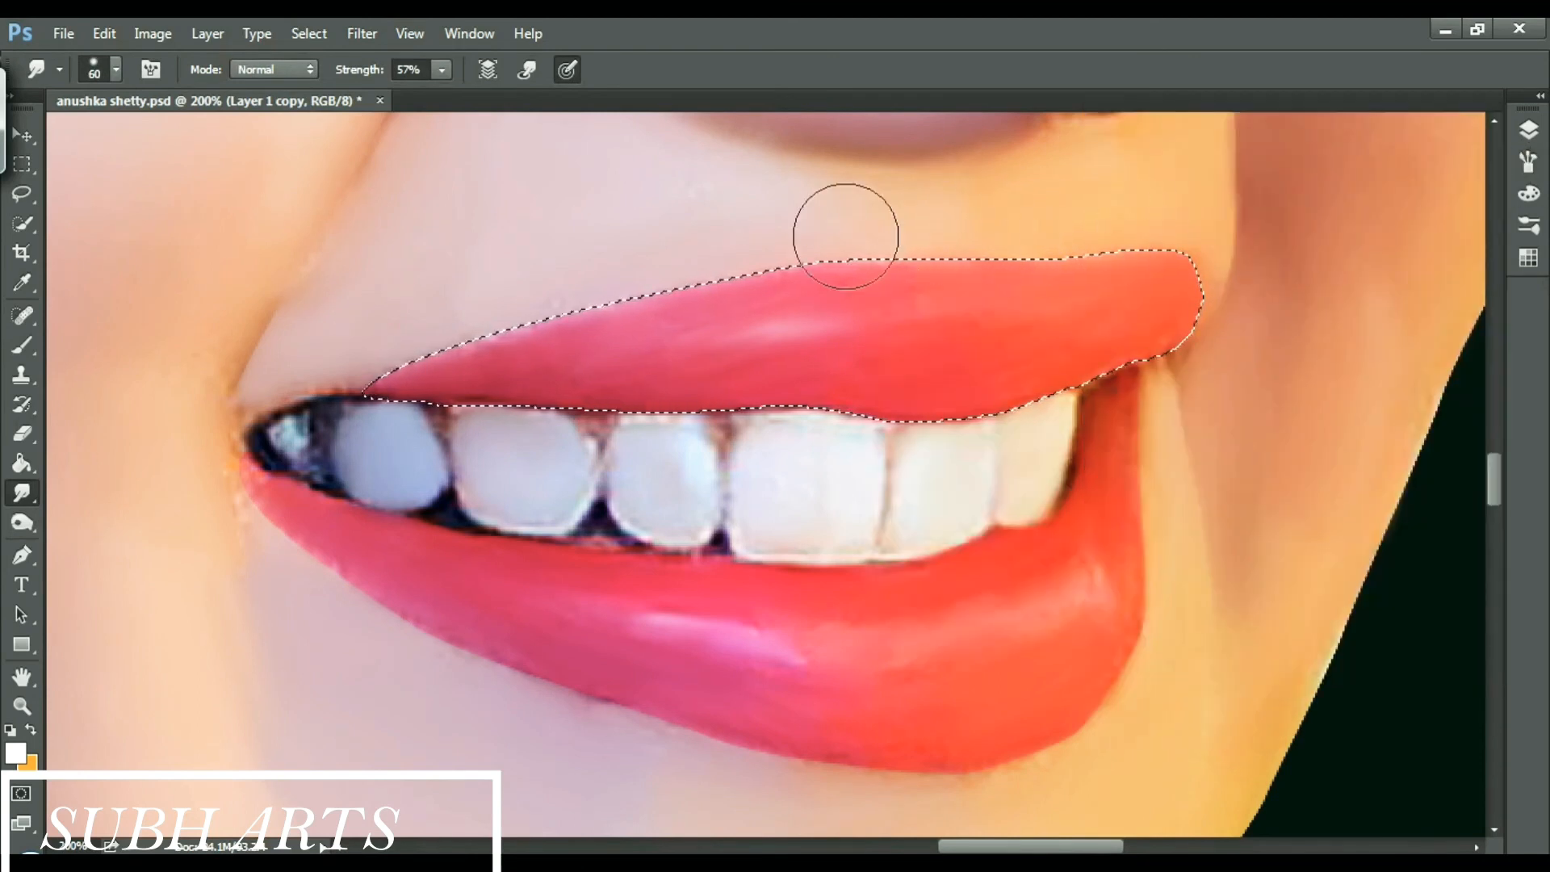
# - Blend the upper lip's colour along its edge with the soft smudge brush at 35 px
pyautogui.press('[')
pyautogui.press('[')
pyautogui.press('[')
pyautogui.press('[')
pyautogui.moveTo(526, 347); pyautogui.dragTo(387, 392)
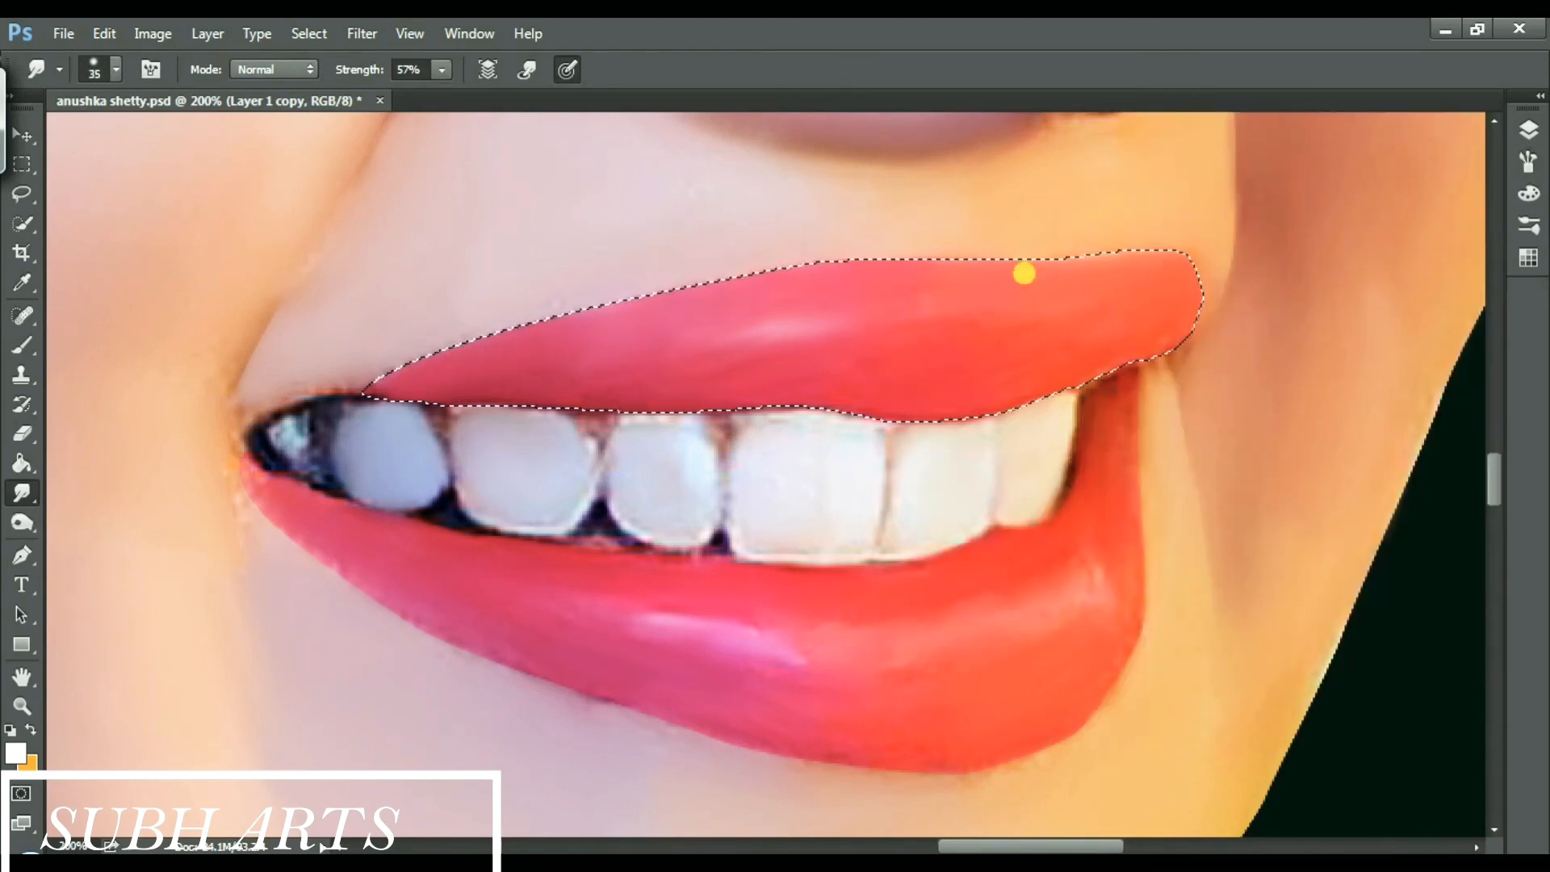
# - Add a new layer, paint a soft white highlight along the upper lip's upper edge with a 61 px brush, and deselect
pyautogui.click(1529, 130)
pyautogui.click(1437, 716)
pyautogui.click(1529, 130)
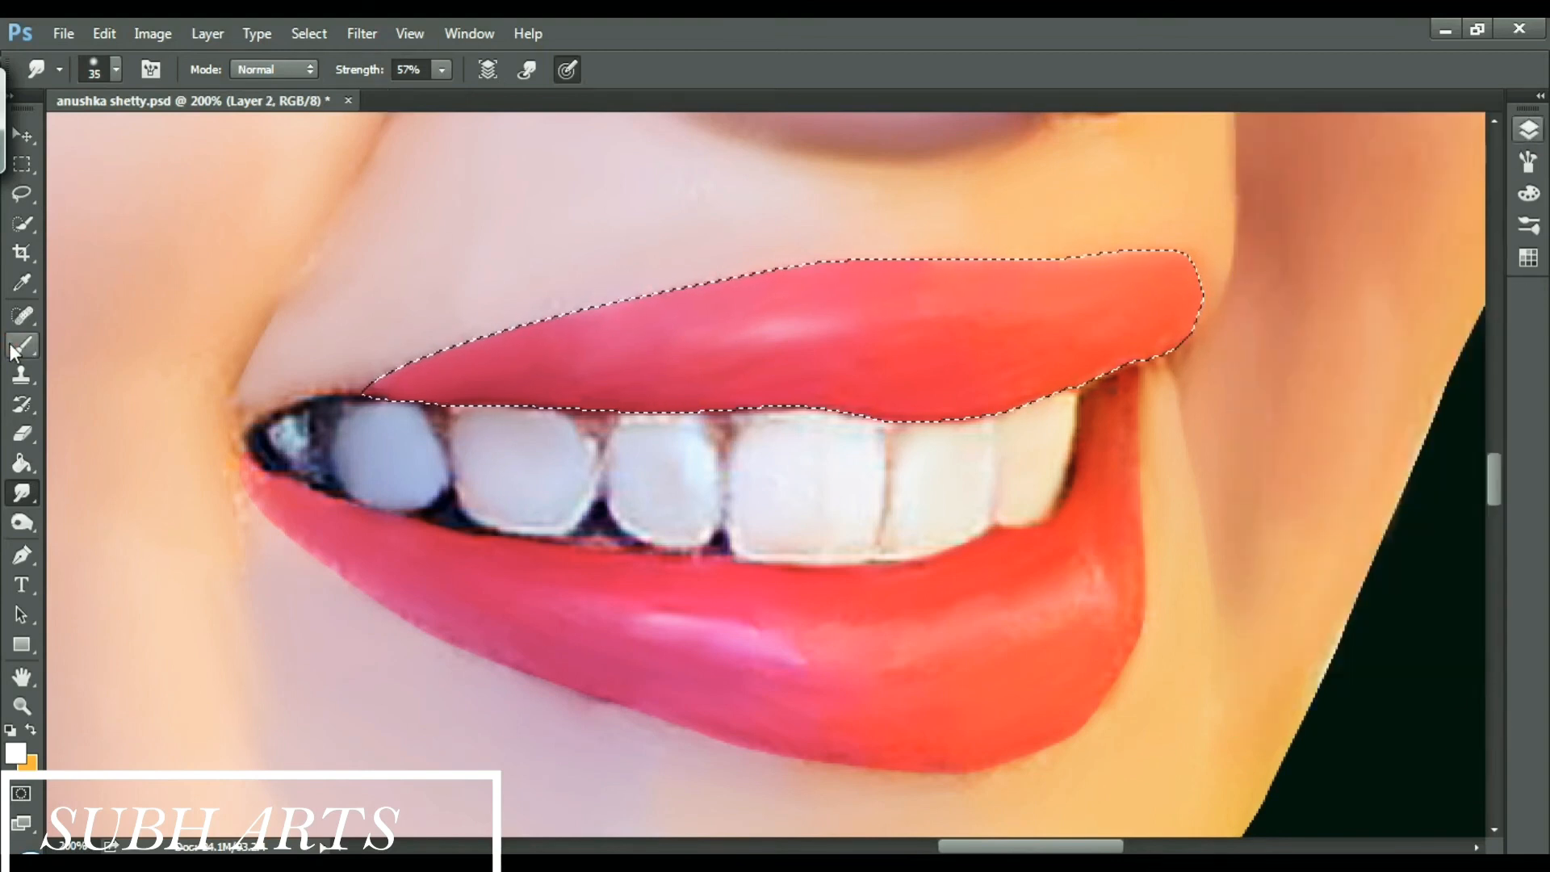
pyautogui.click(22, 346)
pyautogui.rightClick(891, 353)
pyautogui.moveTo(1069, 413); pyautogui.dragTo(1047, 412)
pyautogui.press('Return')
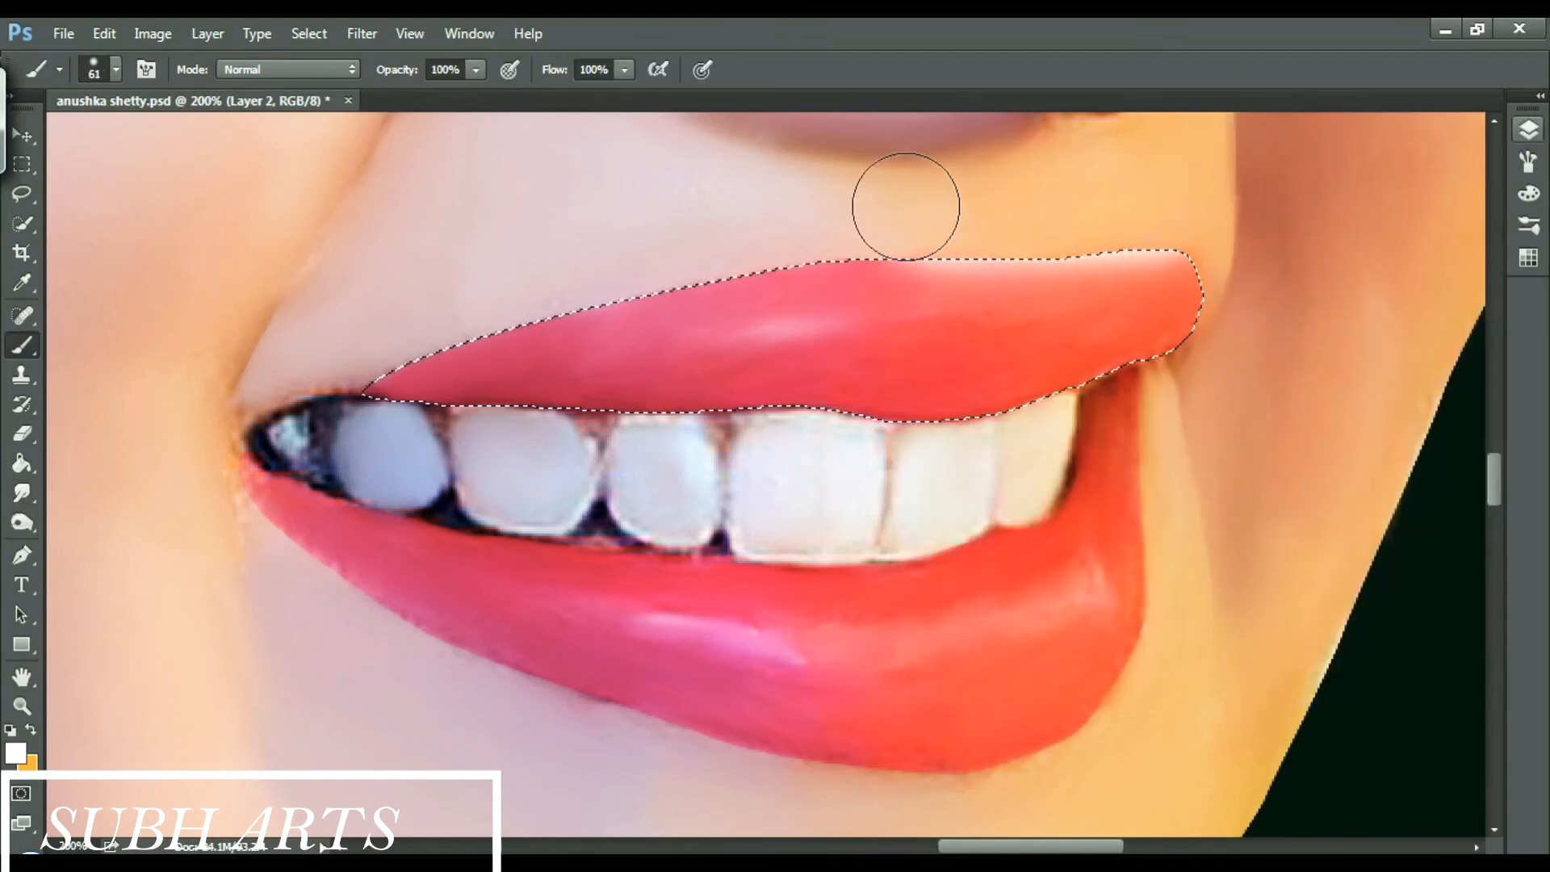
pyautogui.hotkey('ctrl', 'd')
# - Review the lip retouch across the whole face, comparing it with Layer 1 copy hidden and shown
pyautogui.hotkey('ctrl', '-')
pyautogui.hotkey('ctrl', '-')
pyautogui.hotkey('ctrl', '-')
pyautogui.hotkey('ctrl', '-')
pyautogui.hotkey('ctrl', '-')
pyautogui.hotkey('ctrl', '-')
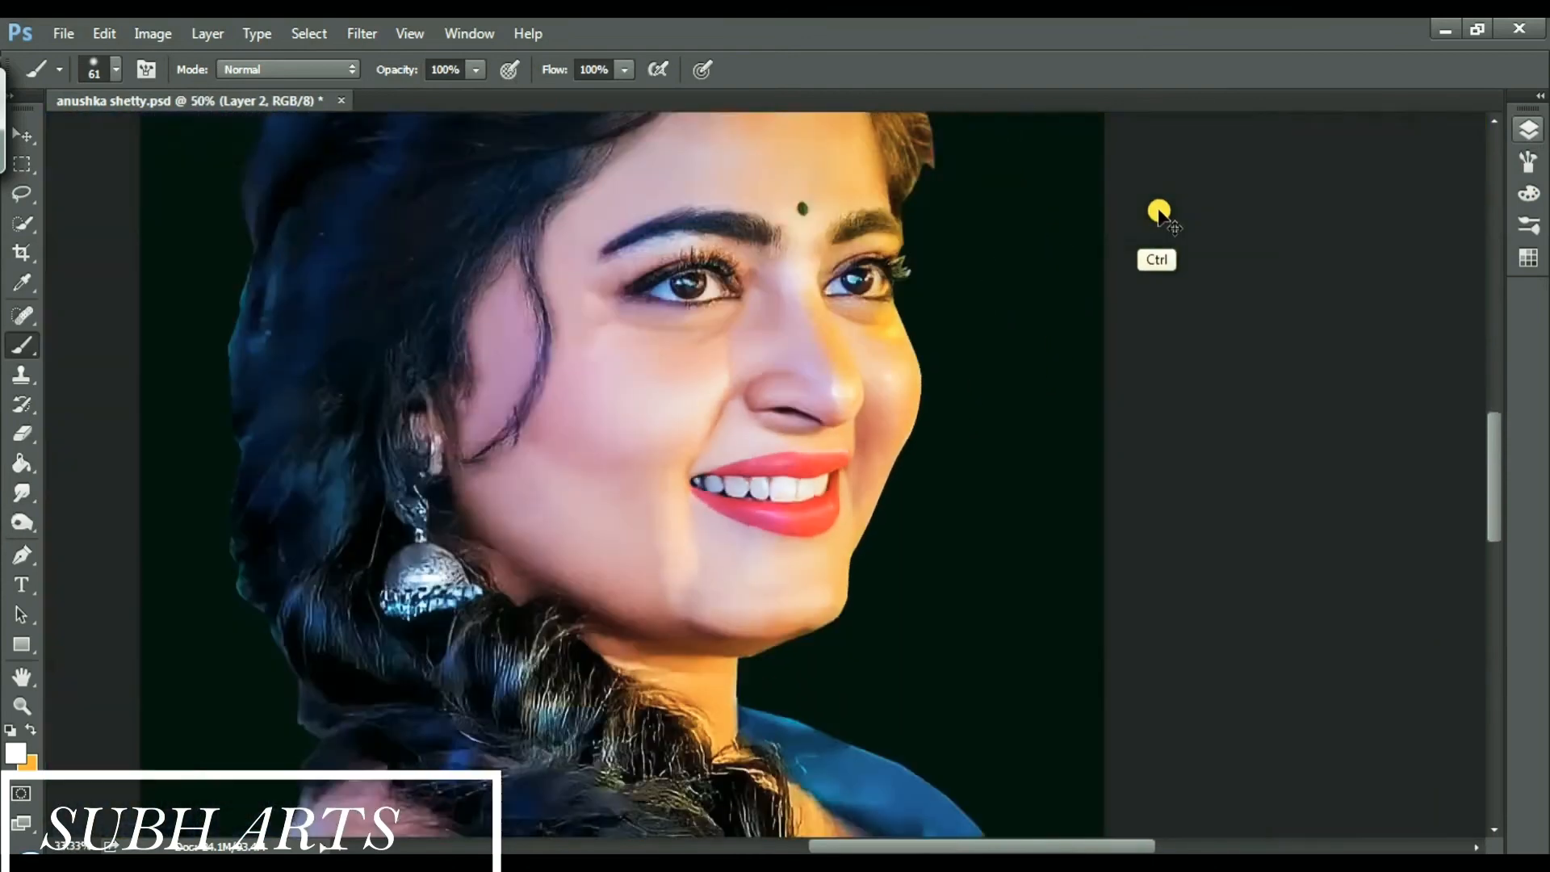
pyautogui.click(22, 707)
pyautogui.click(860, 463)
pyautogui.click(860, 464)
pyautogui.click(1528, 131)
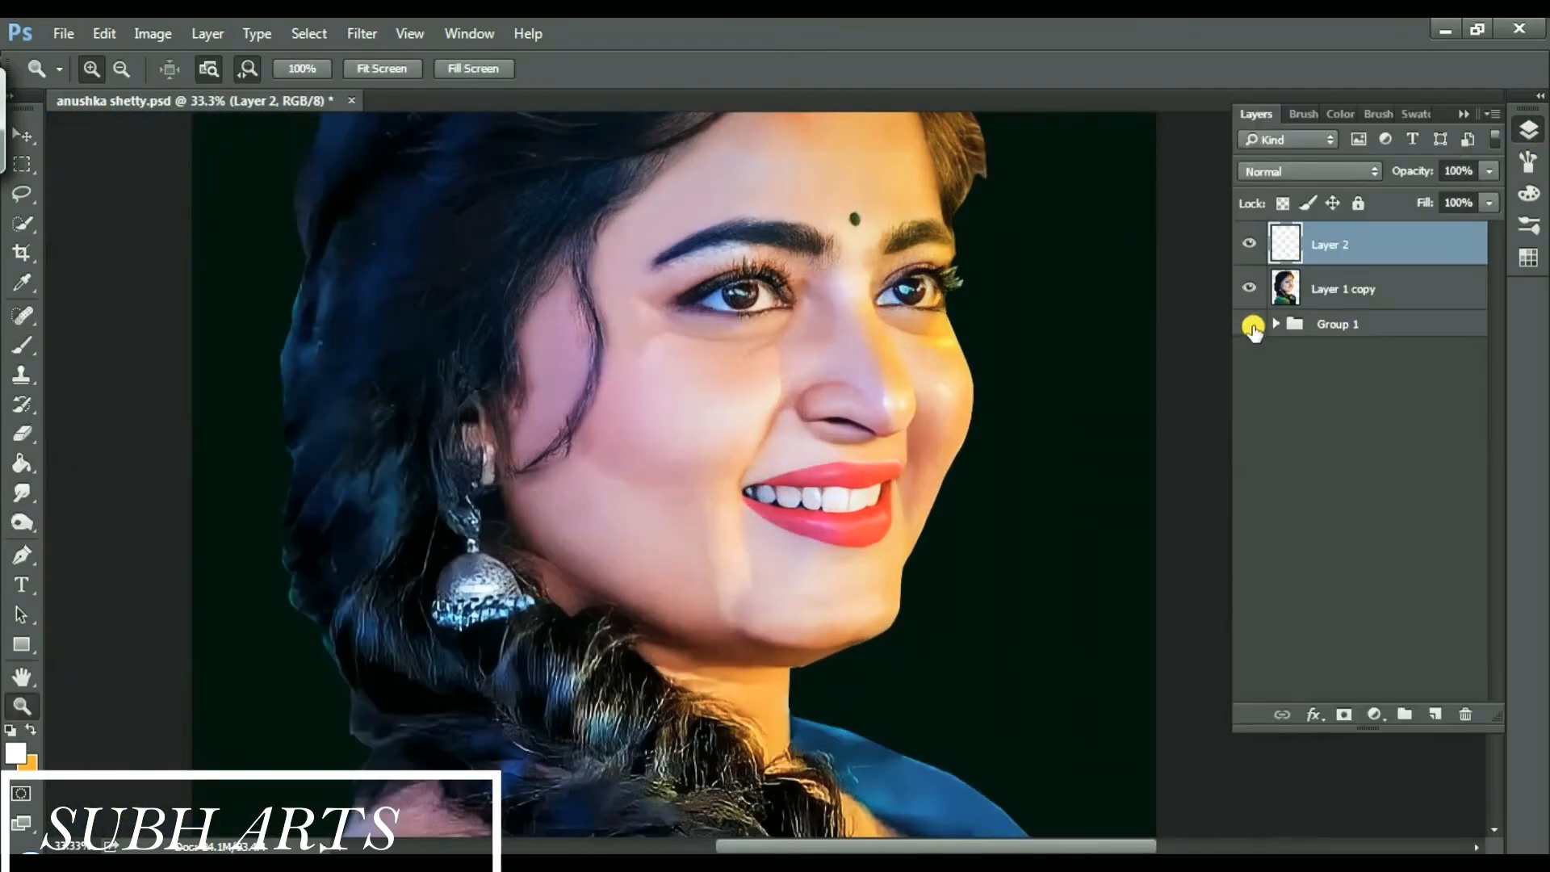
pyautogui.click(1249, 290)
pyautogui.click(1249, 293)
pyautogui.click(1249, 293)
pyautogui.click(1249, 294)
# - Restore the upper lip selection on Layer 1 copy and feather it by 20 pixels
pyautogui.click(913, 457)
pyautogui.doubleClick(913, 457)
pyautogui.click(913, 456)
pyautogui.click(1364, 289)
pyautogui.moveTo(771, 630); pyautogui.dragTo(910, 485)
pyautogui.click(309, 34)
pyautogui.click(330, 101)
pyautogui.click(309, 34)
pyautogui.moveTo(339, 327)
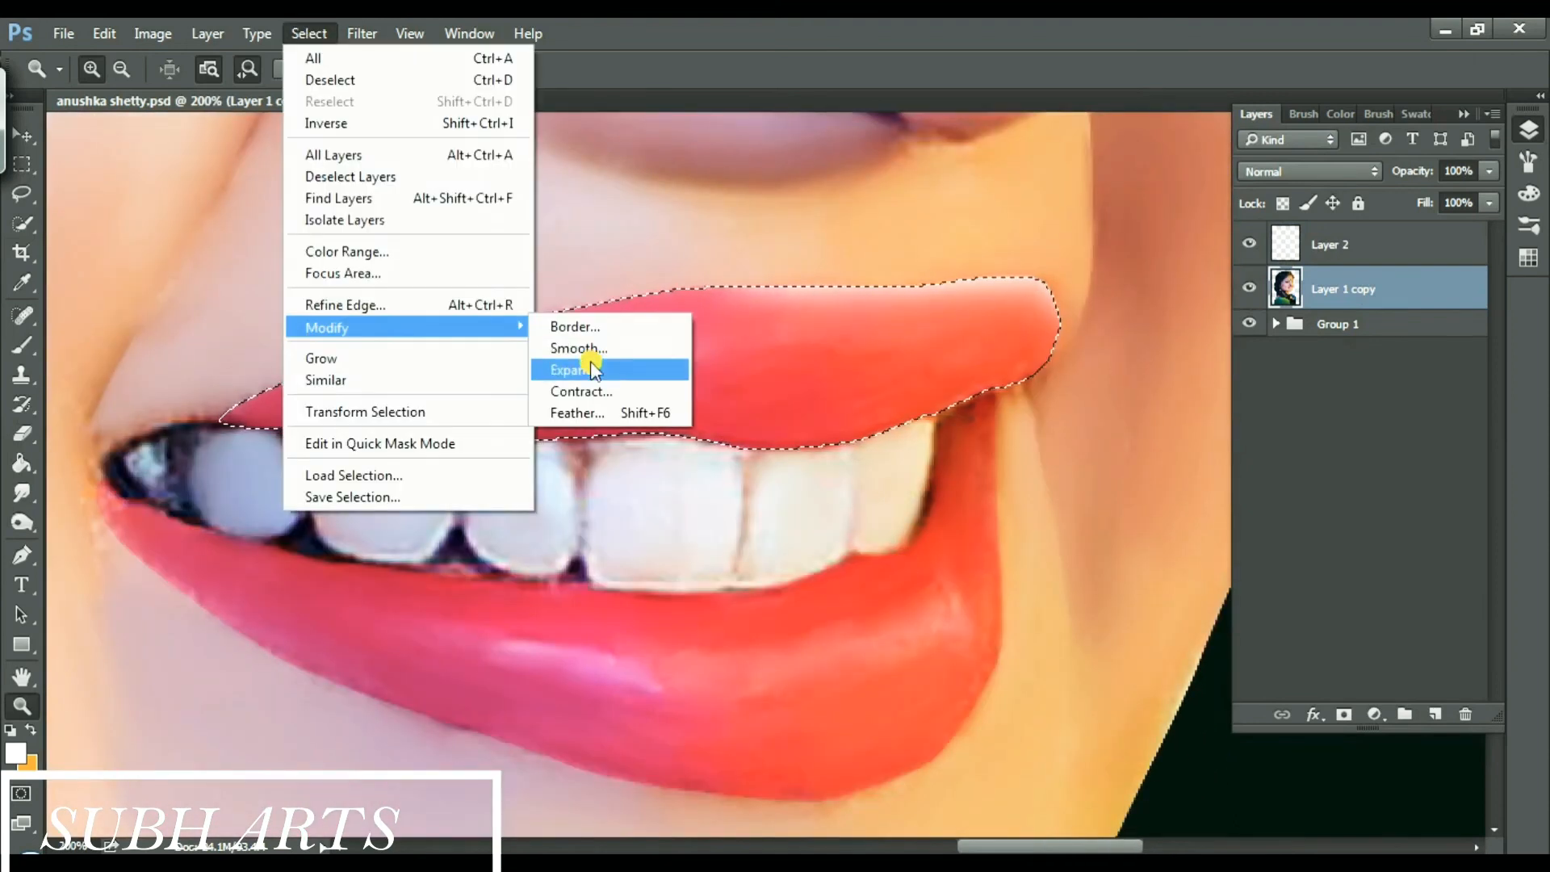
pyautogui.click(569, 412)
pyautogui.moveTo(776, 307); pyautogui.dragTo(681, 314)
pyautogui.write('20')
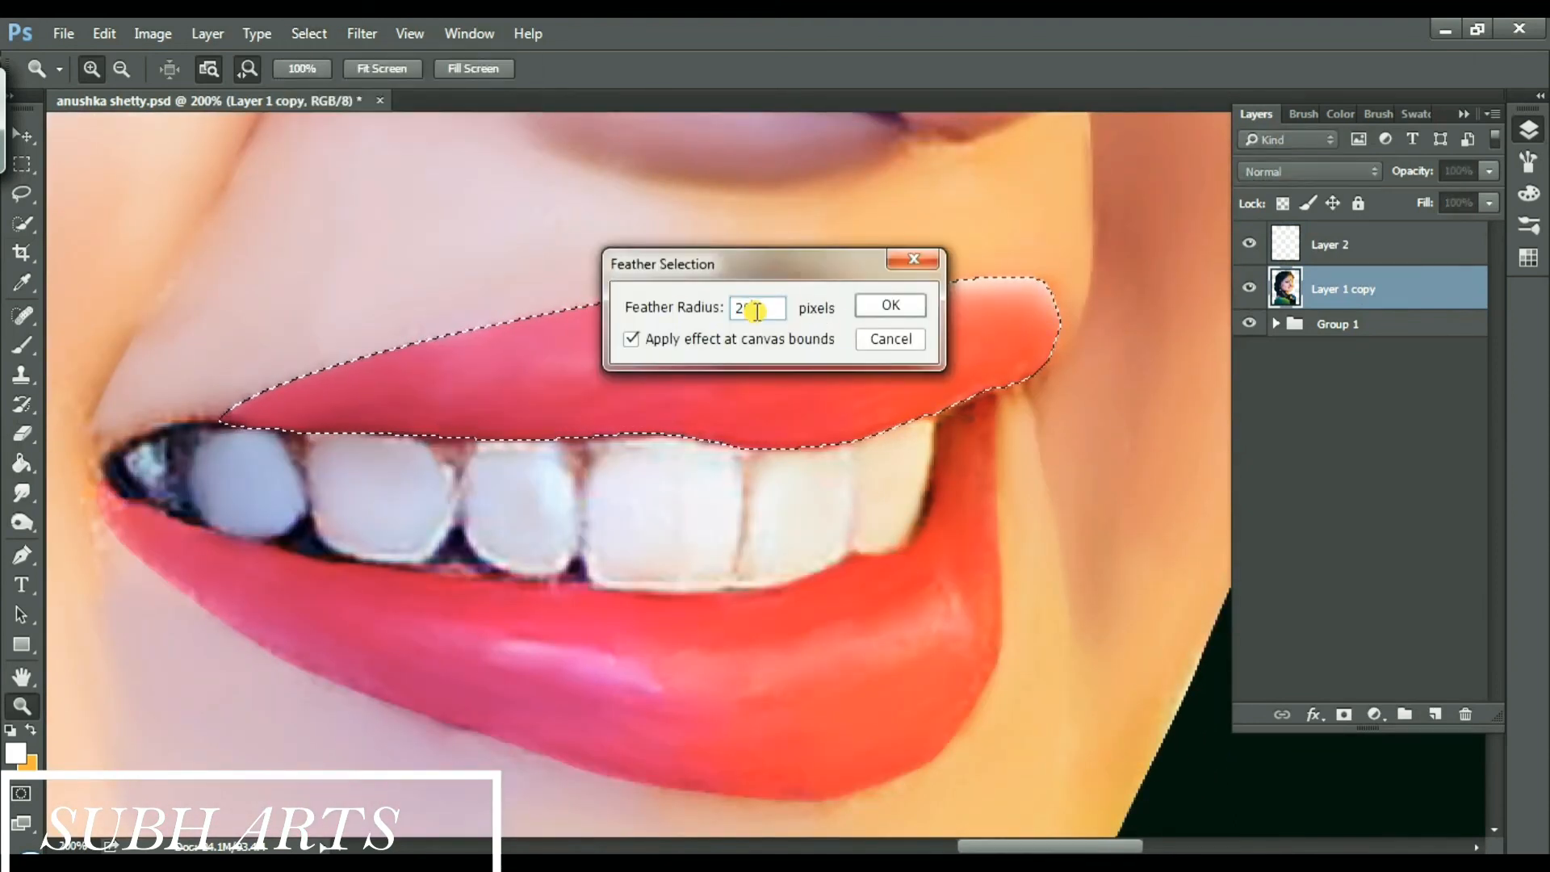
pyautogui.click(879, 304)
# - Feather the upper lip selection by 5 pixels, and repeat the feathering once
pyautogui.click(309, 34)
pyautogui.moveTo(419, 322)
pyautogui.click(569, 412)
pyautogui.write('5')
pyautogui.click(872, 304)
pyautogui.click(309, 34)
pyautogui.moveTo(339, 327)
pyautogui.click(569, 411)
pyautogui.click(879, 304)
pyautogui.click(303, 31)
pyautogui.click(299, 32)
pyautogui.click(299, 31)
pyautogui.rightClick(443, 273)
pyautogui.click(496, 422)
pyautogui.rightClick(496, 422)
pyautogui.click(549, 437)
pyautogui.click(848, 454)
pyautogui.click(837, 451)
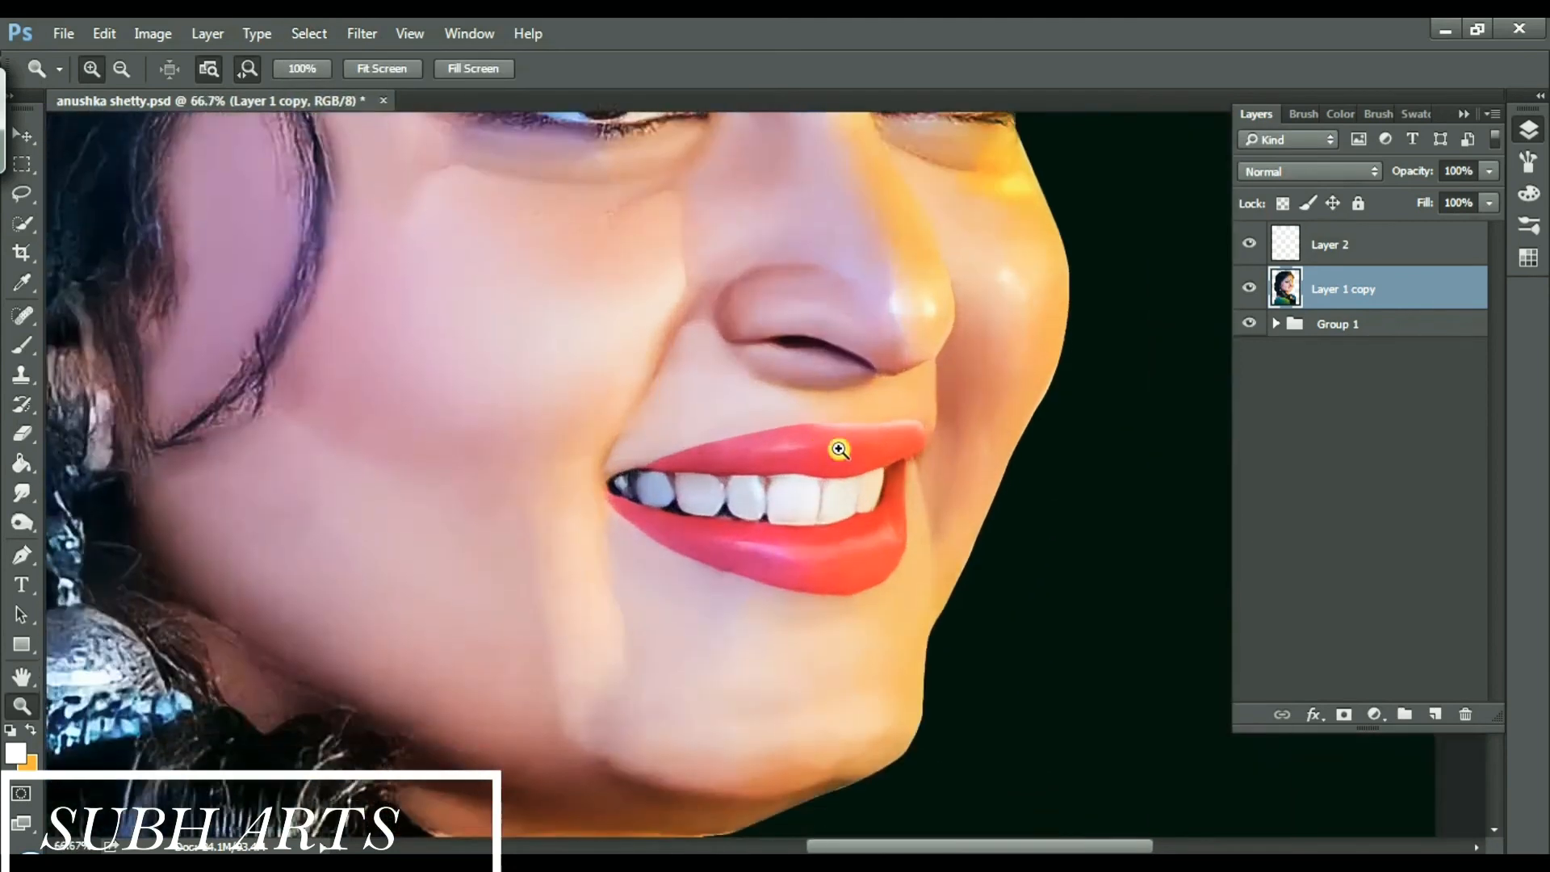
pyautogui.click(837, 450)
pyautogui.click(832, 437)
pyautogui.click(311, 34)
pyautogui.click(312, 36)
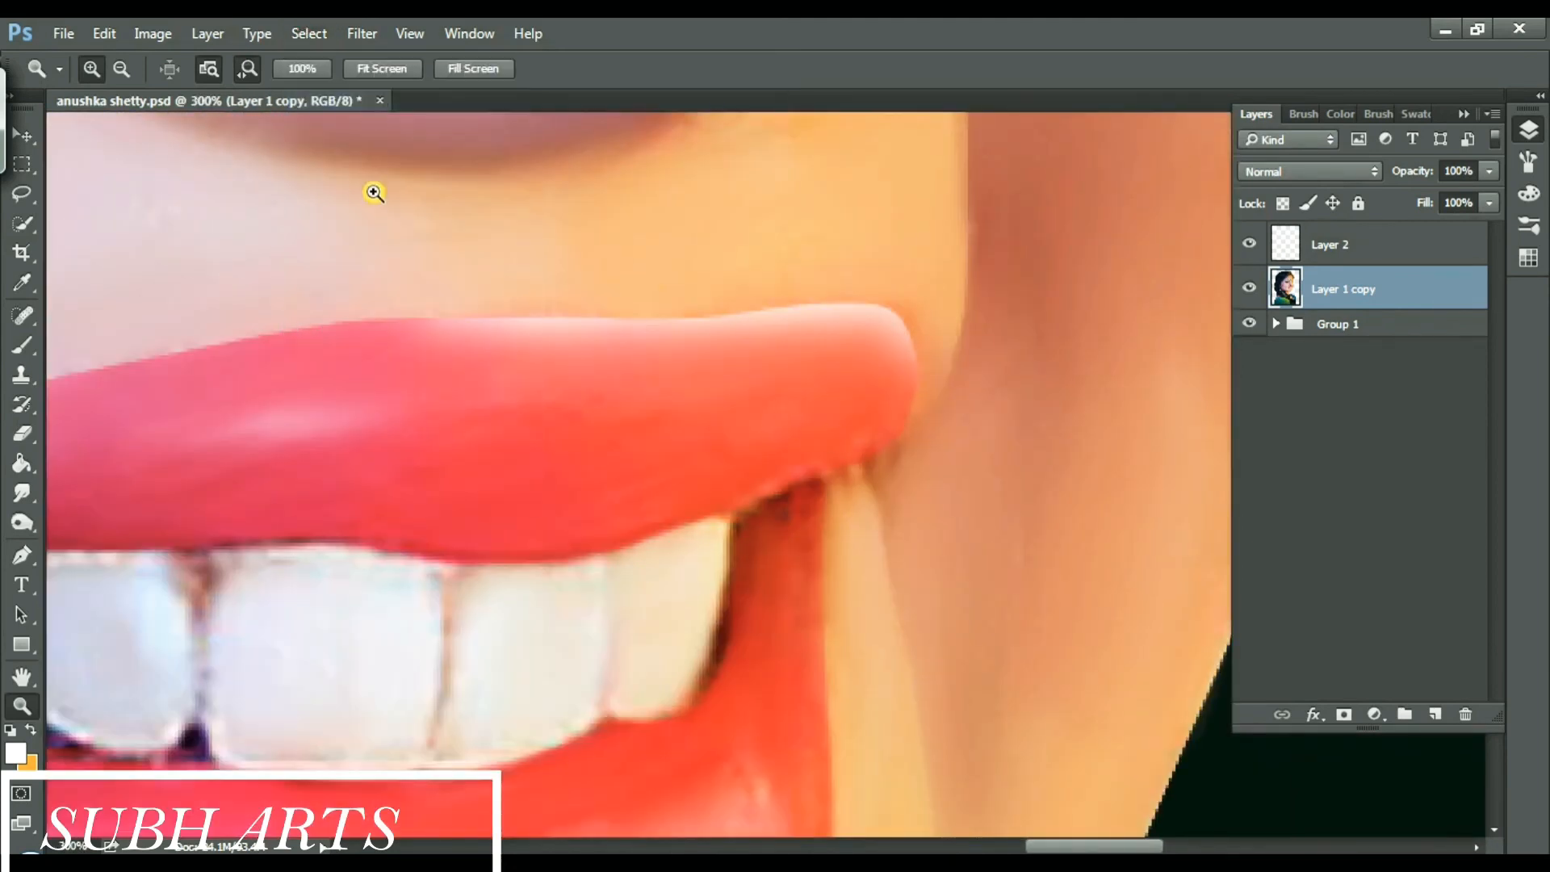
# - Trace a pen path along the upper lip's upper edge and around its corner on the far side of the face
pyautogui.click(21, 554)
pyautogui.moveTo(1119, 847); pyautogui.dragTo(1084, 847)
pyautogui.click(304, 523)
pyautogui.click(1525, 135)
pyautogui.moveTo(550, 321); pyautogui.dragTo(890, 263)
pyautogui.keyDown('alt'); pyautogui.click(551, 322); pyautogui.keyUp('alt')
pyautogui.moveTo(987, 308); pyautogui.dragTo(1130, 309)
pyautogui.hotkey('ctrl', 'z')
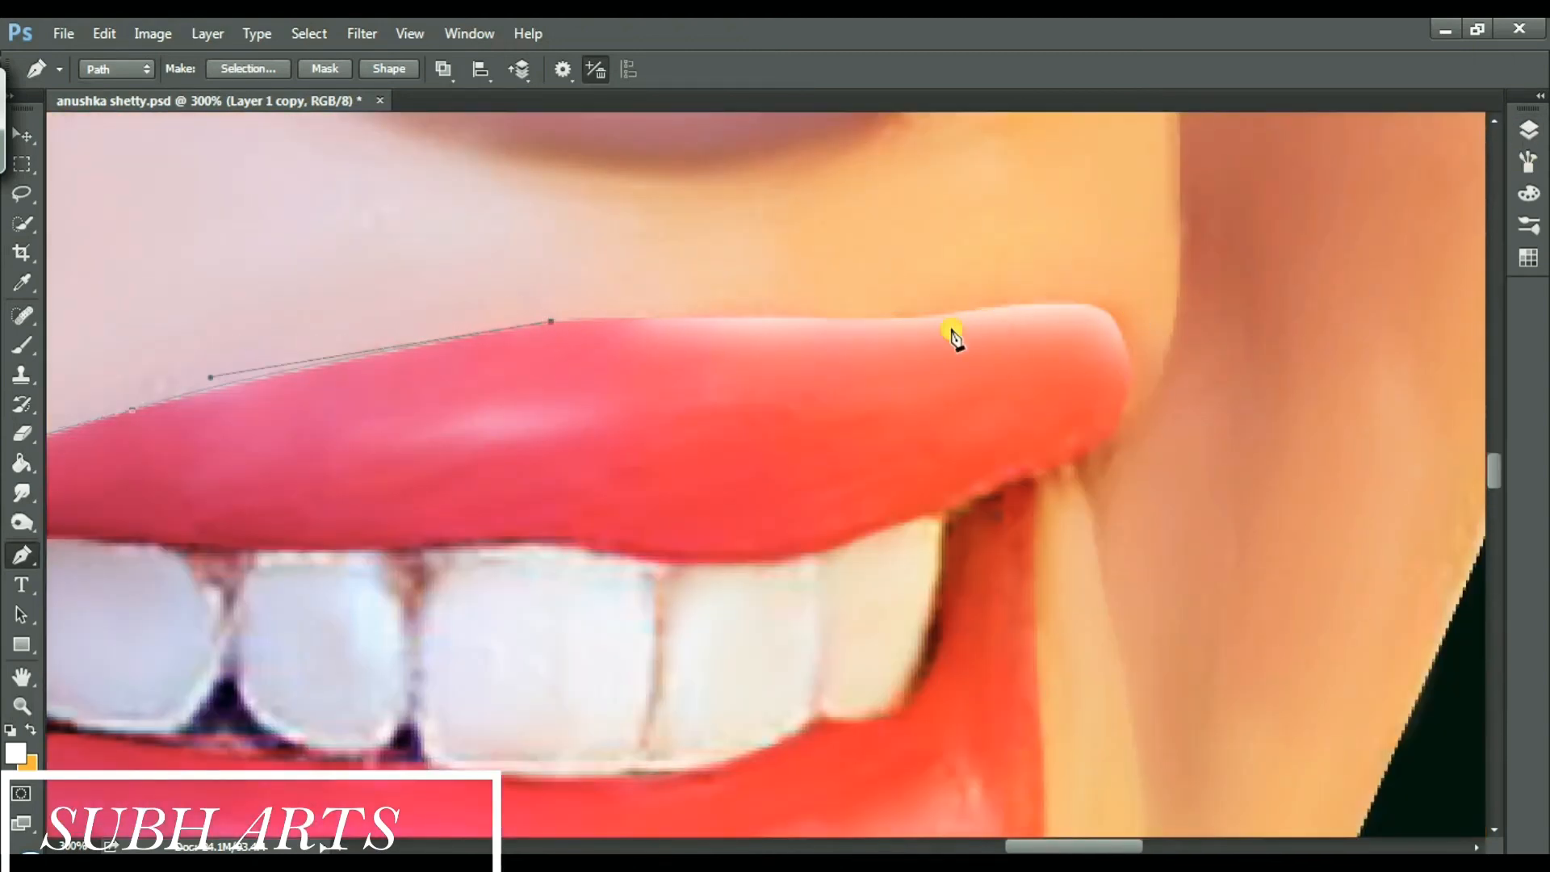
pyautogui.moveTo(1023, 304); pyautogui.dragTo(1127, 355)
pyautogui.keyDown('alt'); pyautogui.click(1024, 304); pyautogui.keyUp('alt')
pyautogui.keyDown('alt'); pyautogui.click(1116, 325); pyautogui.keyUp('alt')
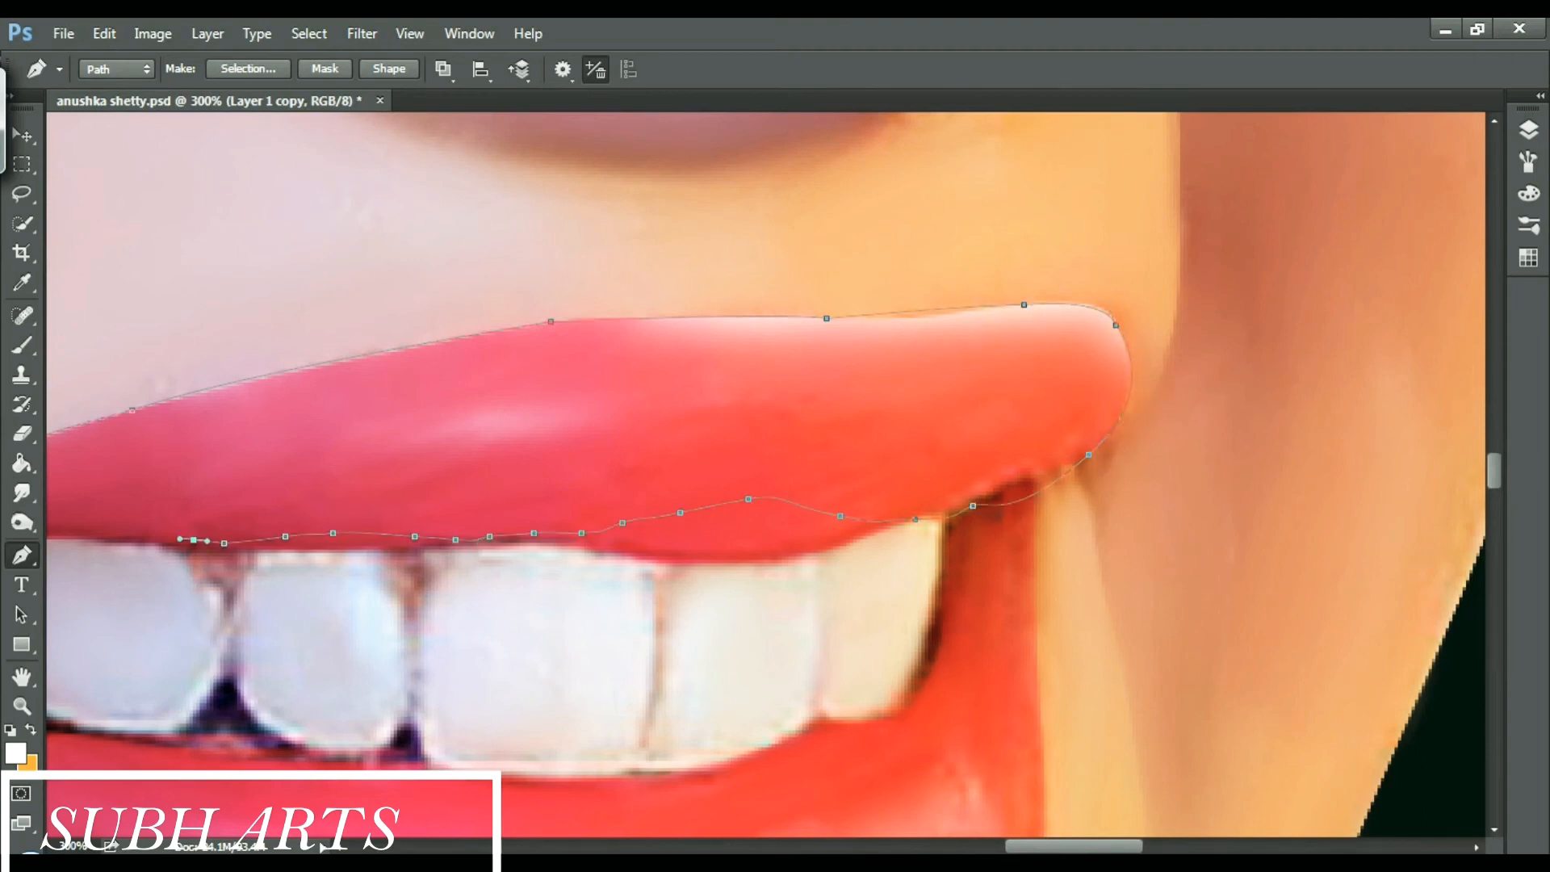
# - Close the pen path around the upper lip and convert it to a selection
pyautogui.moveTo(1074, 847); pyautogui.dragTo(1022, 847)
pyautogui.click(522, 535)
pyautogui.click(398, 519)
pyautogui.rightClick(502, 476)
pyautogui.click(620, 438)
pyautogui.press('Return')
# - Feather the new upper lip selection and deselect it
pyautogui.click(309, 34)
pyautogui.moveTo(388, 326)
pyautogui.click(582, 413)
pyautogui.click(892, 298)
pyautogui.click(309, 34)
pyautogui.click(330, 79)
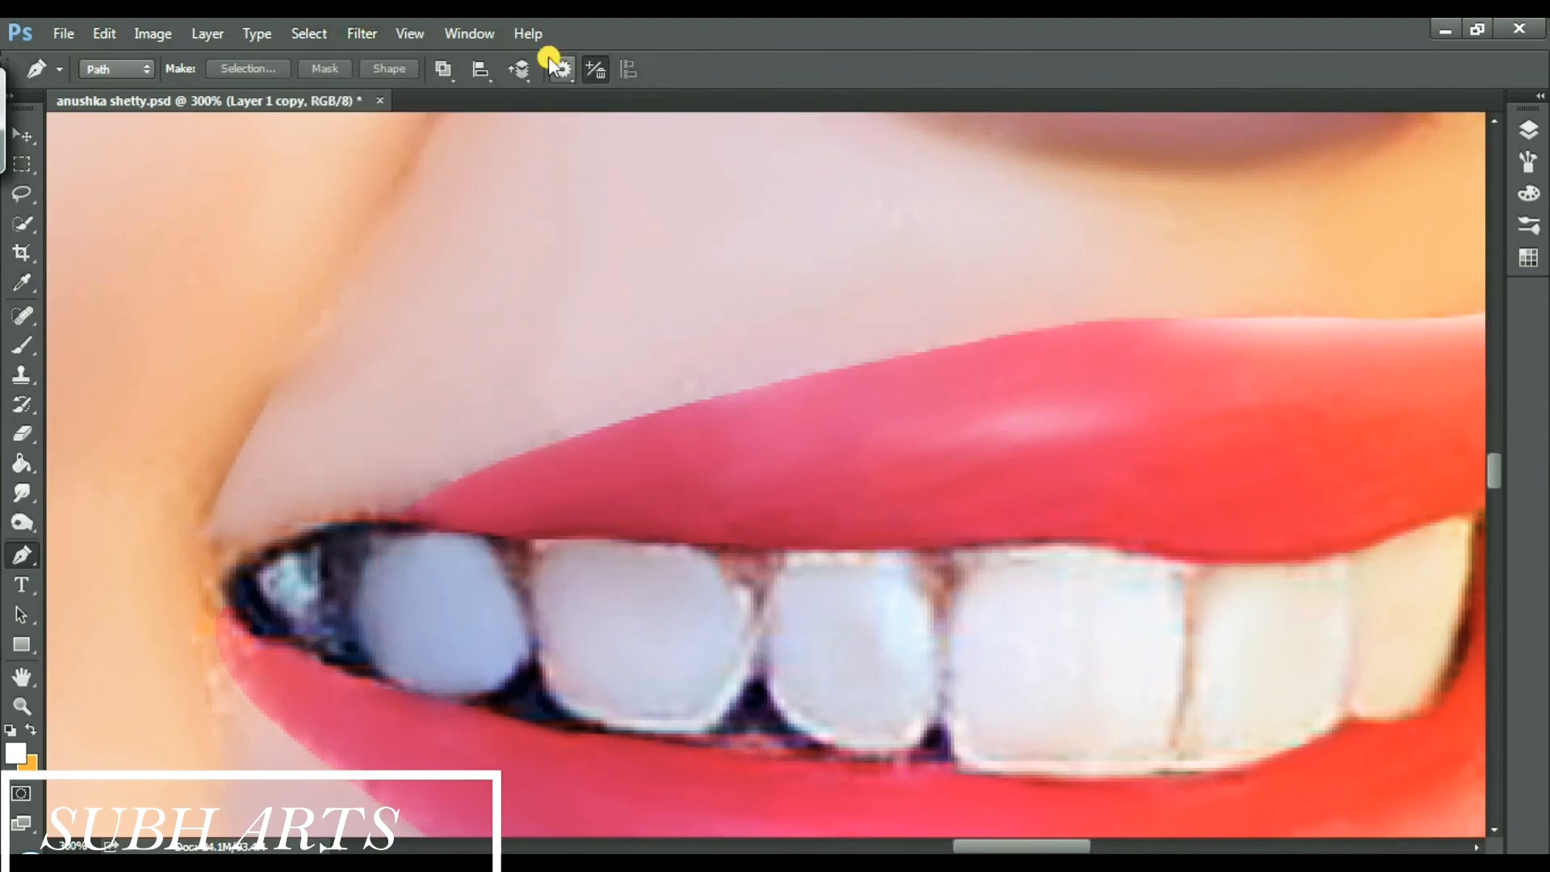
# - Try to feather the upper lip selection by 2 pixels
pyautogui.click(309, 34)
pyautogui.click(593, 412)
pyautogui.click(891, 304)
pyautogui.click(786, 356)
pyautogui.click(309, 34)
pyautogui.click(607, 410)
pyautogui.write('2')
pyautogui.click(891, 305)
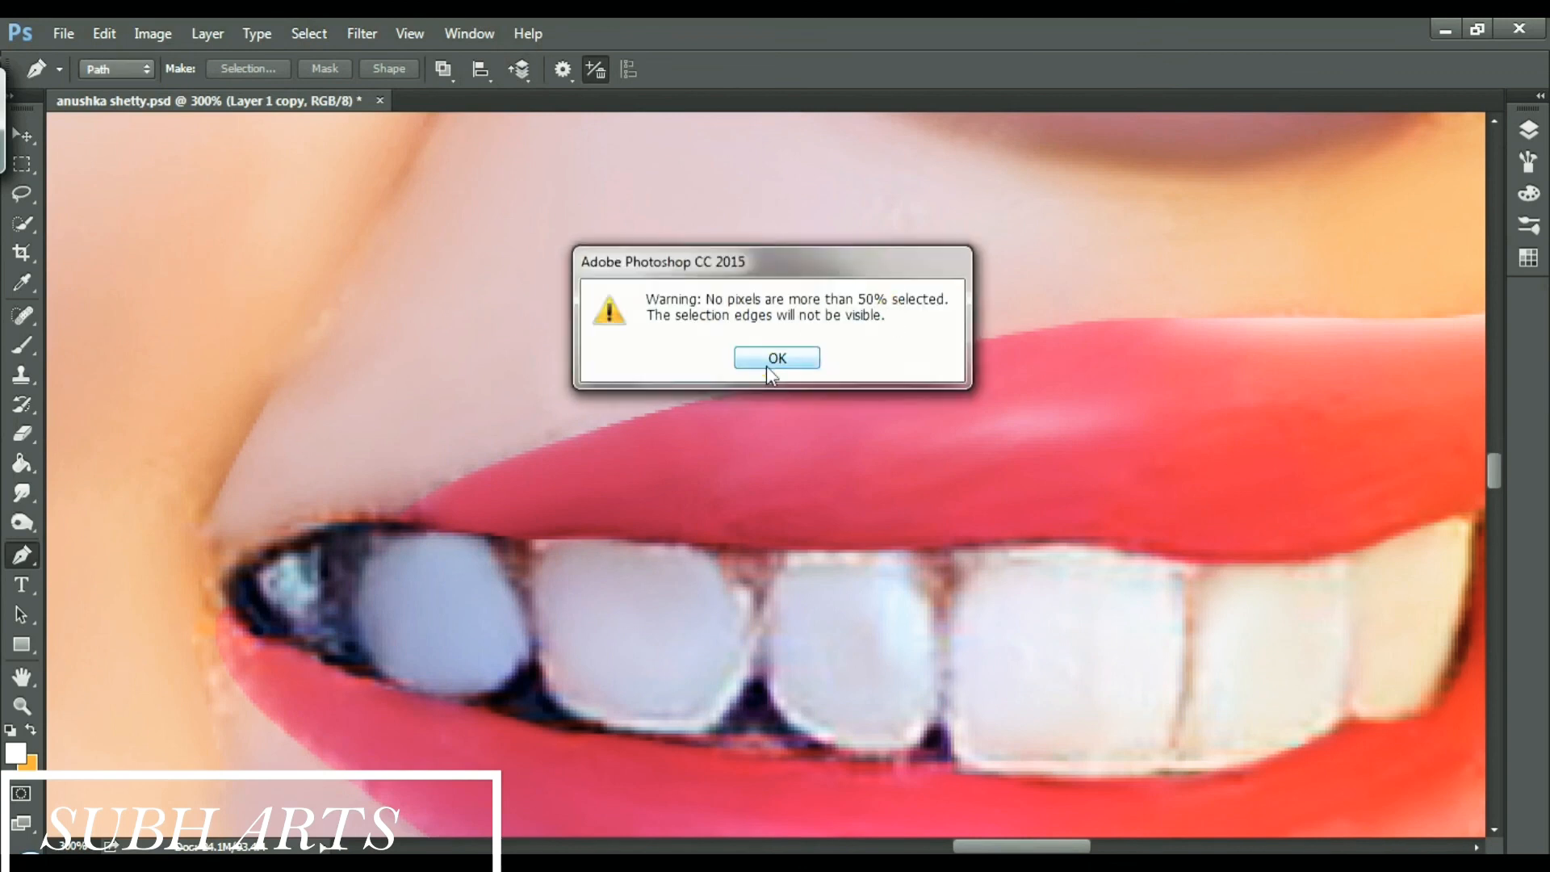
pyautogui.click(767, 366)
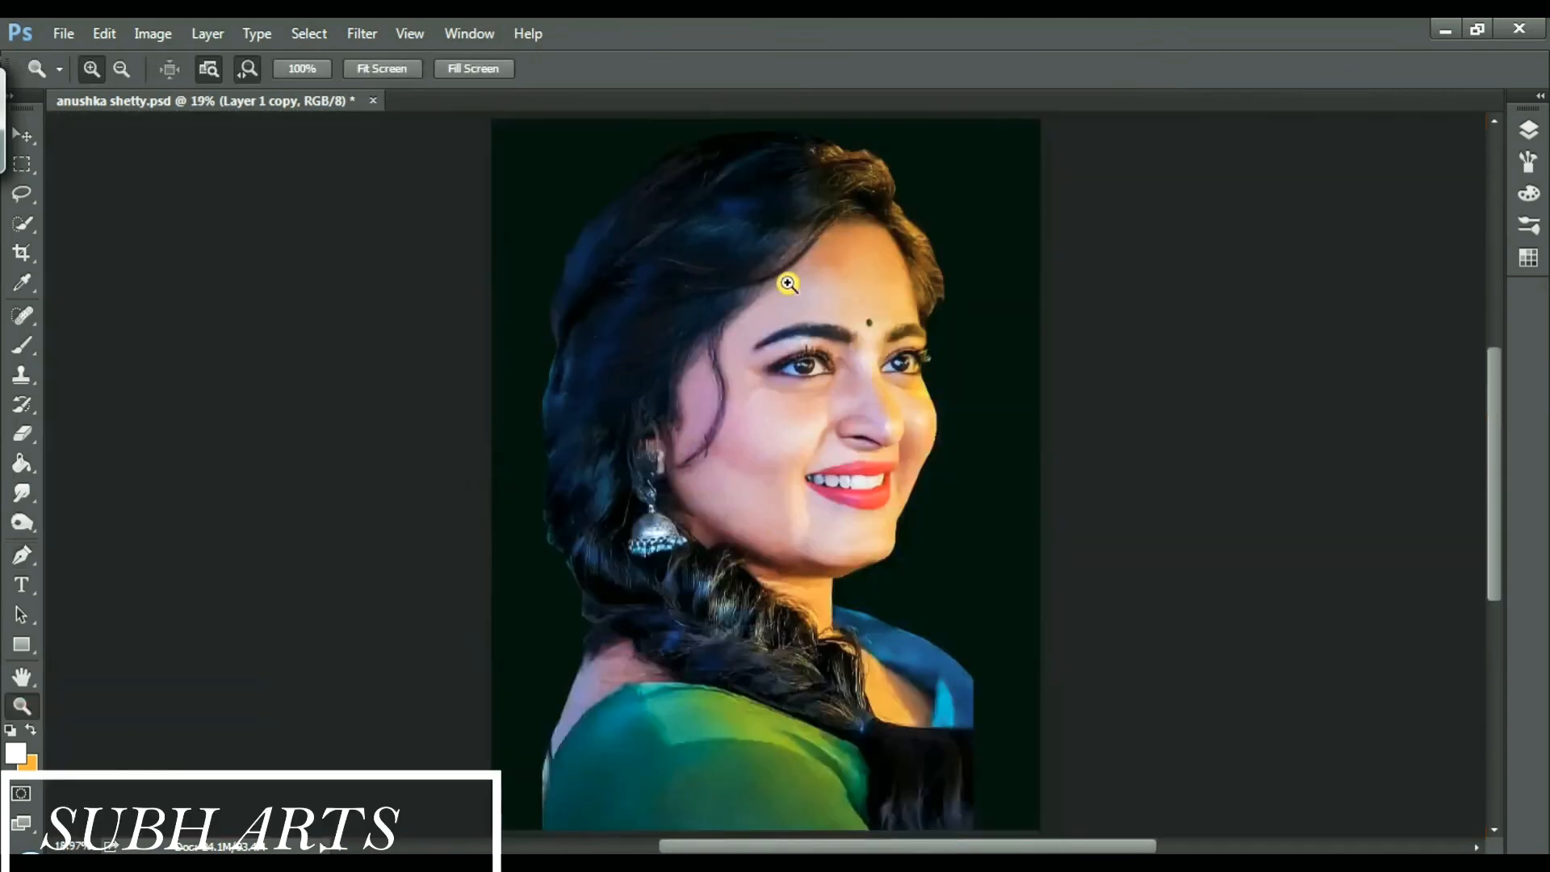
# - Smudge the skin above the inner corner of the nearer eye smooth with the 35 px soft brush
pyautogui.scroll(5, 655, 365)
pyautogui.press('r')
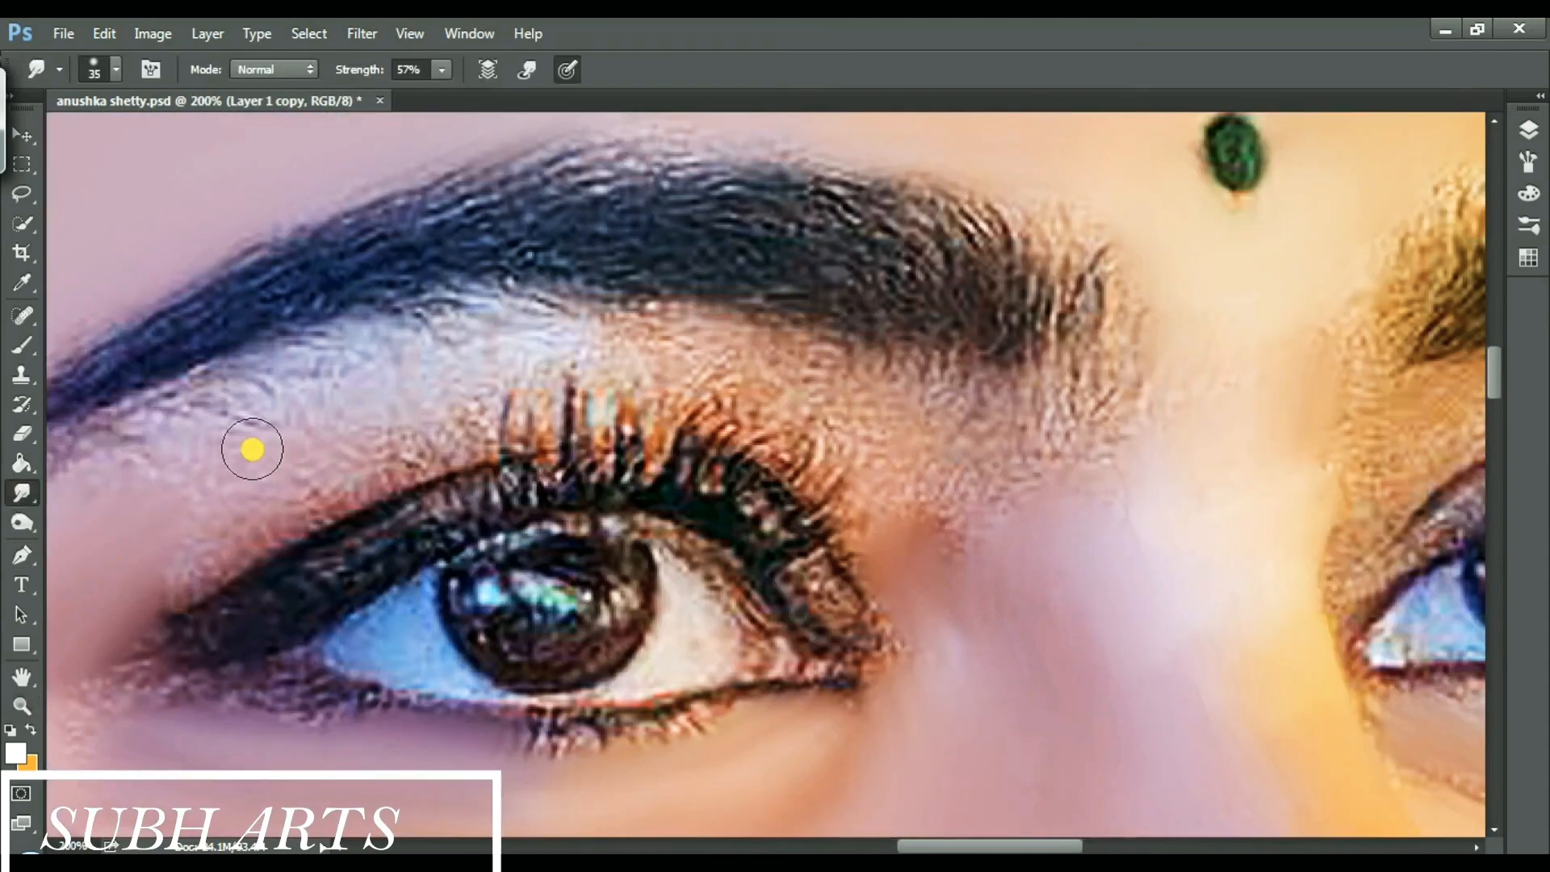
pyautogui.rightClick(862, 387)
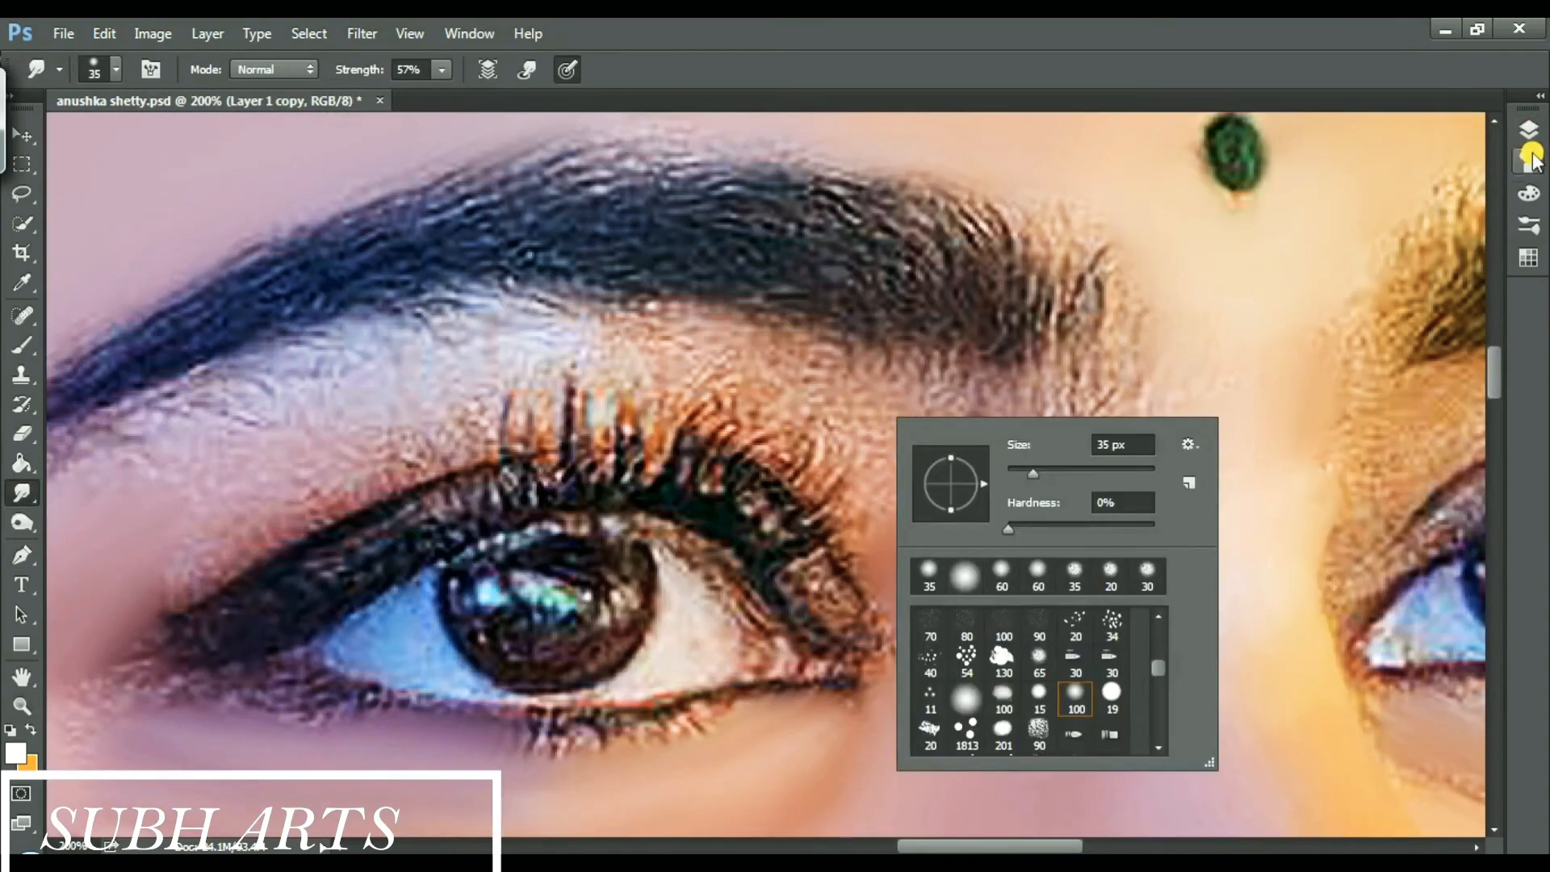
pyautogui.click(1528, 160)
pyautogui.click(1525, 155)
pyautogui.click(1524, 157)
pyautogui.click(1528, 161)
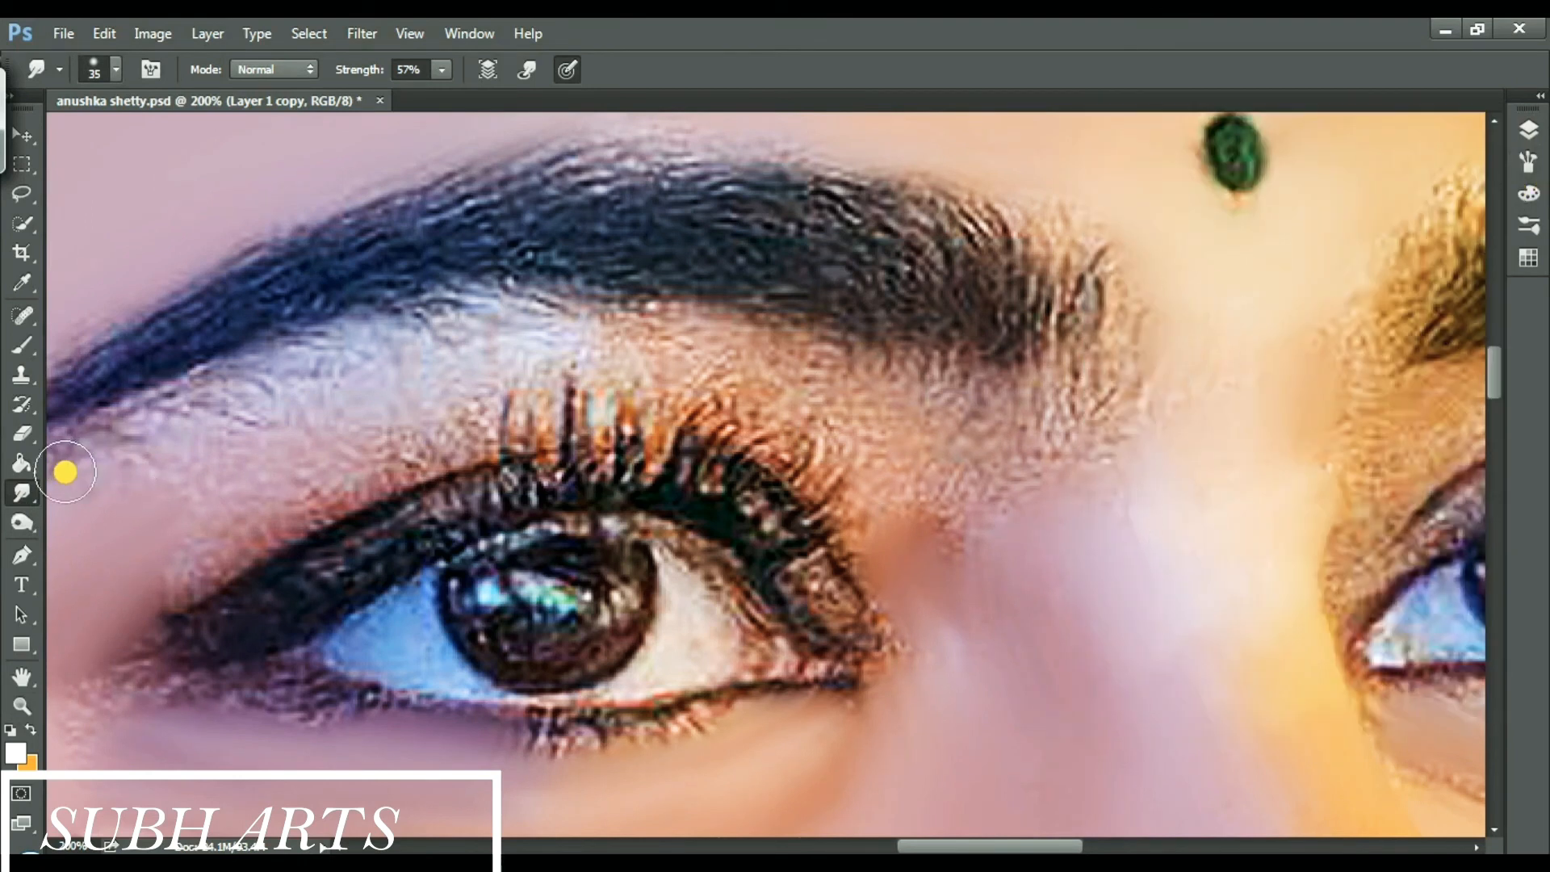
pyautogui.moveTo(1184, 393); pyautogui.dragTo(1165, 329)
pyautogui.moveTo(947, 495)
pyautogui.mouseDown()
pyautogui.moveTo(837, 483)
pyautogui.moveTo(792, 371)
pyautogui.moveTo(771, 415)
pyautogui.mouseUp()
# - Trace a pen path over the nearer eye's upper lash line, from the outer corner around the inner corner
pyautogui.click(22, 555)
pyautogui.click(174, 621)
pyautogui.moveTo(474, 471)
pyautogui.mouseDown()
pyautogui.moveTo(569, 445)
pyautogui.moveTo(536, 454)
pyautogui.mouseUp()
pyautogui.keyDown('alt'); pyautogui.click(474, 471); pyautogui.keyUp('alt')
pyautogui.moveTo(764, 470); pyautogui.dragTo(818, 519)
pyautogui.keyDown('alt'); pyautogui.click(765, 471); pyautogui.keyUp('alt')
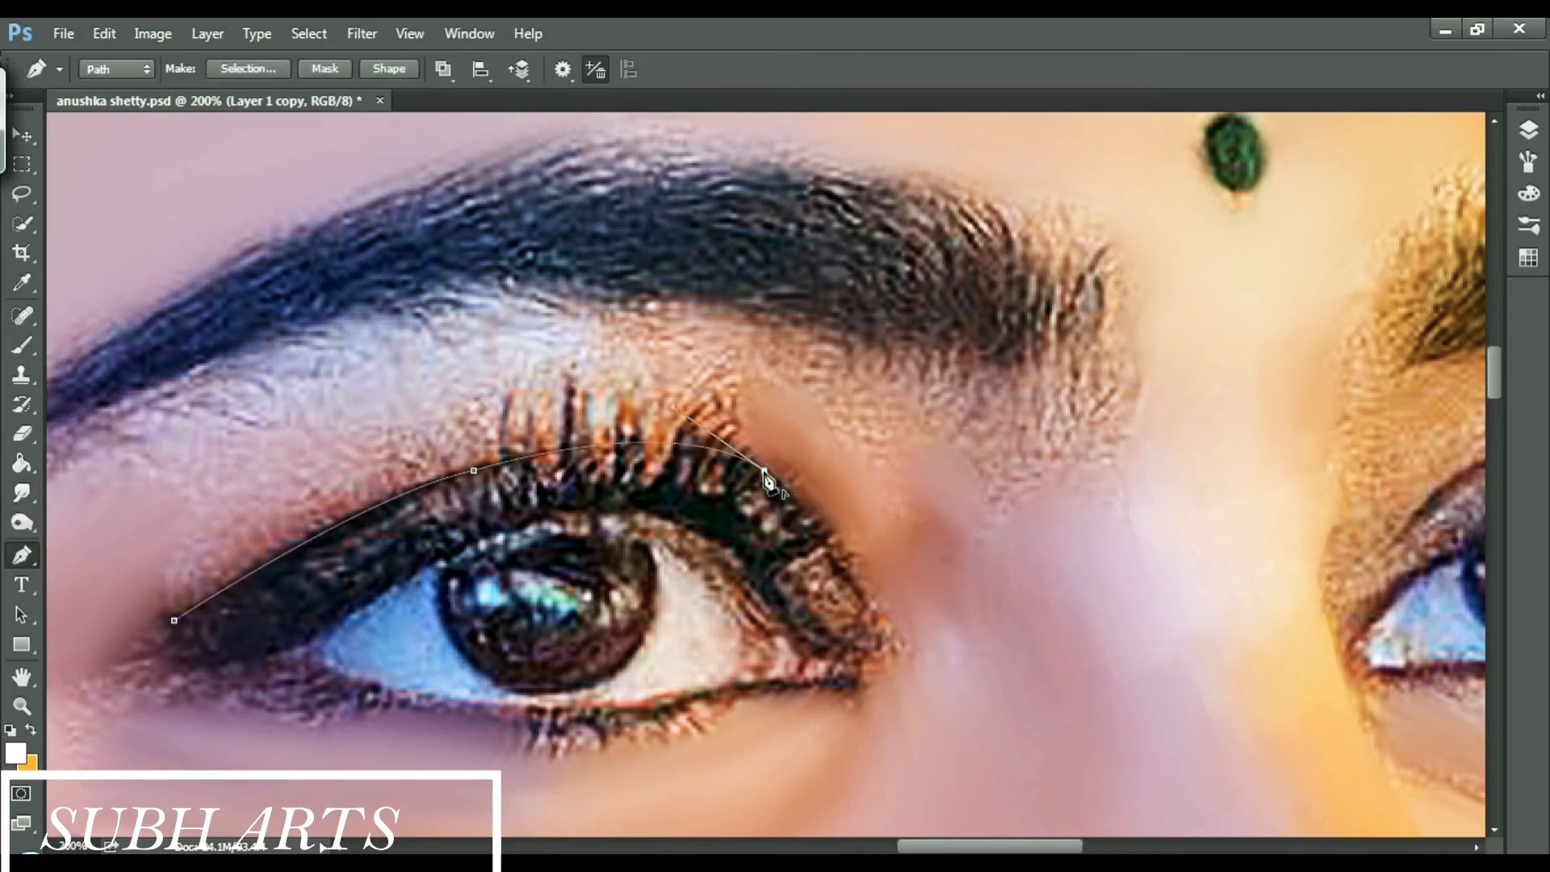
pyautogui.moveTo(695, 539); pyautogui.dragTo(639, 424)
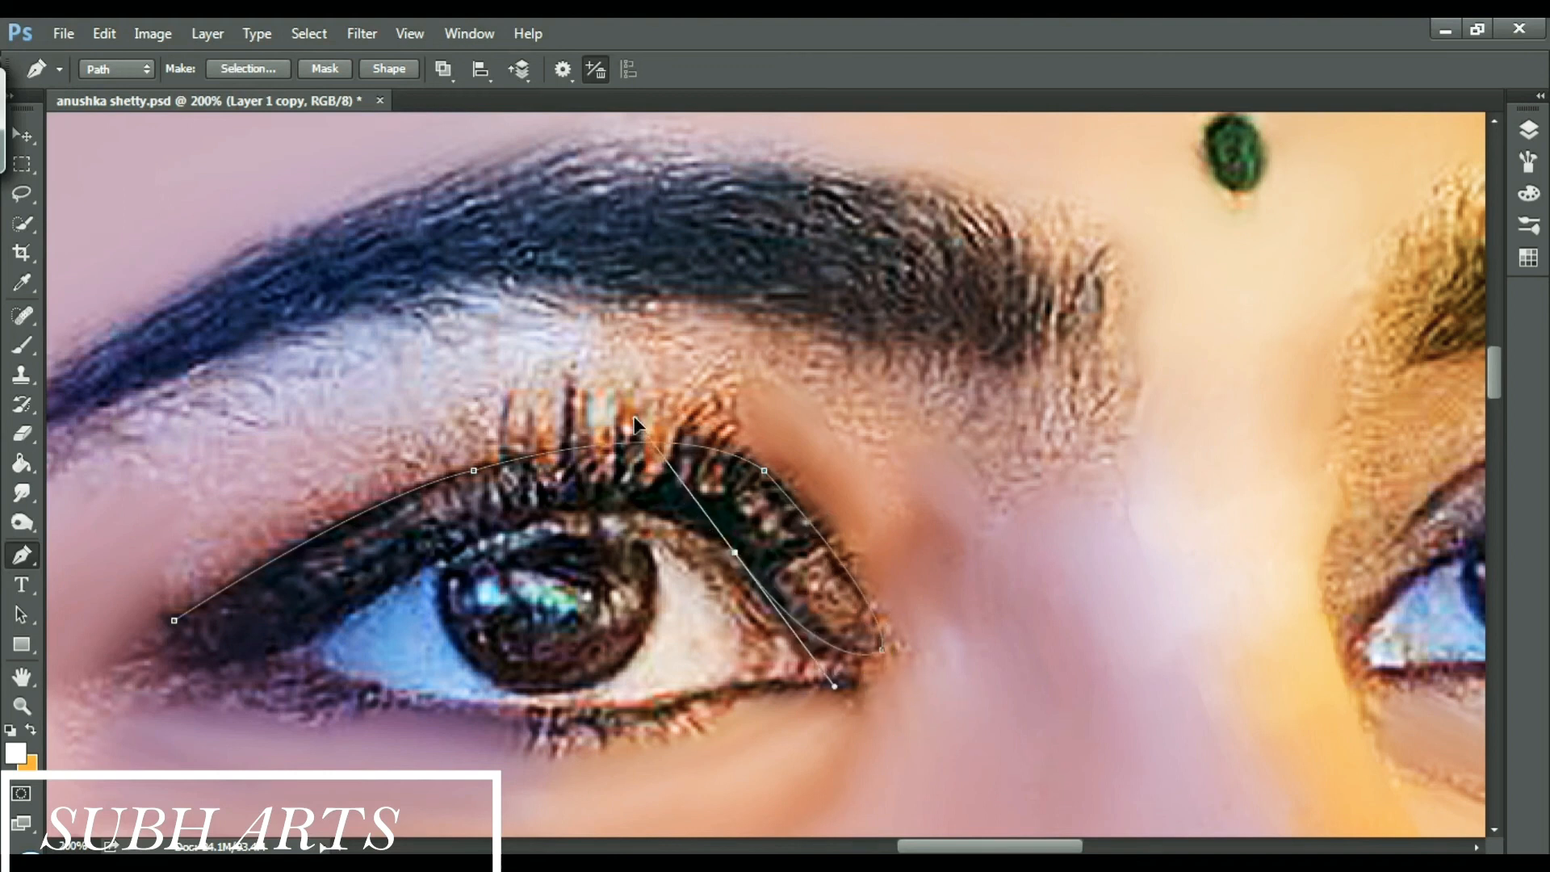
# - Continue the pen path back along the eyelid's lower edge, close it at the outer corner, and convert it to a selection
pyautogui.moveTo(587, 507); pyautogui.dragTo(471, 501)
pyautogui.keyDown('alt'); pyautogui.click(587, 507); pyautogui.keyUp('alt')
pyautogui.moveTo(381, 586); pyautogui.dragTo(288, 652)
pyautogui.keyDown('alt'); pyautogui.click(380, 587); pyautogui.keyUp('alt')
pyautogui.moveTo(268, 654); pyautogui.dragTo(243, 667)
pyautogui.rightClick(426, 507)
pyautogui.click(771, 418)
pyautogui.moveTo(959, 843)
pyautogui.mouseDown()
pyautogui.moveTo(1055, 843)
pyautogui.moveTo(969, 839)
pyautogui.mouseUp()
pyautogui.click(22, 615)
pyautogui.rightClick(388, 472)
pyautogui.click(452, 424)
pyautogui.click(896, 252)
# - Smudge the skin and stray lashes between the lash-line outline and the eyebrow smooth, raising the smudge strength to 73%
pyautogui.click(22, 493)
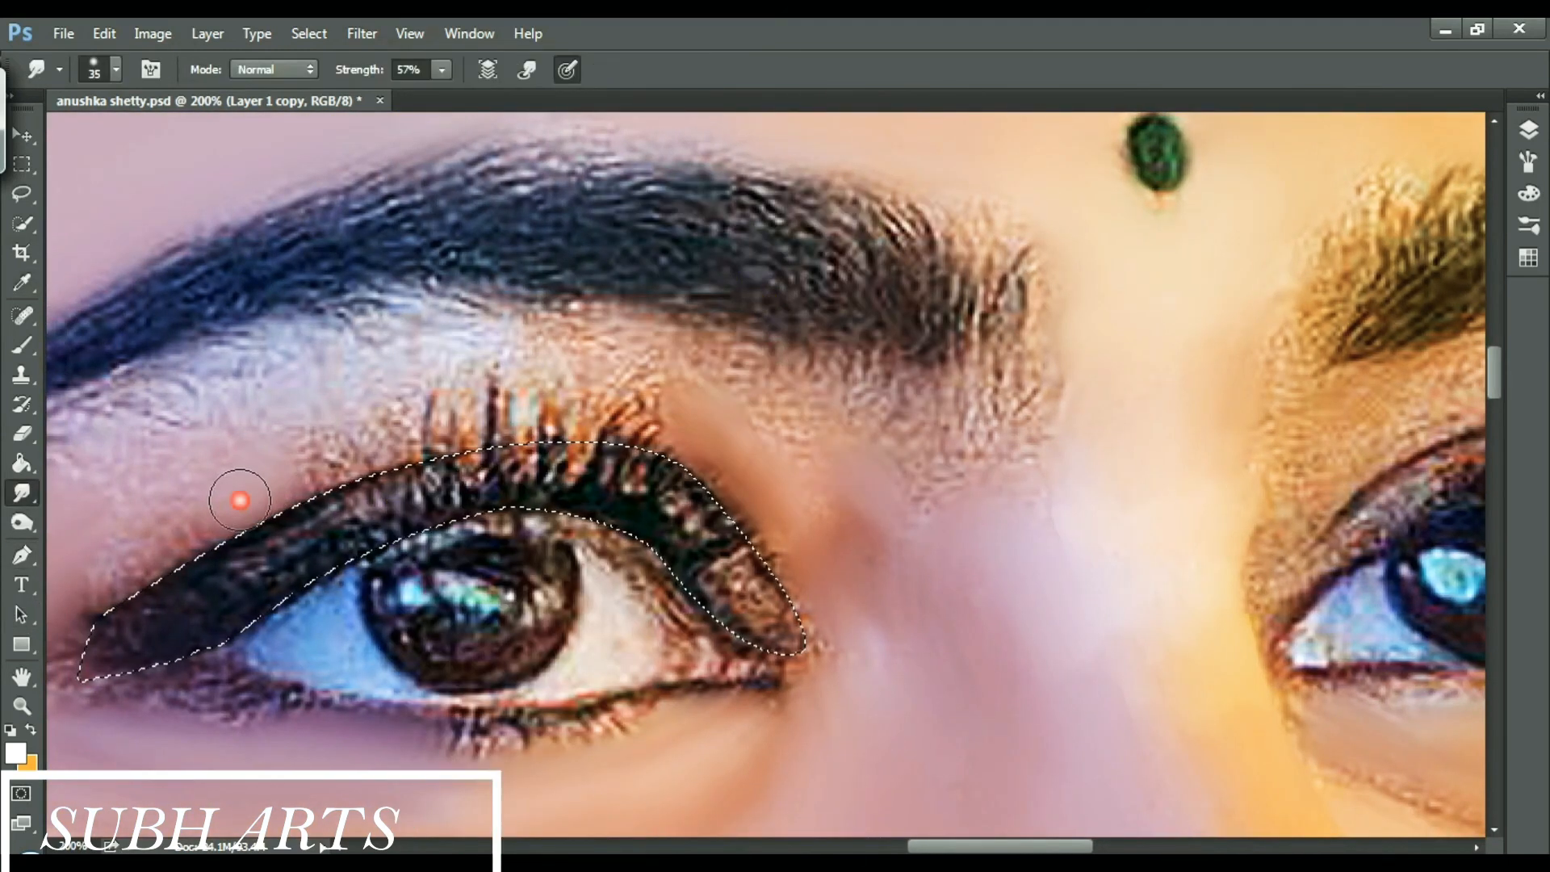
pyautogui.moveTo(191, 548)
pyautogui.mouseDown()
pyautogui.moveTo(137, 567)
pyautogui.moveTo(93, 628)
pyautogui.moveTo(122, 487)
pyautogui.mouseUp()
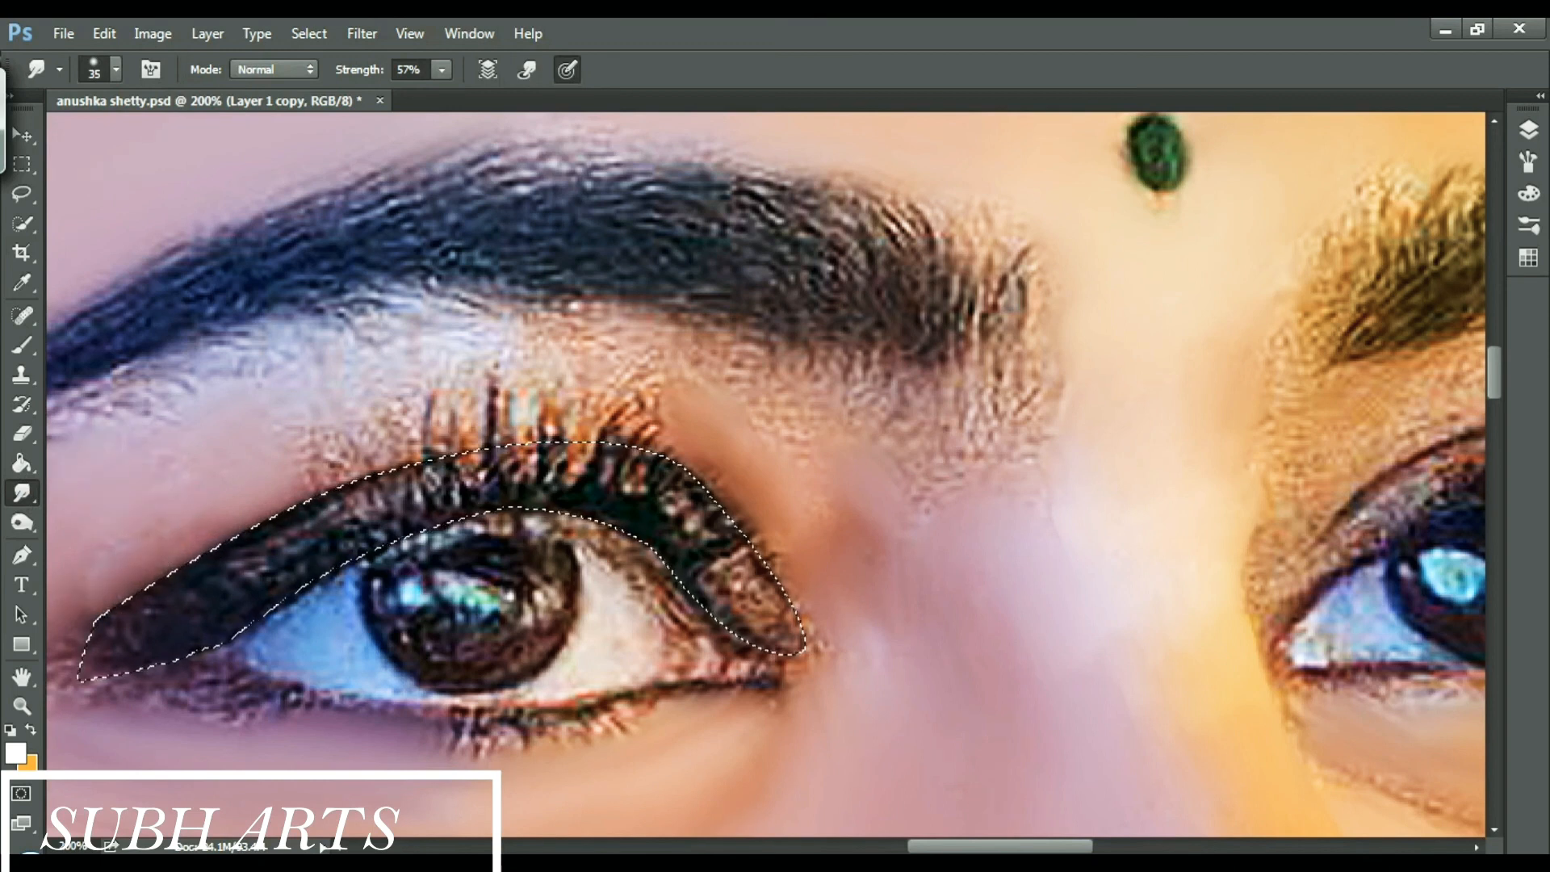
pyautogui.moveTo(367, 69); pyautogui.dragTo(380, 69)
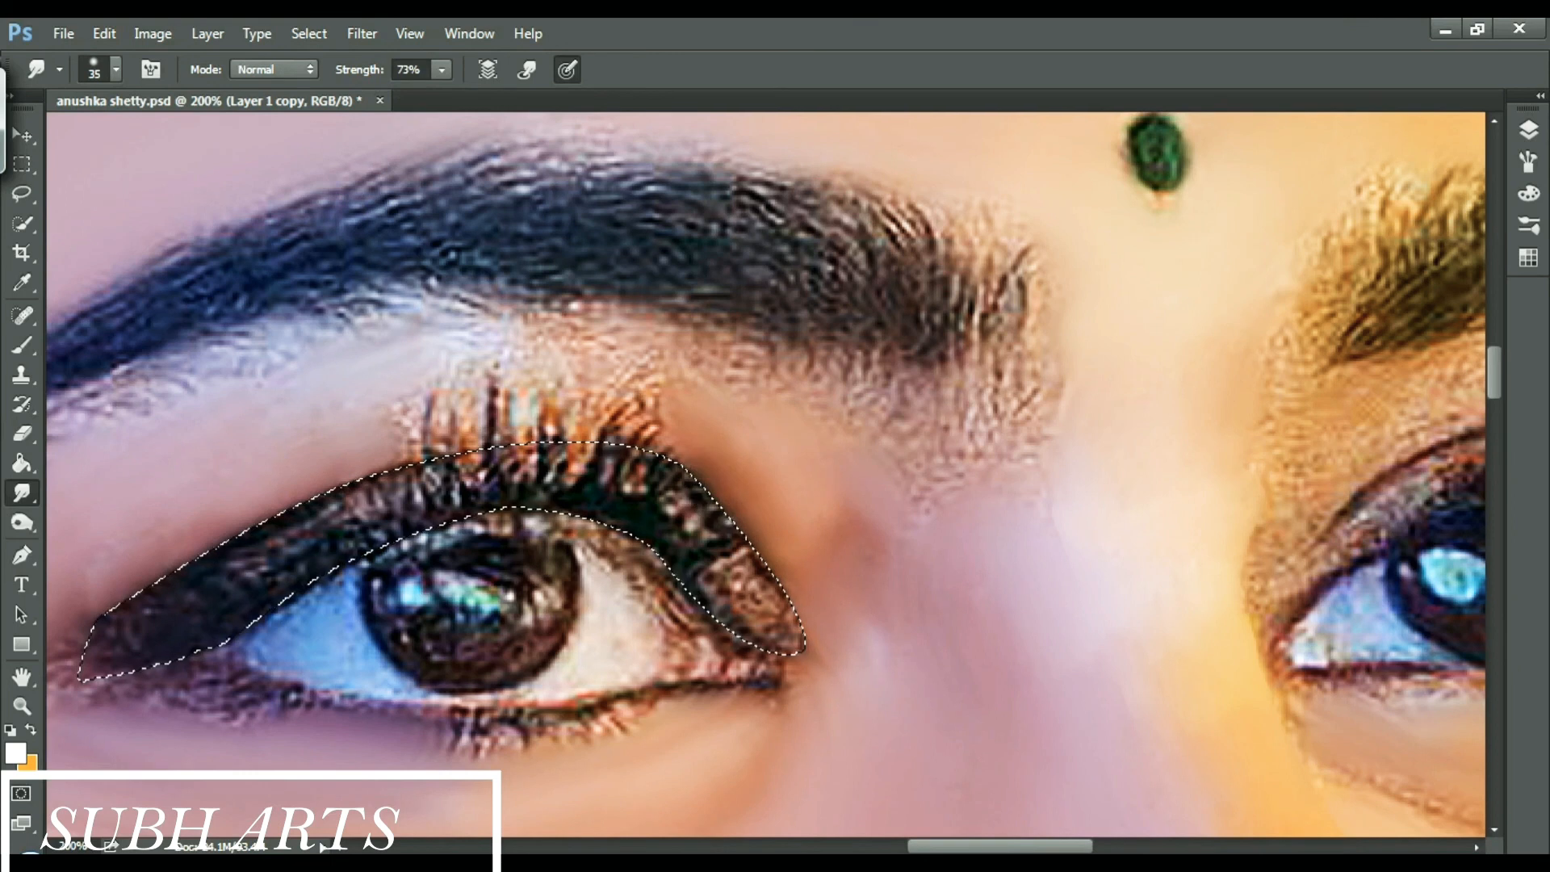
pyautogui.moveTo(655, 363)
pyautogui.mouseDown()
pyautogui.moveTo(688, 363)
pyautogui.moveTo(937, 474)
pyautogui.moveTo(851, 402)
pyautogui.moveTo(793, 383)
pyautogui.moveTo(930, 431)
pyautogui.moveTo(969, 398)
pyautogui.mouseUp()
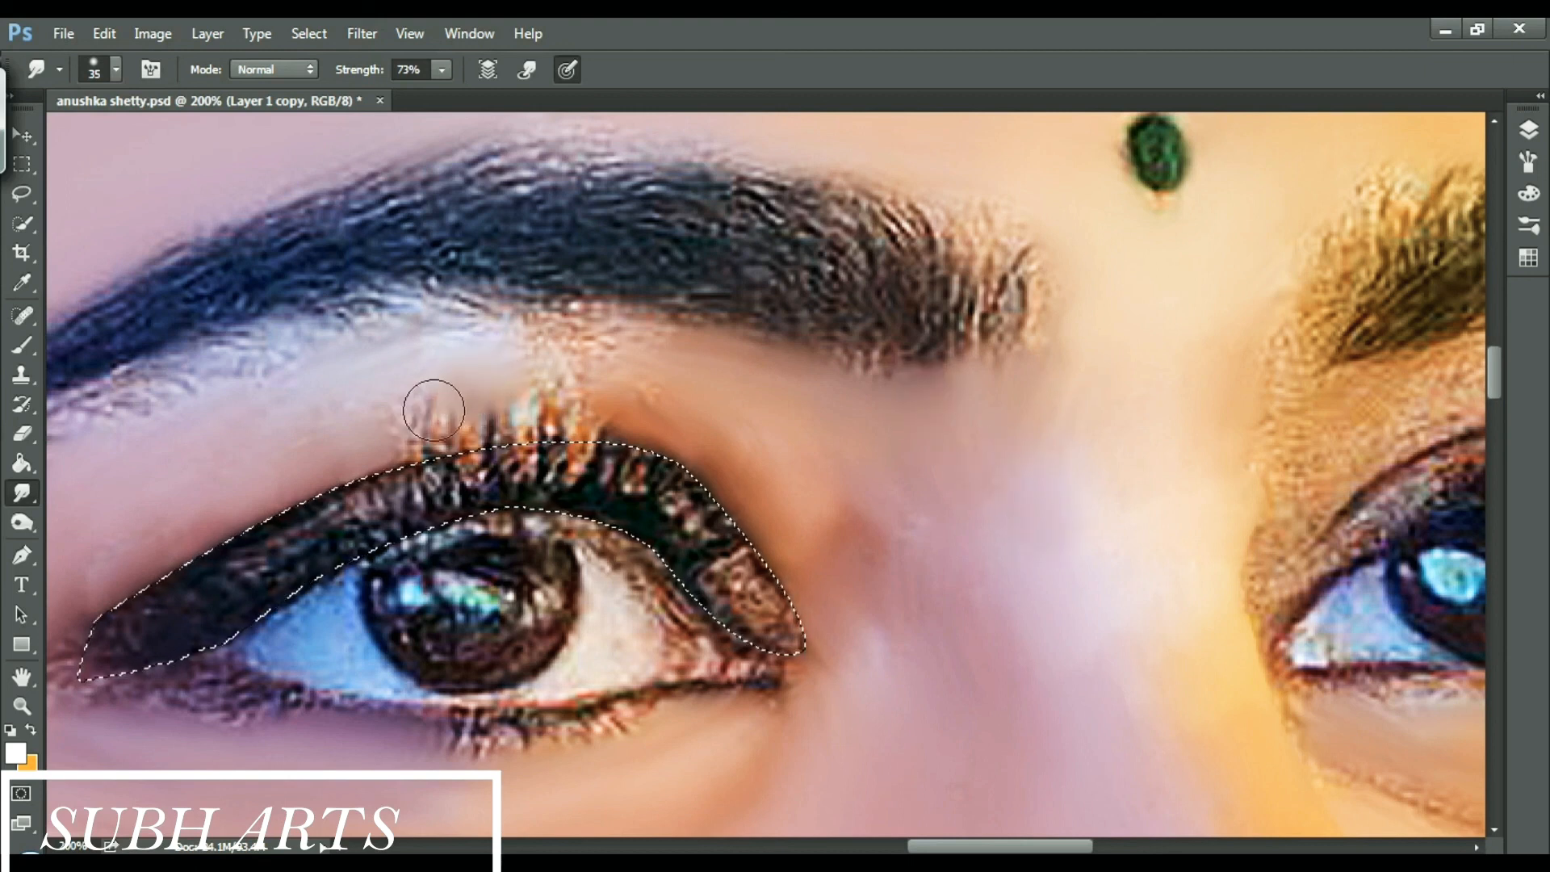
pyautogui.moveTo(525, 347); pyautogui.dragTo(565, 354)
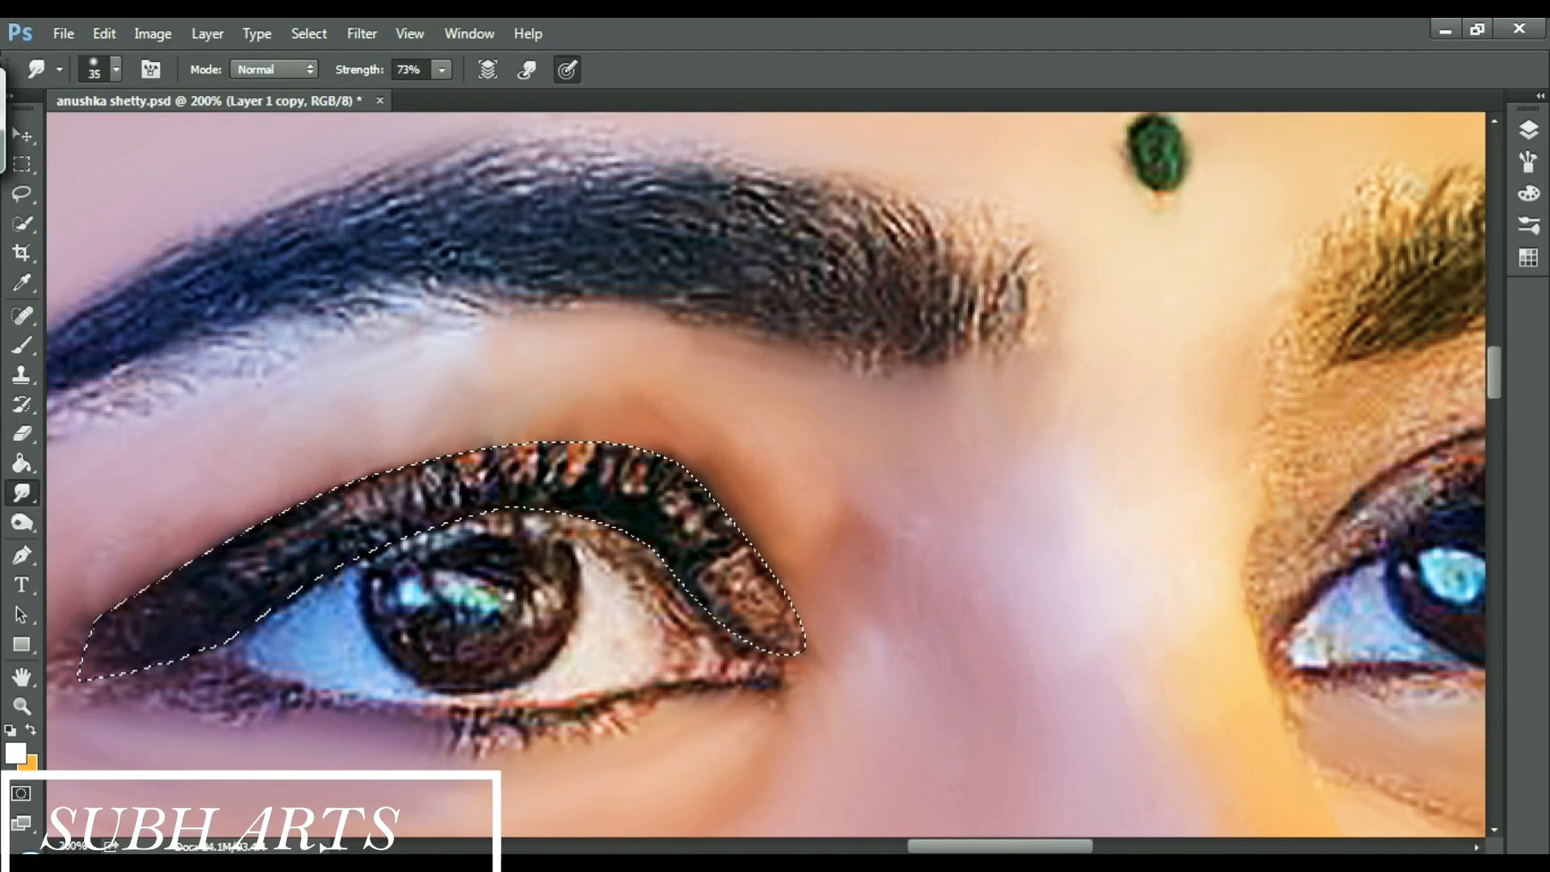
# - Try a light skin pink as foreground colour, settle on a near-white tone, and brighten the skin below the eyebrow
pyautogui.click(16, 753)
pyautogui.click(689, 536)
pyautogui.click(1152, 450)
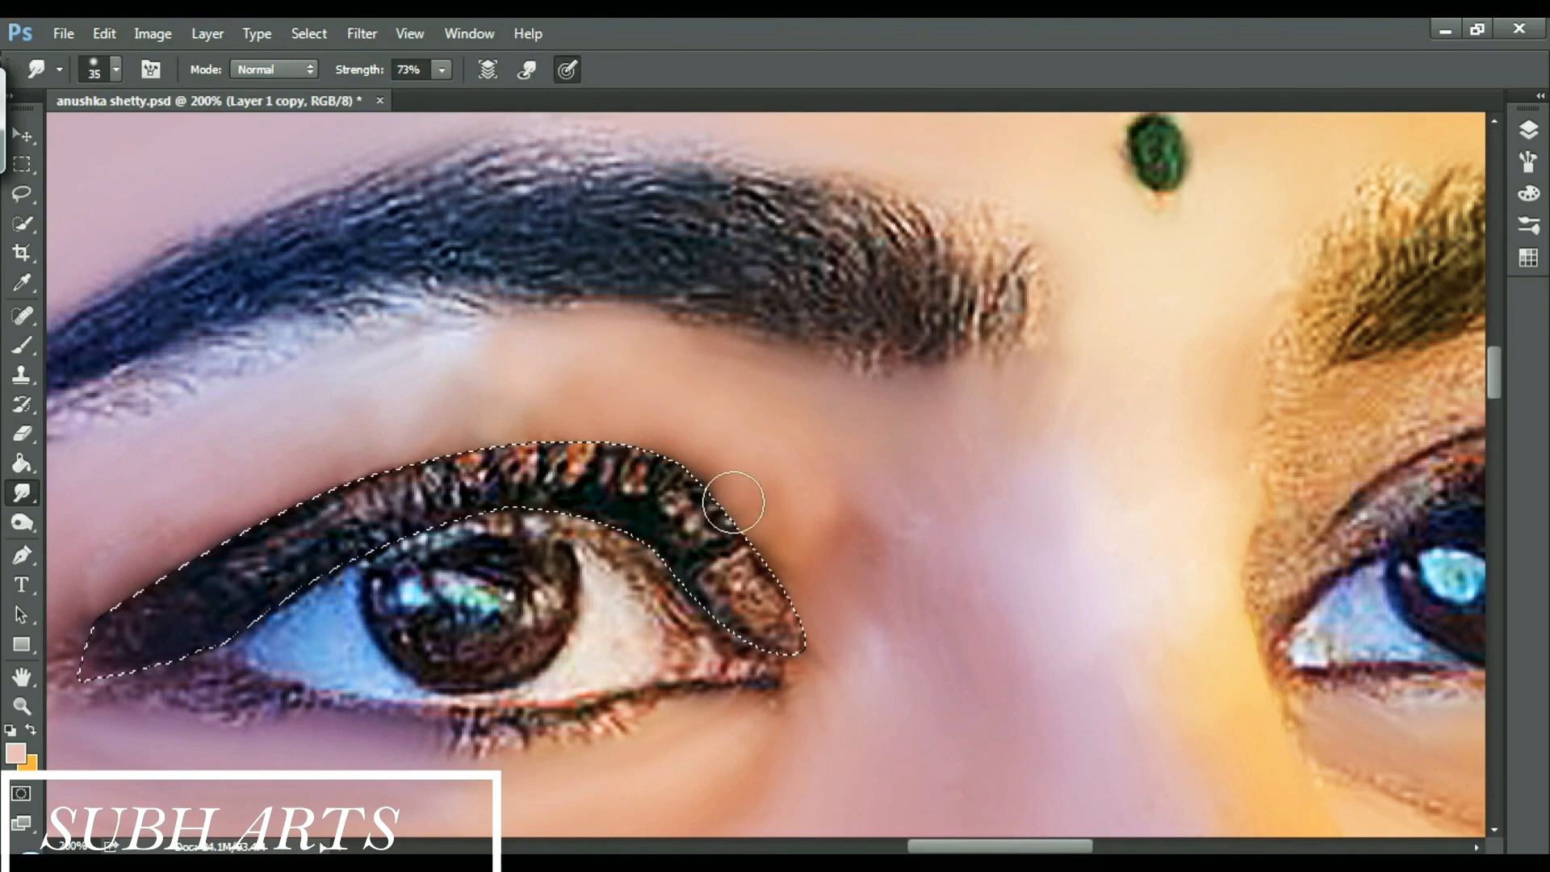
pyautogui.click(16, 753)
pyautogui.click(646, 472)
pyautogui.click(1098, 443)
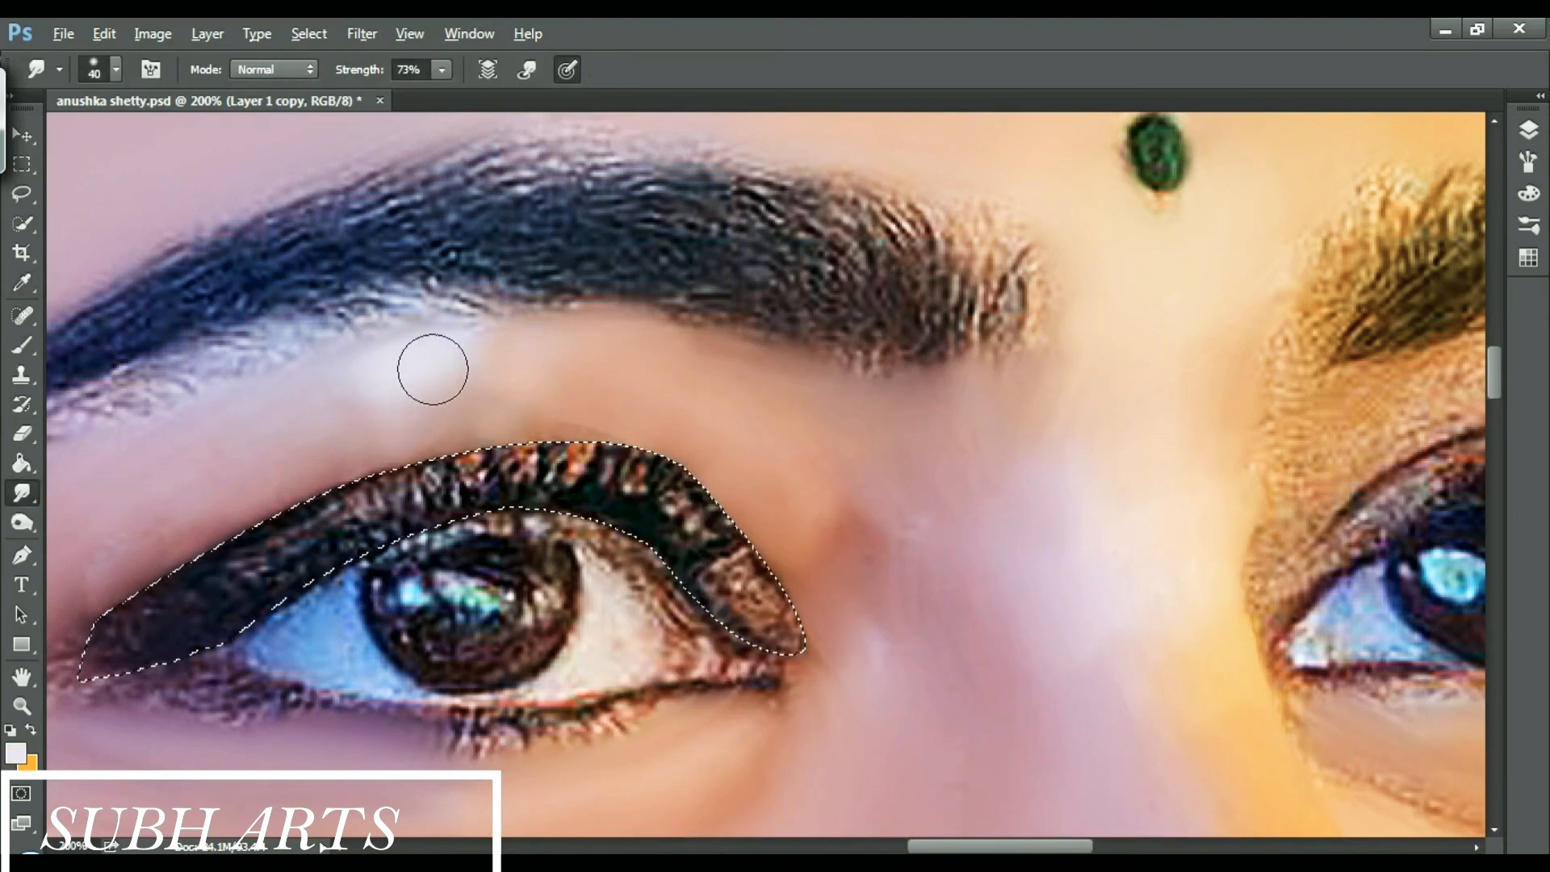
# - Smudge the skin beneath the nearer eye and around its outer corner smooth with the 40 px brush
pyautogui.moveTo(1495, 381); pyautogui.dragTo(1494, 403)
pyautogui.moveTo(940, 846); pyautogui.dragTo(921, 846)
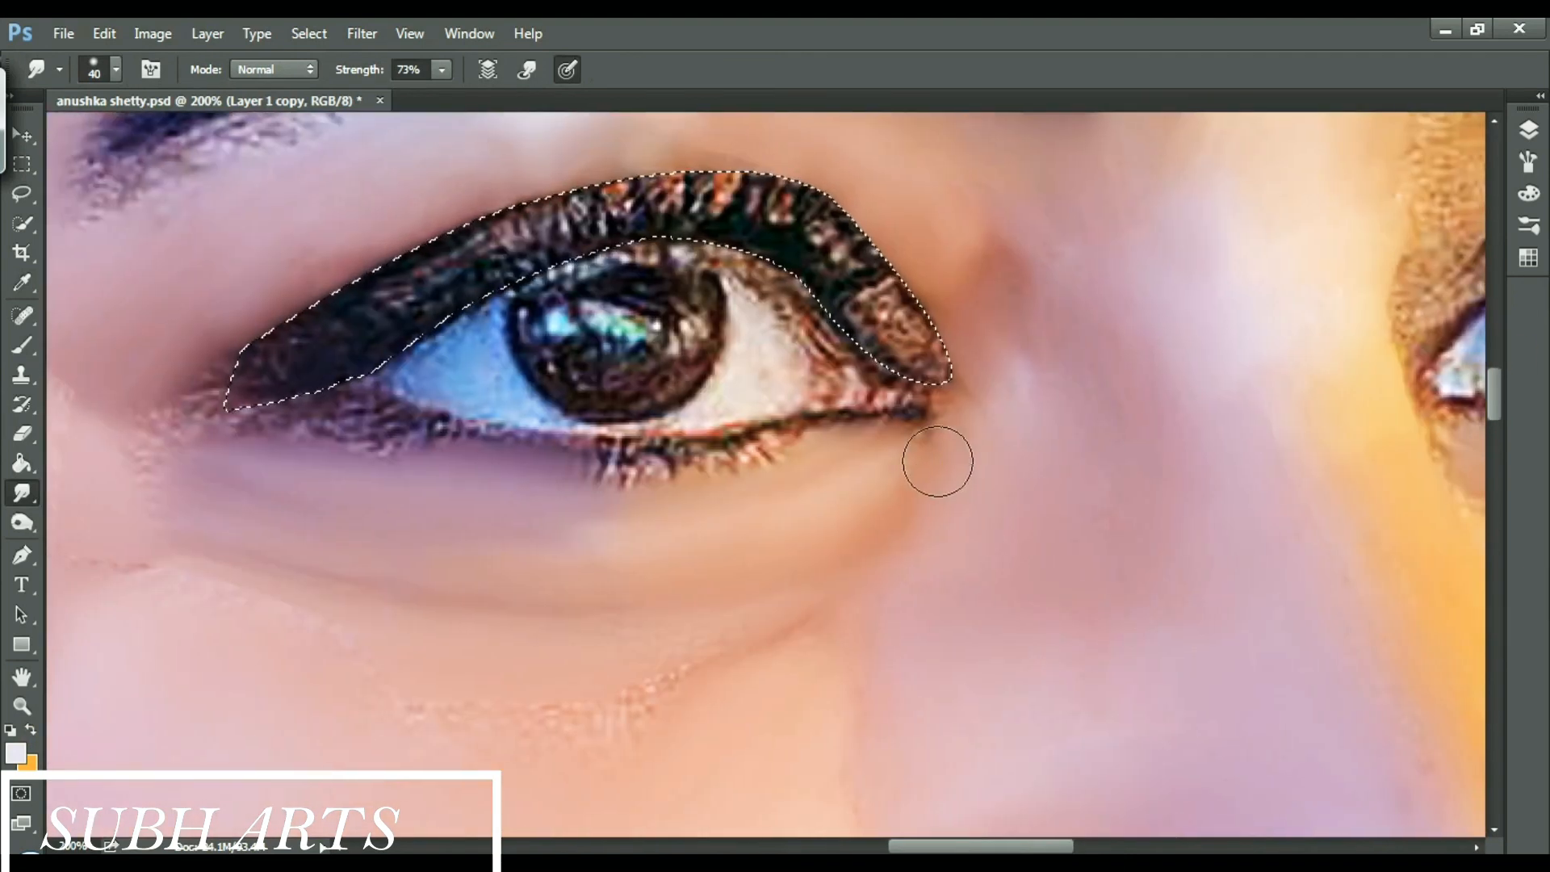
pyautogui.moveTo(494, 719)
pyautogui.mouseDown()
pyautogui.moveTo(209, 594)
pyautogui.moveTo(631, 691)
pyautogui.moveTo(629, 524)
pyautogui.moveTo(225, 445)
pyautogui.moveTo(205, 359)
pyautogui.mouseUp()
pyautogui.hscroll(-3, 226, 452)
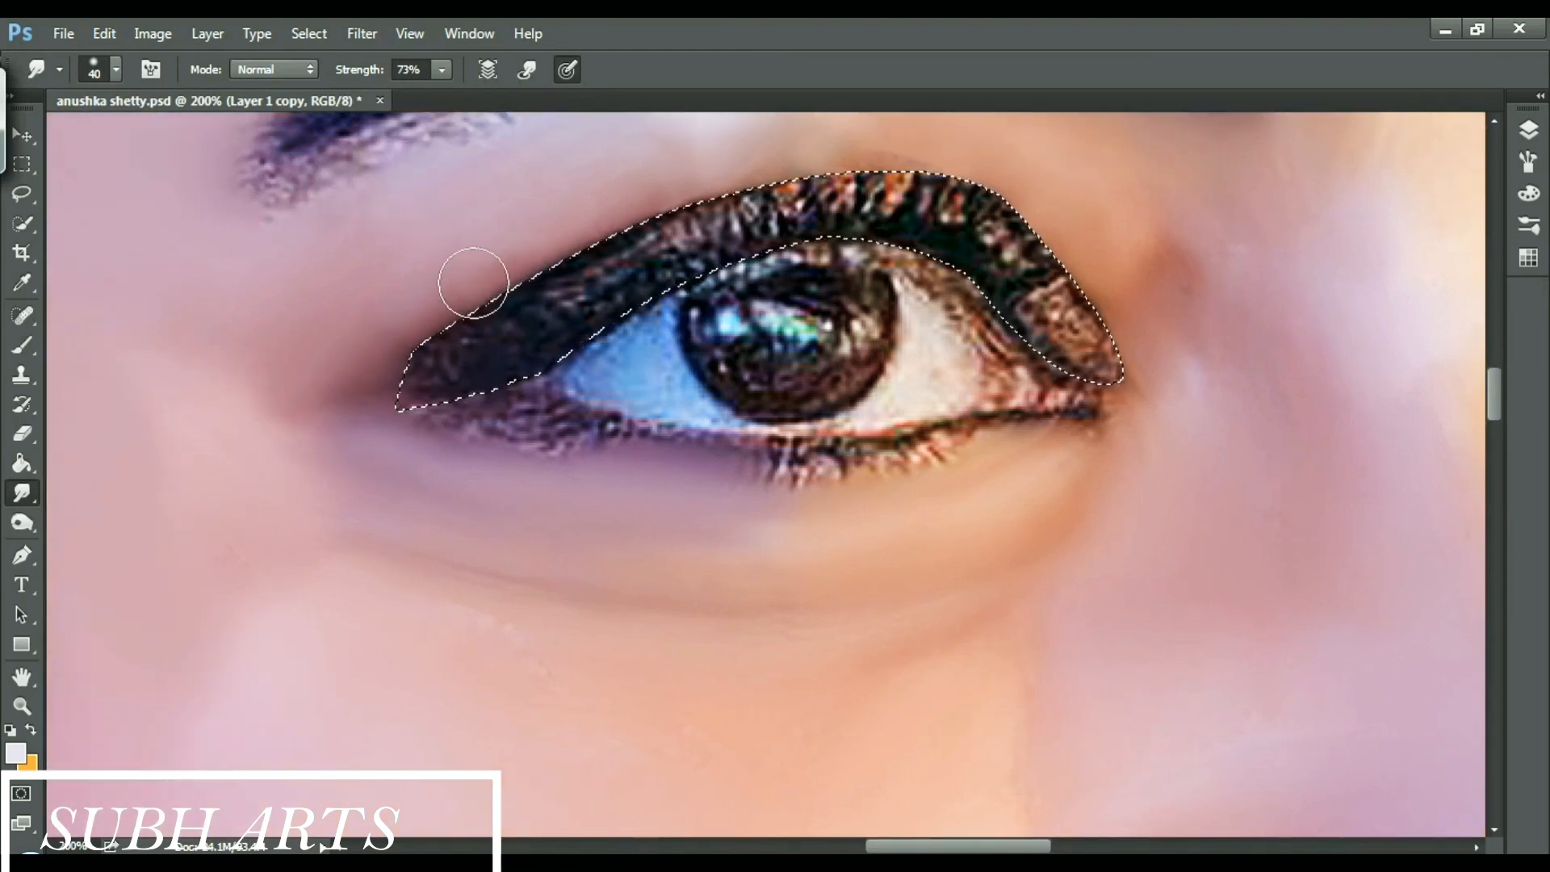
# - Smudge the lower lash line and eye white with a 10 px brush, and soften the iris with a 25 px brush
pyautogui.press('[')
pyautogui.moveTo(888, 436)
pyautogui.mouseDown()
pyautogui.moveTo(935, 450)
pyautogui.moveTo(633, 443)
pyautogui.moveTo(766, 462)
pyautogui.moveTo(1040, 434)
pyautogui.mouseUp()
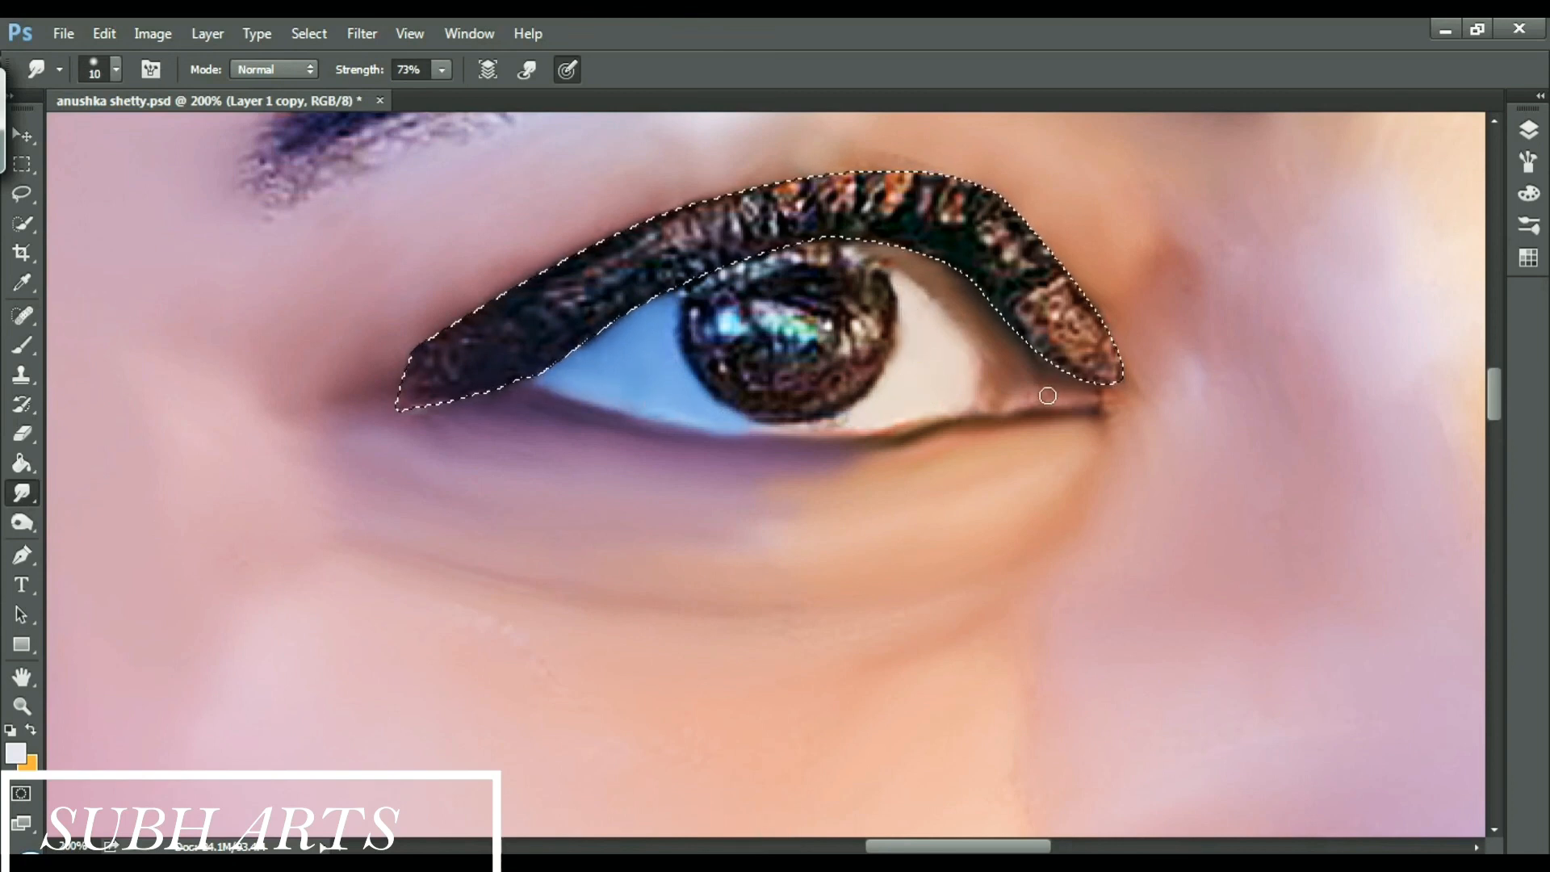
pyautogui.moveTo(864, 327)
pyautogui.mouseDown()
pyautogui.moveTo(812, 393)
pyautogui.moveTo(785, 400)
pyautogui.moveTo(703, 324)
pyautogui.mouseUp()
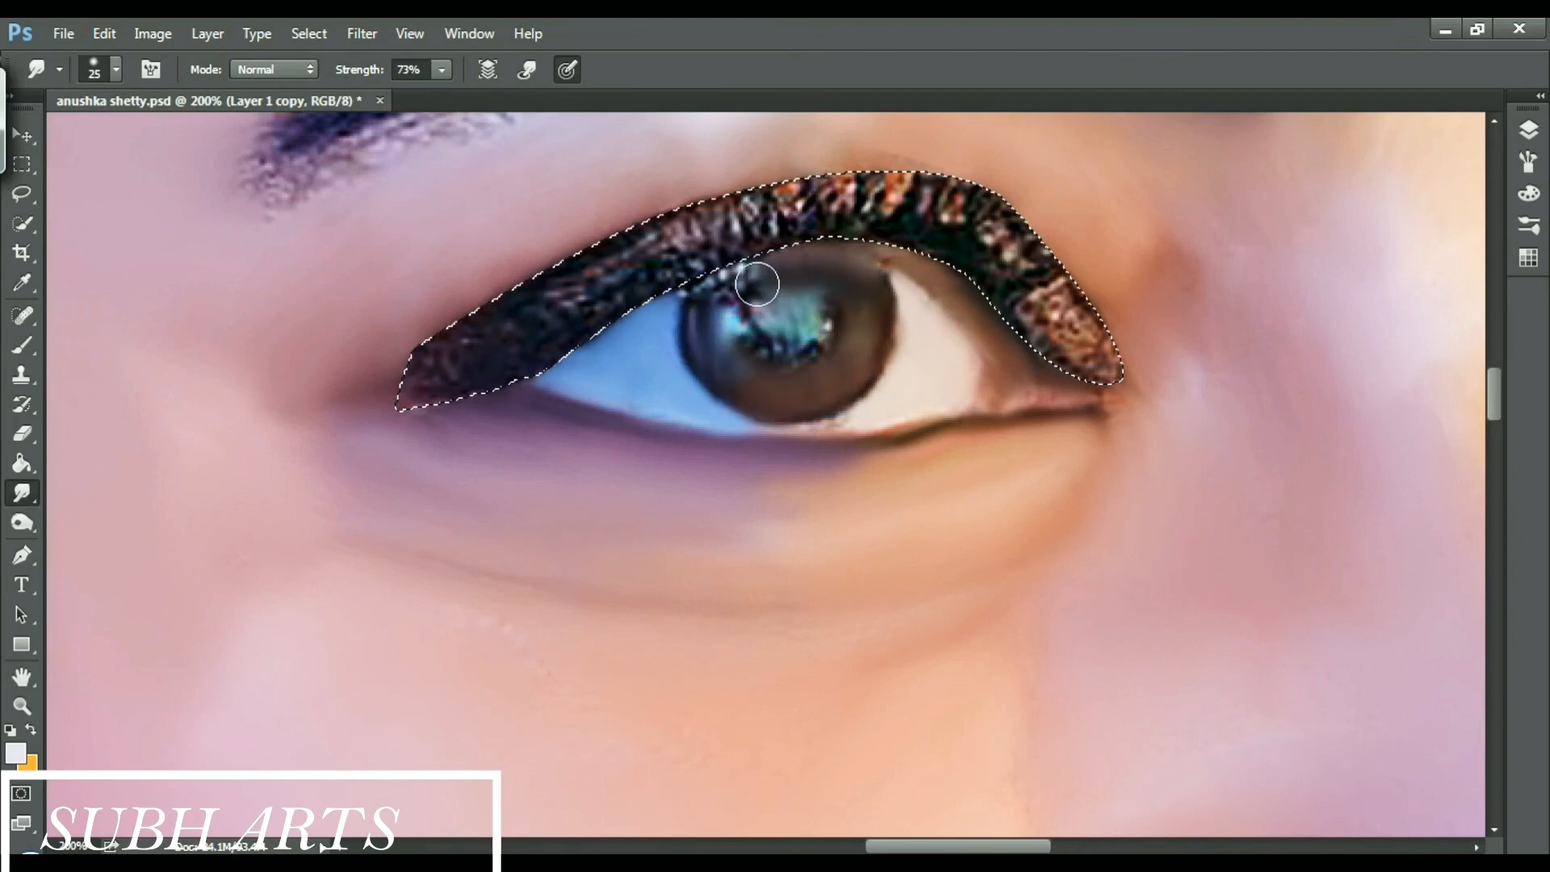